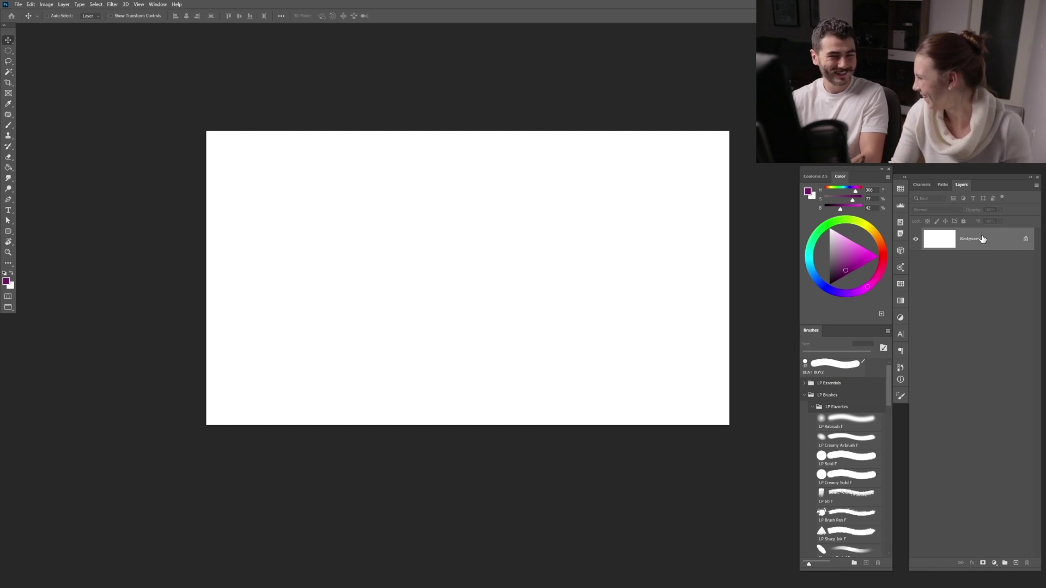
Add a new empty layer above the Background layer
{"action": "left_click_drag", "start_coordinate": [992, 184], "coordinate": [991, 179]}
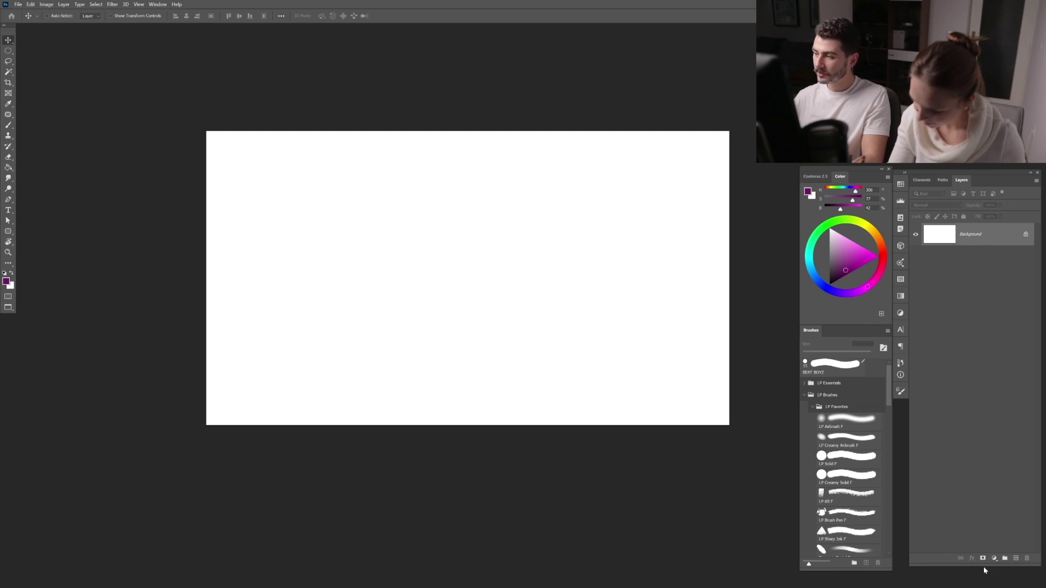
{"action": "left_click", "coordinate": [1016, 559]}
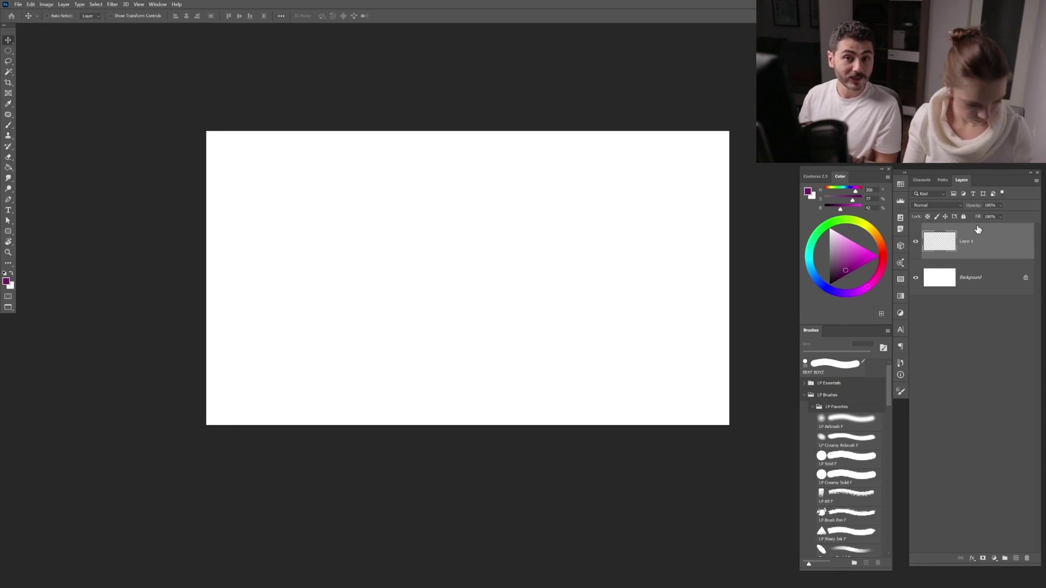
{"action": "key", "text": "m"}
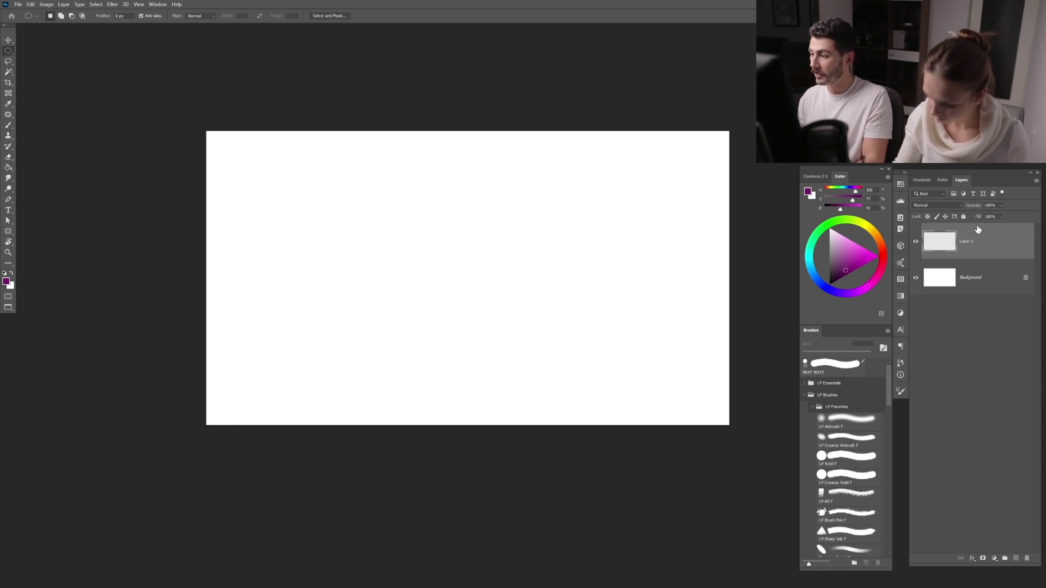
Fill the Background layer with a neutral mid grey
{"action": "left_click", "coordinate": [945, 280]}
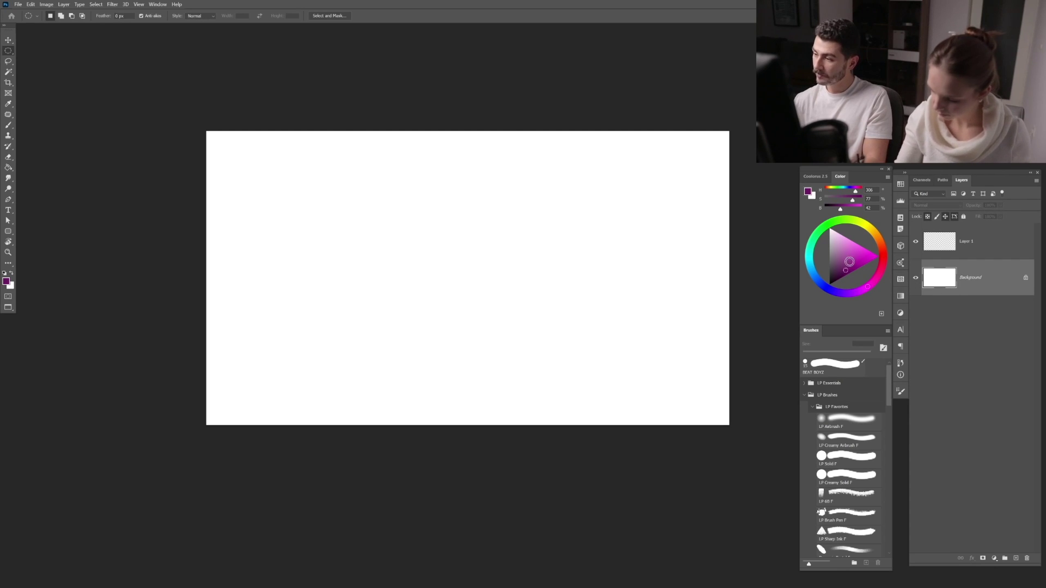
{"action": "left_click", "coordinate": [836, 258]}
{"action": "left_click_drag", "start_coordinate": [836, 258], "coordinate": [825, 255]}
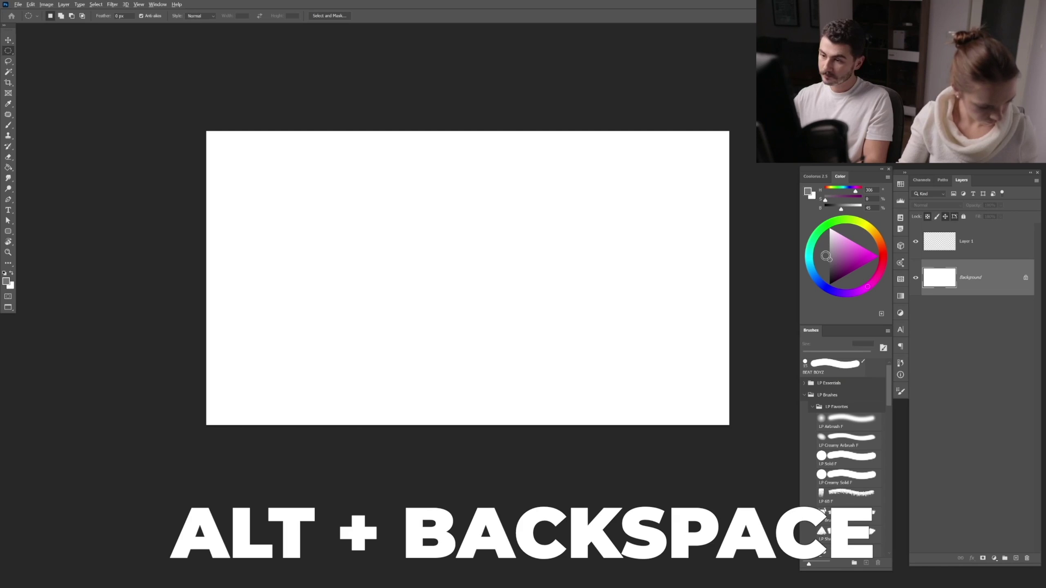
{"action": "key", "text": "alt+BackSpace"}
Rename the empty layer above the Background as cactus
{"action": "left_click", "coordinate": [961, 242]}
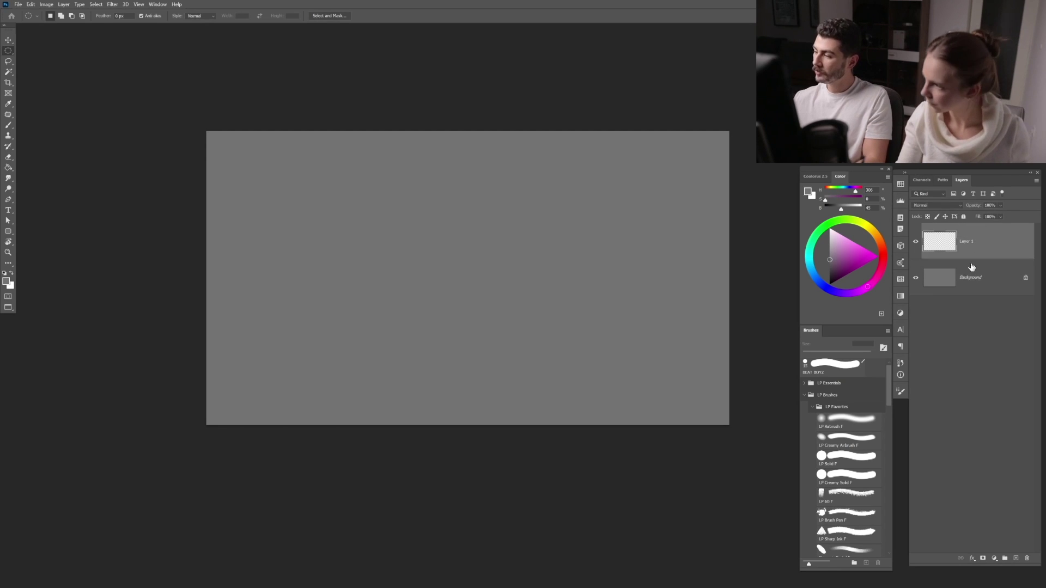
{"action": "double_click", "coordinate": [965, 241]}
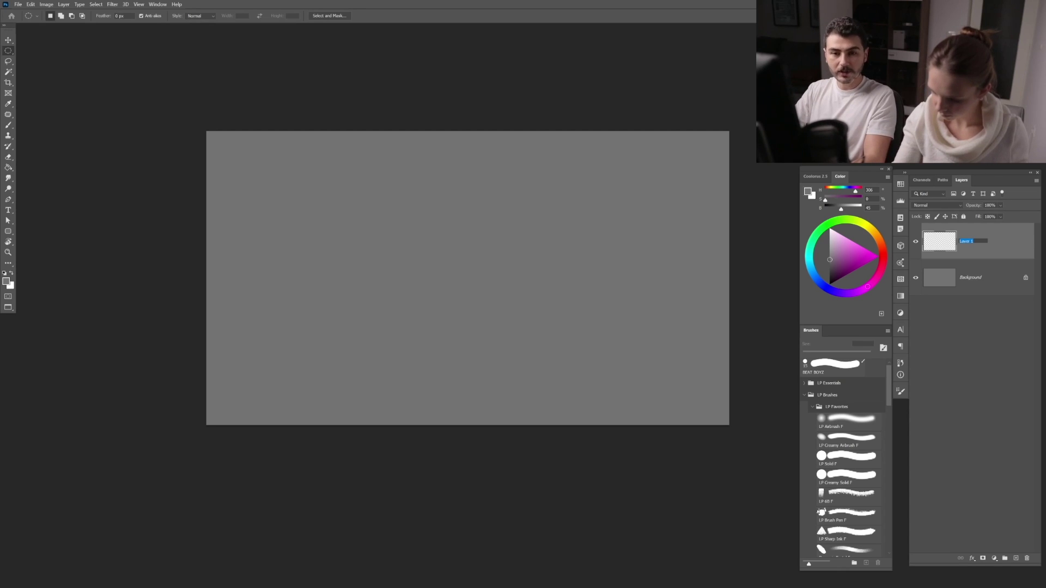
{"action": "type", "text": "Gi"}
{"action": "left_click", "coordinate": [984, 244]}
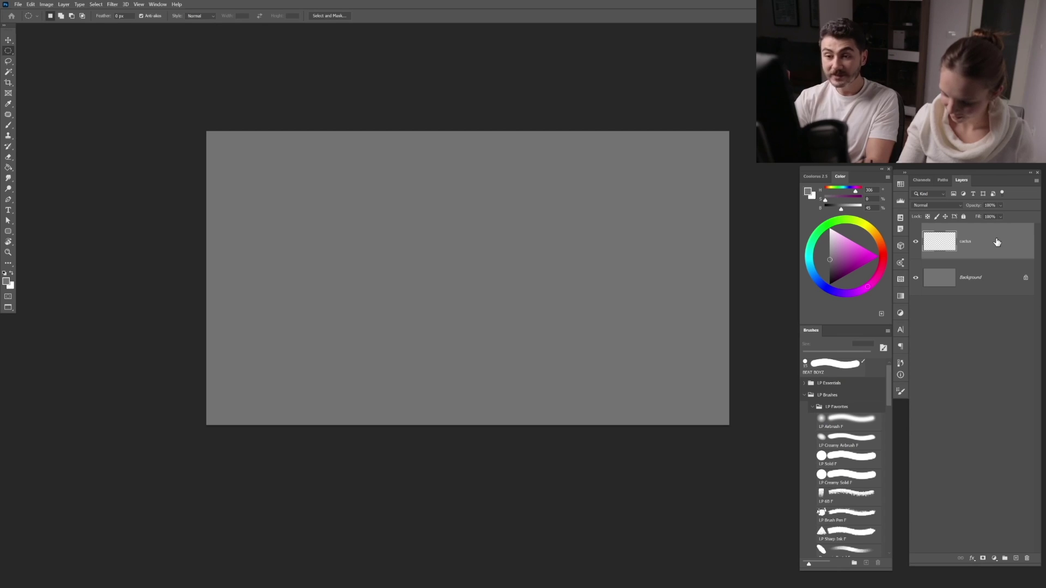
Draw a large circular selection near the middle of the canvas with the Elliptical Marquee tool
{"action": "right_click", "coordinate": [11, 53]}
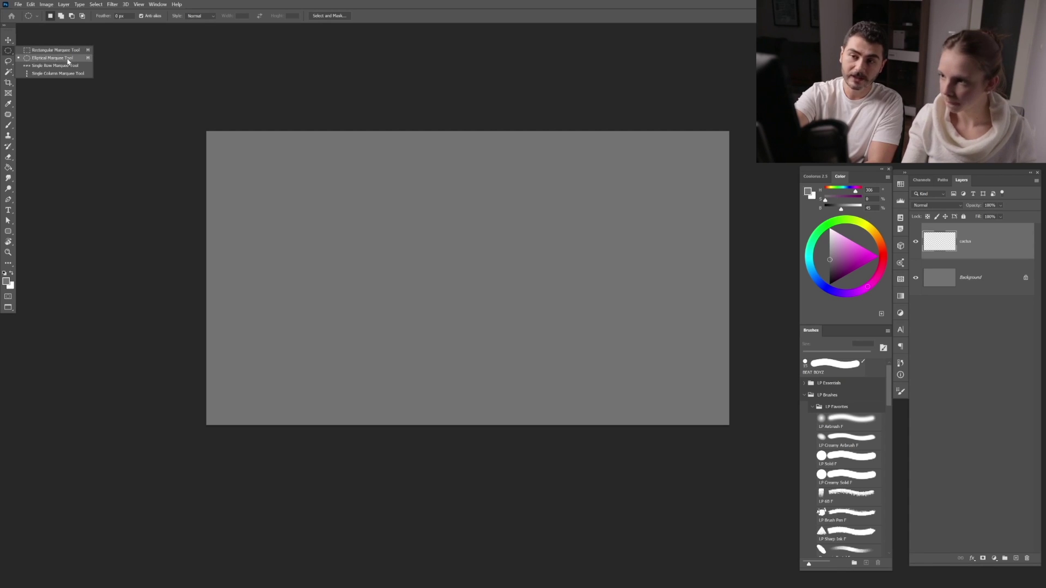
{"action": "left_click", "coordinate": [16, 47]}
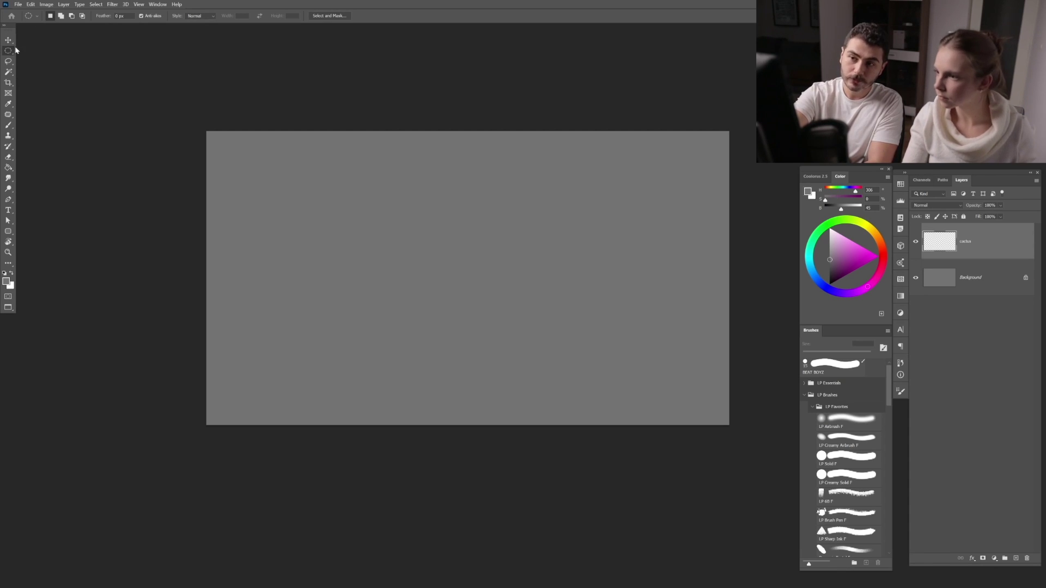
{"action": "right_click", "coordinate": [10, 52]}
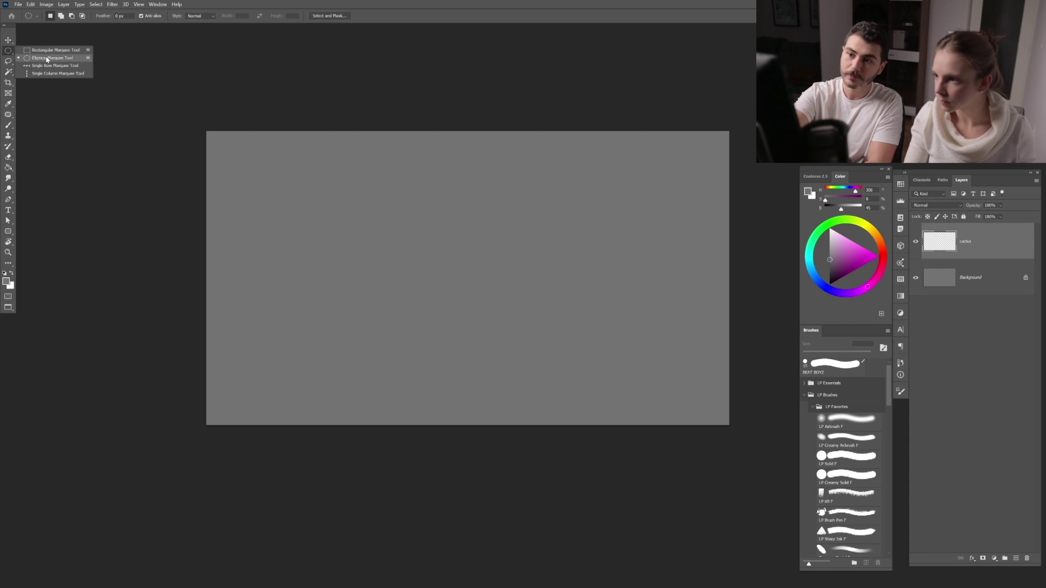
{"action": "left_click", "coordinate": [50, 58]}
{"action": "left_click_drag", "start_coordinate": [388, 339], "coordinate": [538, 184]}
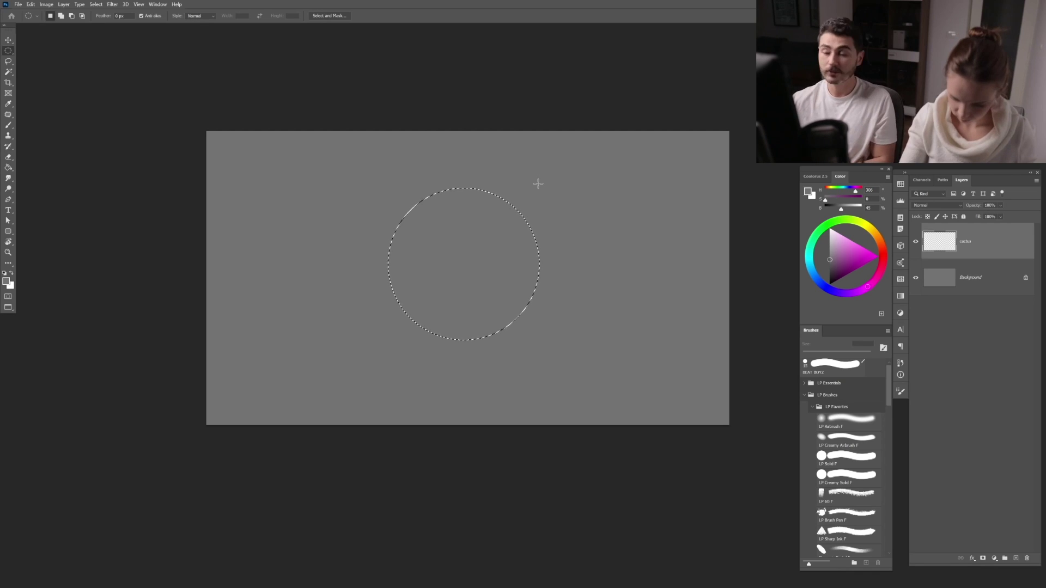
Fill the circular selection on the cactus layer with a bright lime green, then deselect it
{"action": "left_click", "coordinate": [843, 219]}
{"action": "left_click", "coordinate": [855, 252]}
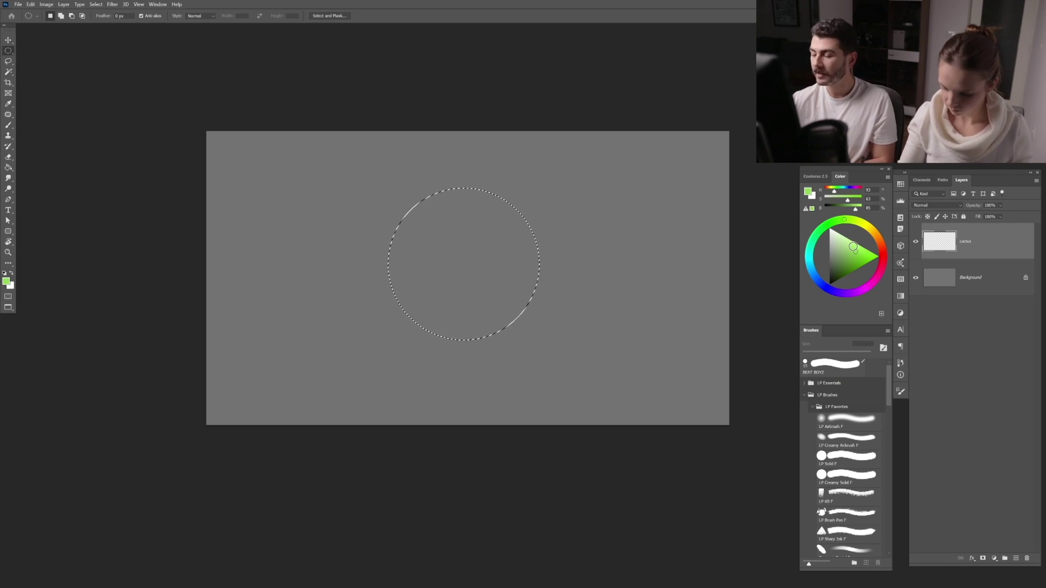
{"action": "left_click", "coordinate": [857, 251]}
{"action": "left_click", "coordinate": [845, 220]}
{"action": "left_click_drag", "start_coordinate": [846, 220], "coordinate": [846, 221]}
{"action": "left_click", "coordinate": [858, 251]}
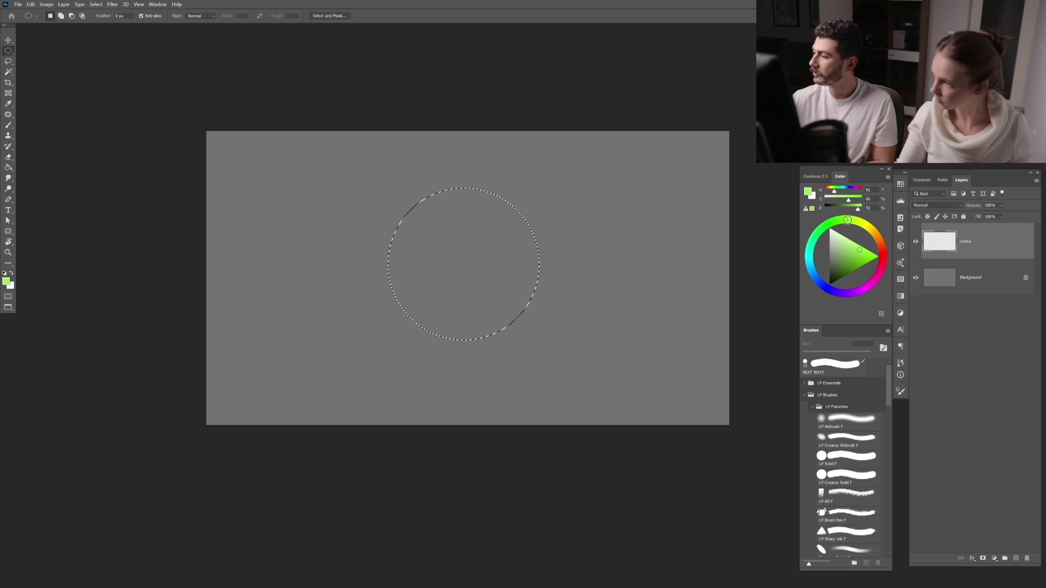
{"action": "left_click", "coordinate": [843, 219]}
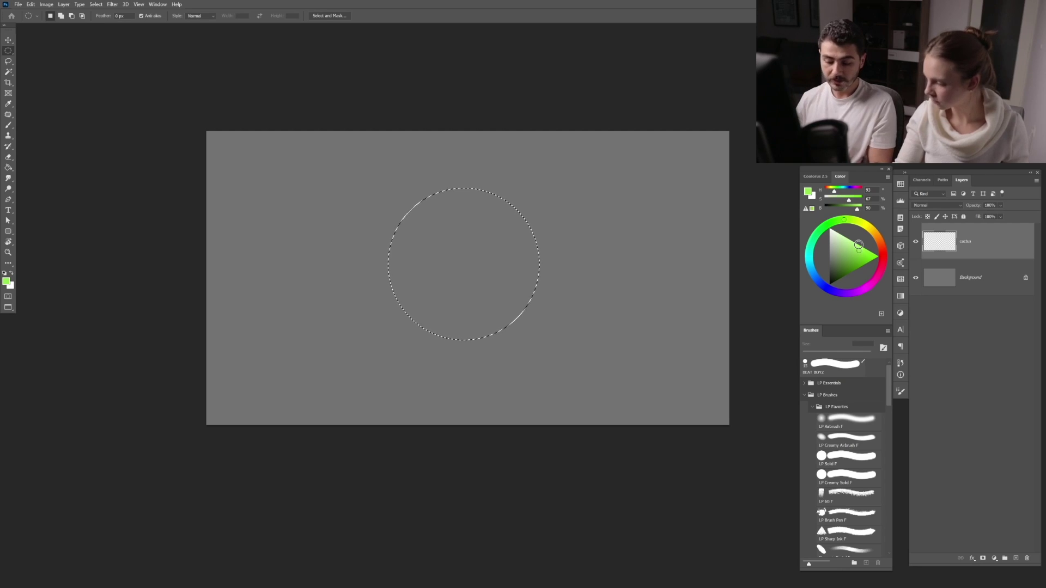
{"action": "key", "text": "alt+BackSpace"}
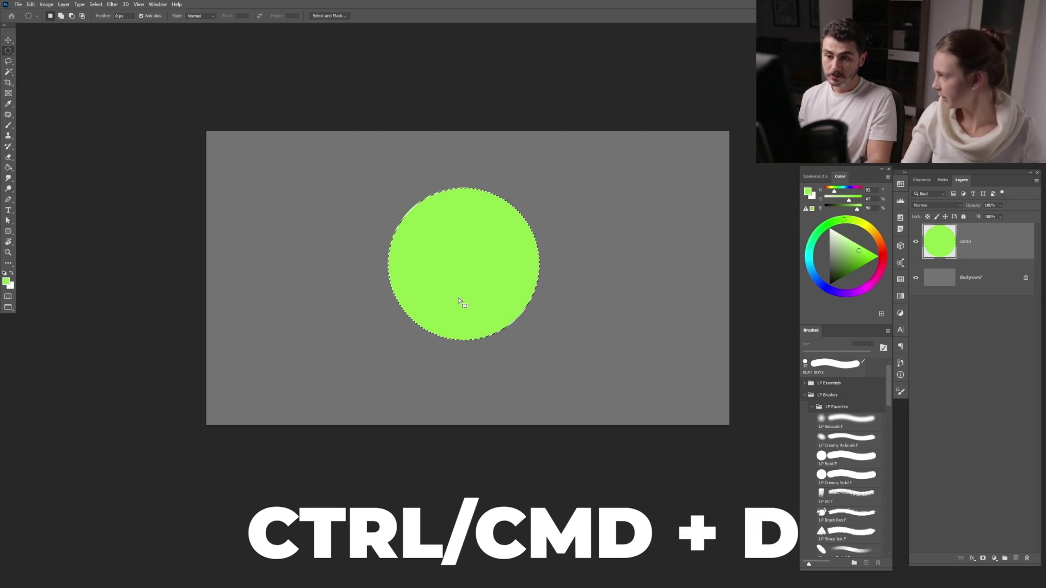
{"action": "key", "text": "ctrl+d"}
{"action": "key", "text": "super"}
{"action": "key", "text": "super"}
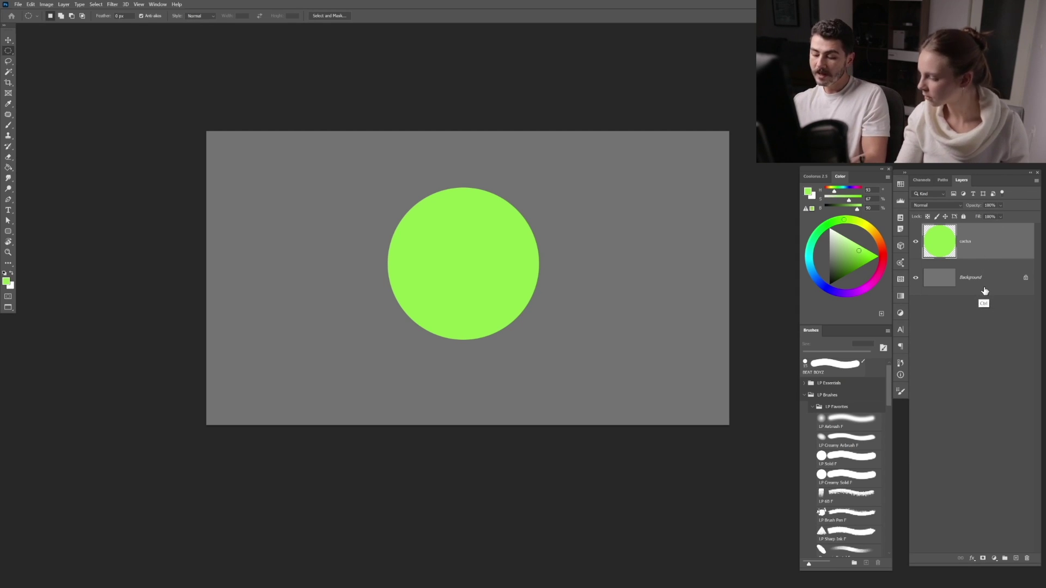
Duplicate the cactus layer, place the copy beneath the original and squash it into a flat ellipse at the circle's base
{"action": "key", "text": "ctrl+j"}
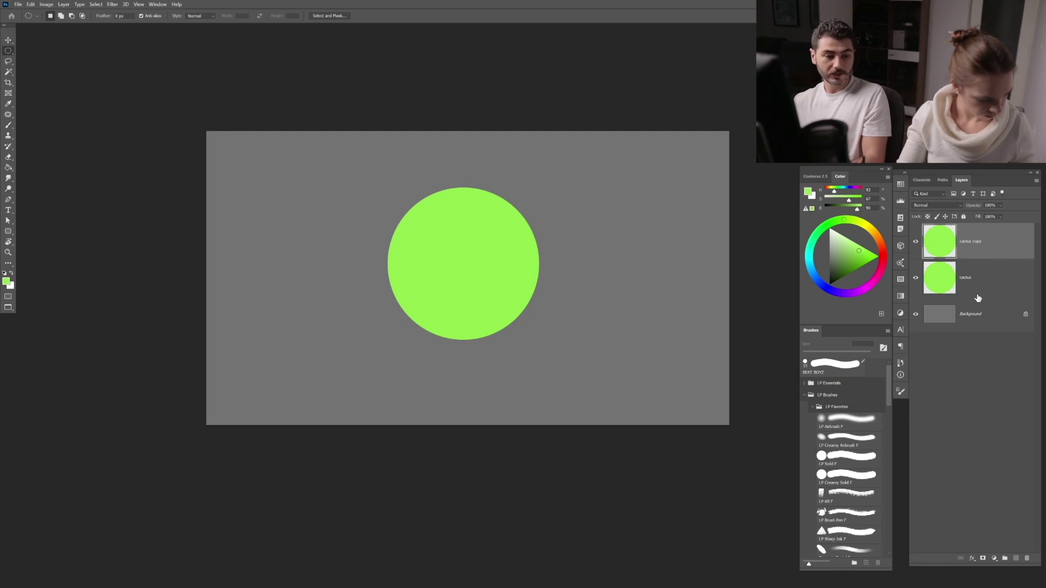
{"action": "left_click_drag", "start_coordinate": [980, 242], "coordinate": [979, 293]}
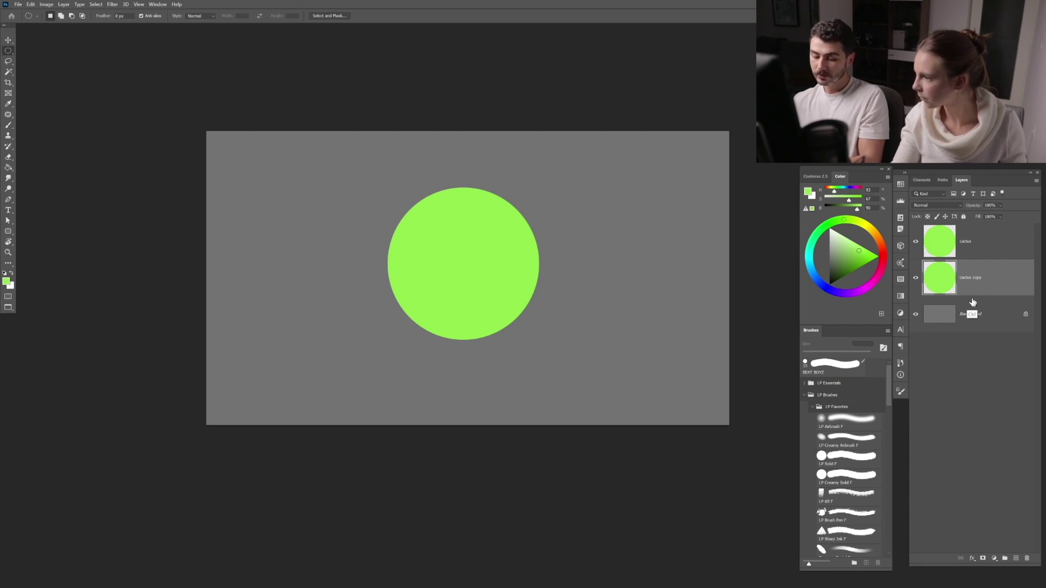
{"action": "key", "text": "ctrl+t"}
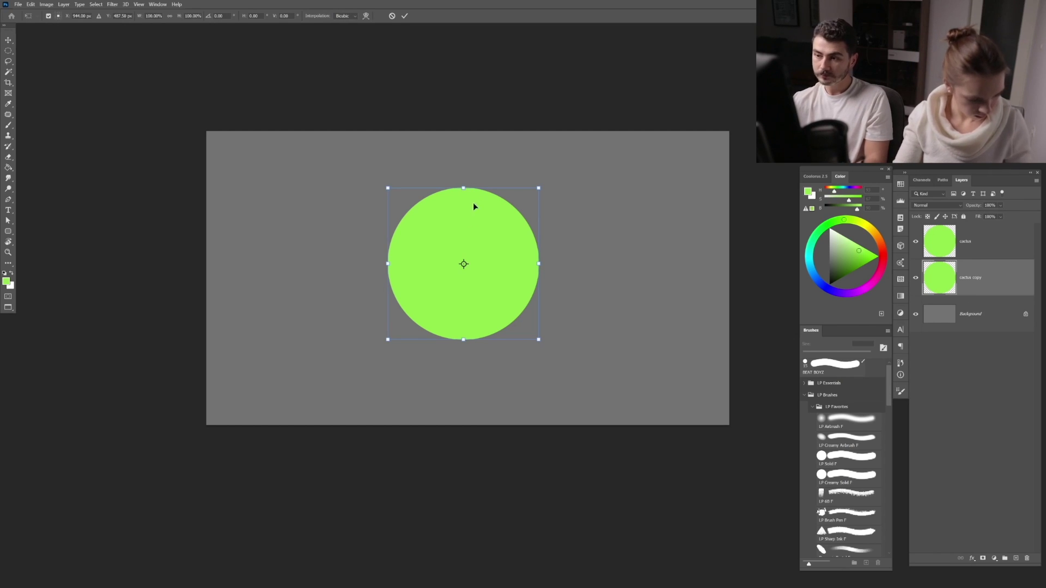
{"action": "left_click_drag", "start_coordinate": [463, 188], "coordinate": [470, 307]}
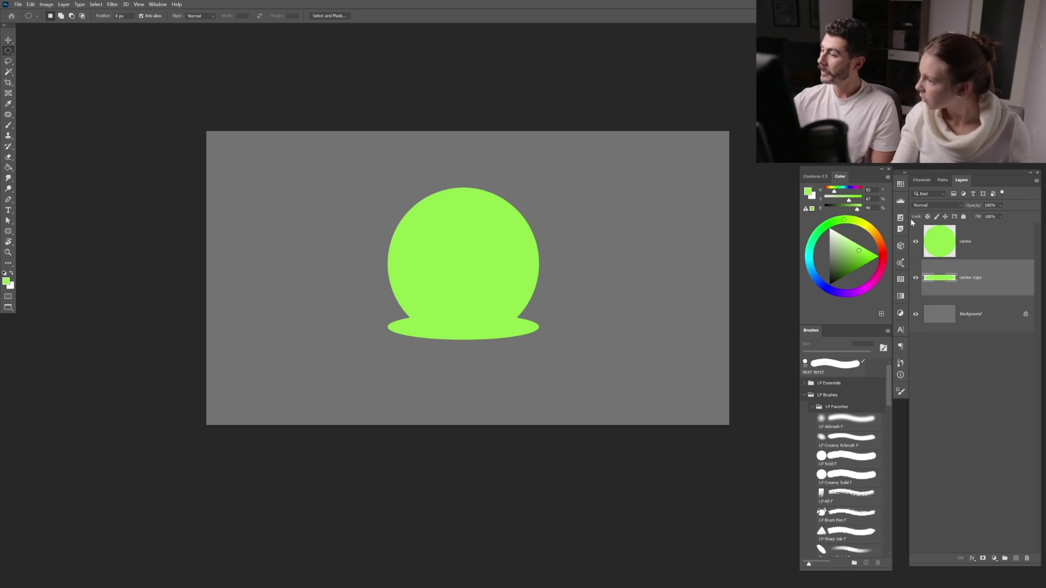
Recolour the flat ellipse orange-red with its transparent pixels locked, and shift it slightly down
{"action": "left_click", "coordinate": [927, 217]}
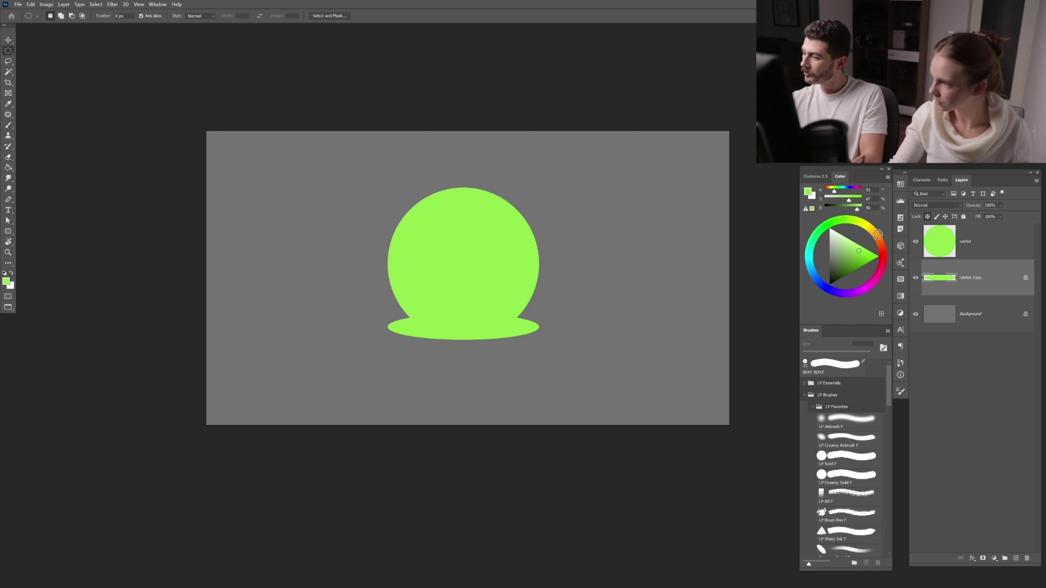
{"action": "left_click", "coordinate": [882, 246]}
{"action": "left_click", "coordinate": [858, 253]}
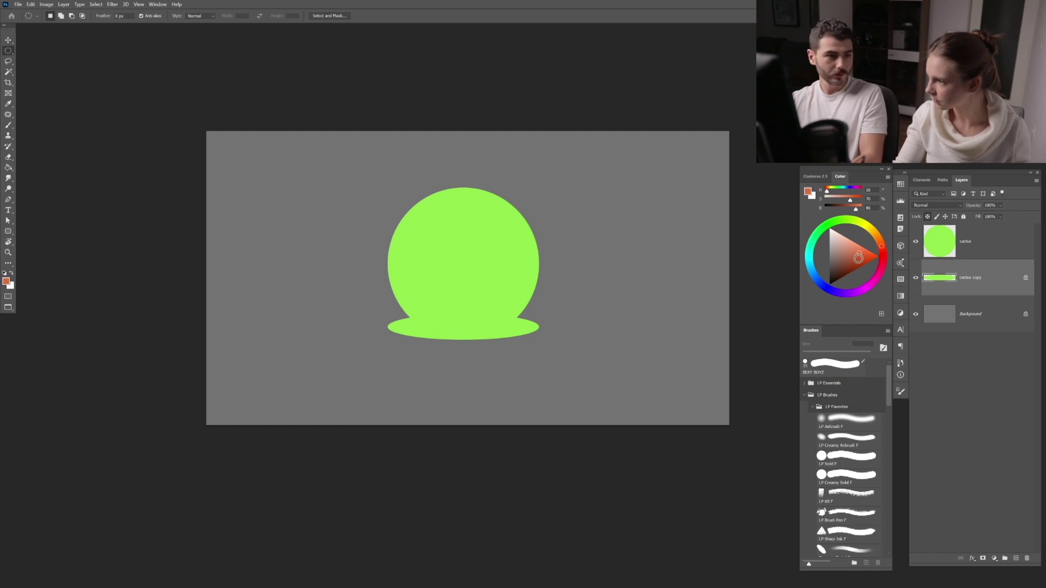
{"action": "key", "text": "alt+BackSpace"}
{"action": "key", "text": "v"}
{"action": "left_click_drag", "start_coordinate": [524, 322], "coordinate": [525, 328]}
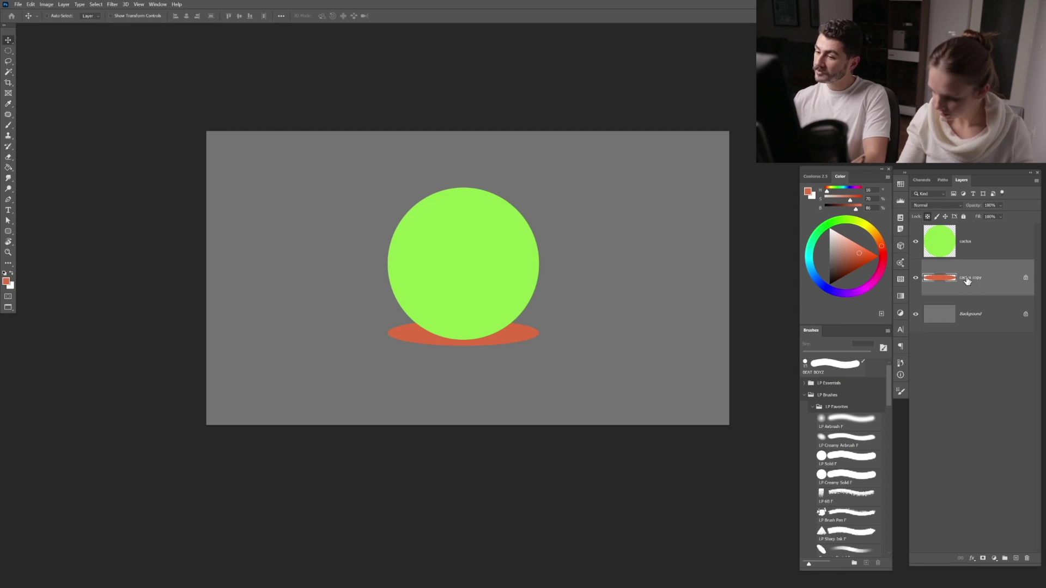
Duplicate the orange ellipse layer, move the lower one well below the circle and scale it slightly smaller
{"action": "key", "text": "ctrl"}
{"action": "key", "text": "ctrl+j"}
{"action": "left_click", "coordinate": [974, 308]}
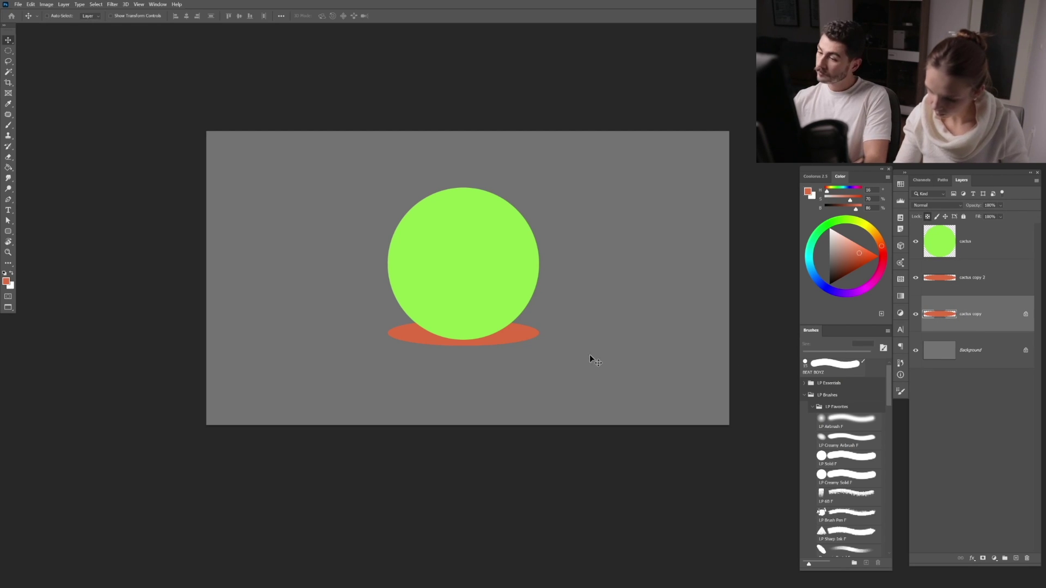
{"action": "left_click_drag", "start_coordinate": [556, 301], "coordinate": [531, 377]}
{"action": "key", "text": "ctrl+t"}
{"action": "key", "text": "Return"}
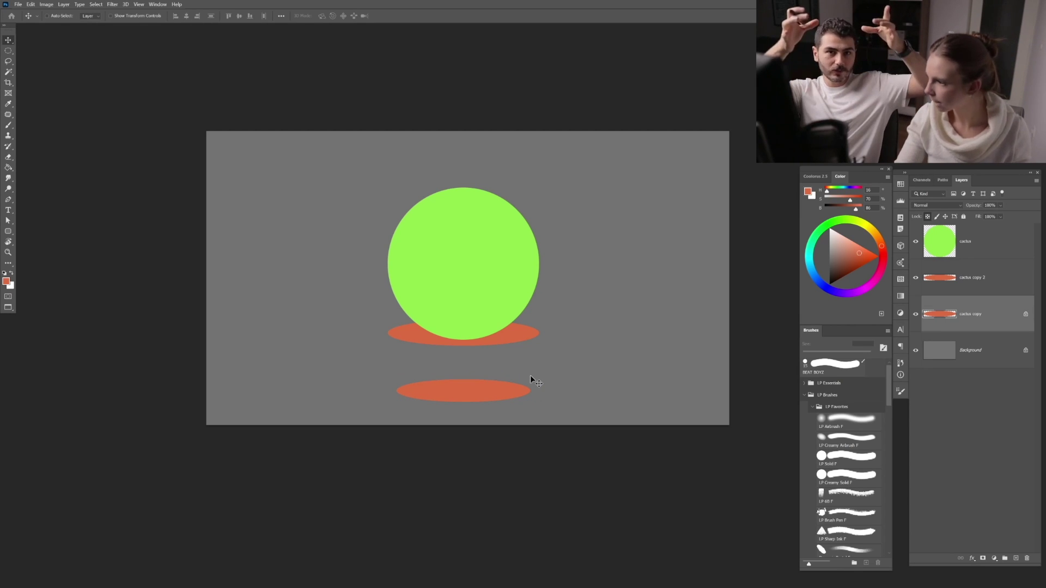
Duplicate the upper orange ellipse layer and move the lower of the two slightly down so they overlap
{"action": "left_click", "coordinate": [959, 278]}
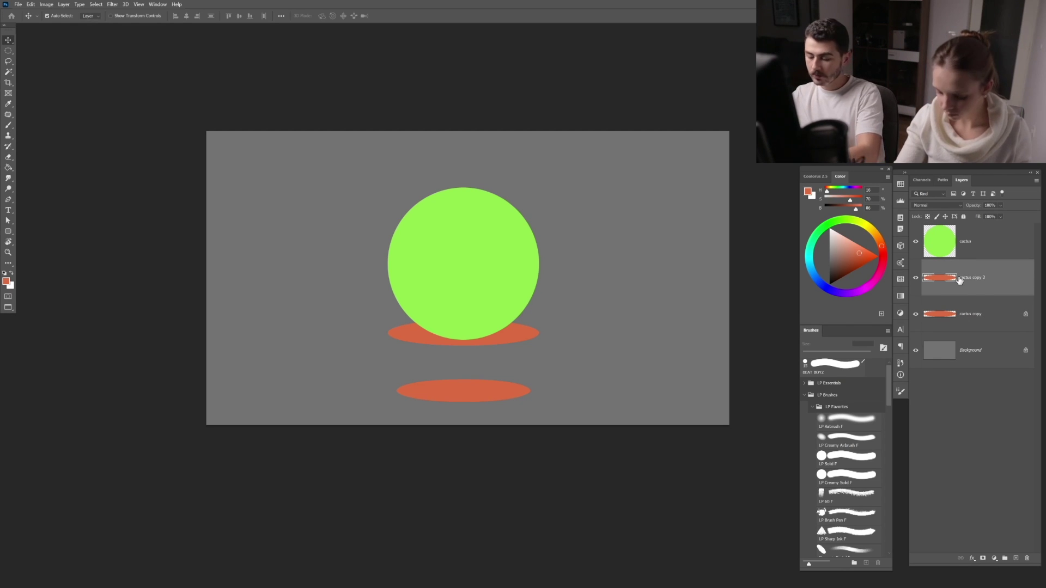
{"action": "key", "text": "ctrl+j"}
{"action": "left_click", "coordinate": [969, 315]}
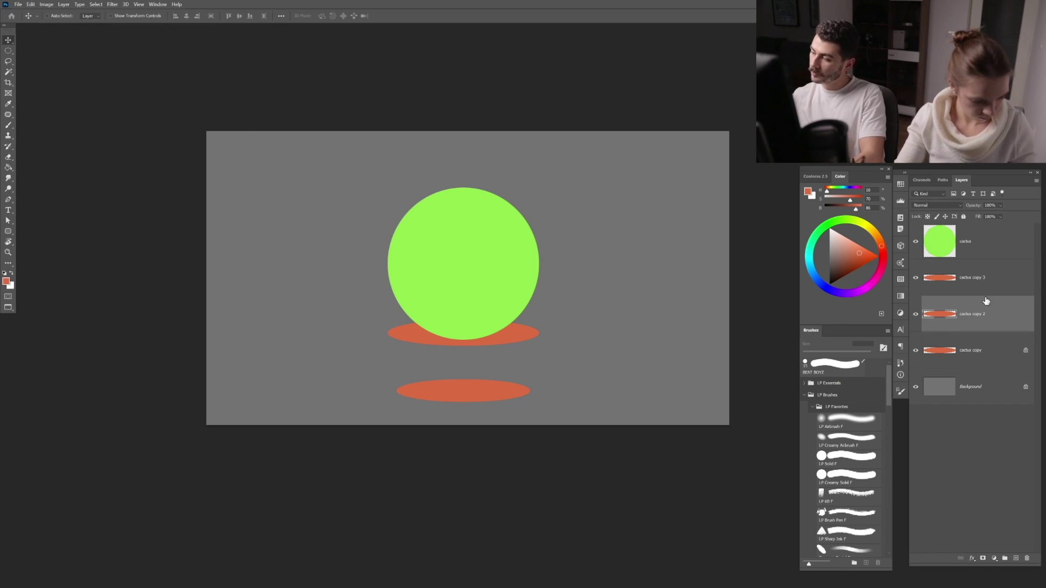
{"action": "left_click_drag", "start_coordinate": [525, 319], "coordinate": [531, 325]}
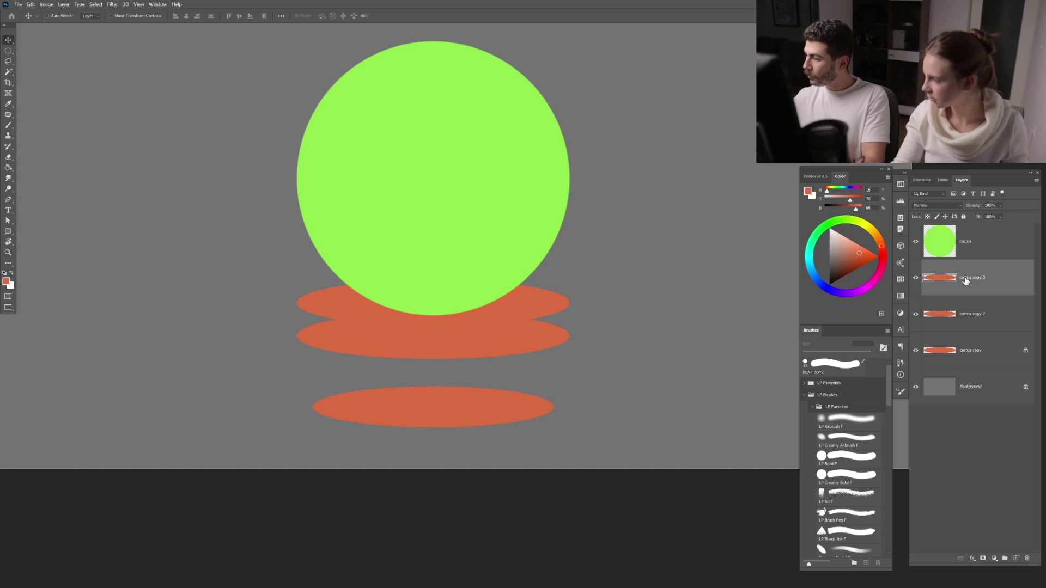
Add an empty layer between the cactus circle and the orange ellipses, and choose the LP Solid F brush
{"action": "left_click", "coordinate": [1015, 558]}
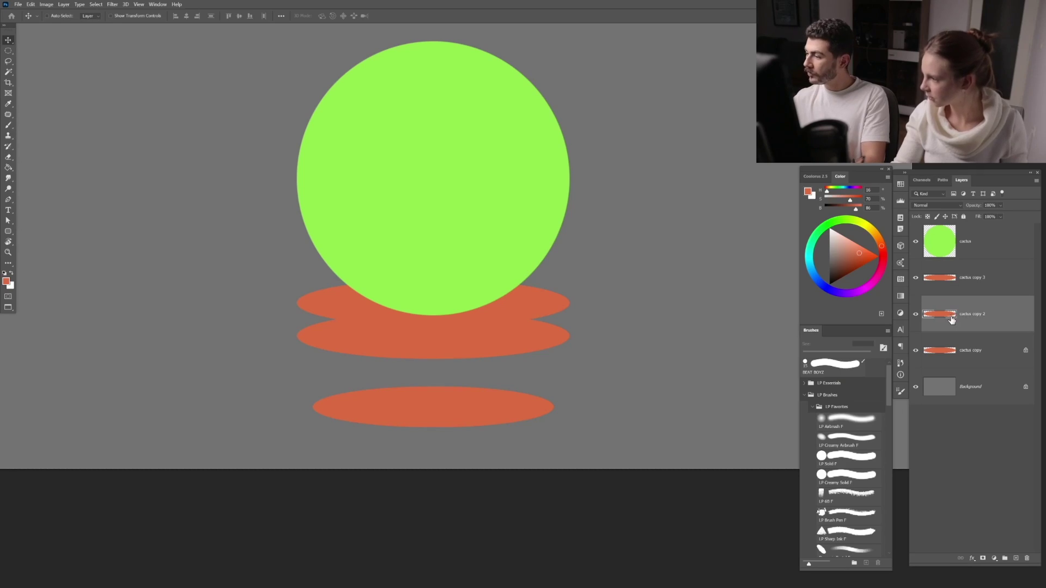
{"action": "left_click_drag", "start_coordinate": [961, 316], "coordinate": [959, 277]}
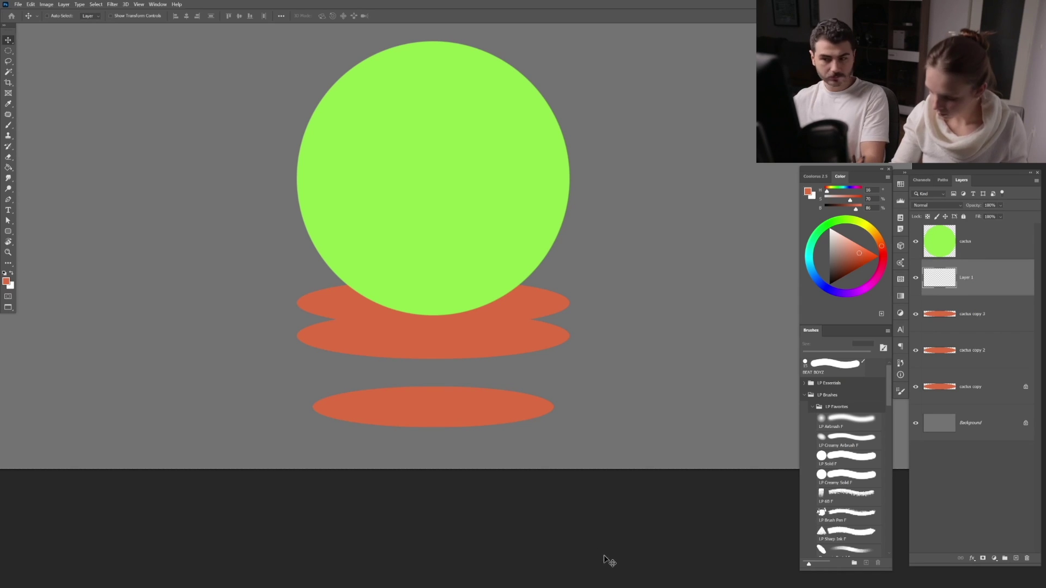
{"action": "left_click", "coordinate": [851, 420]}
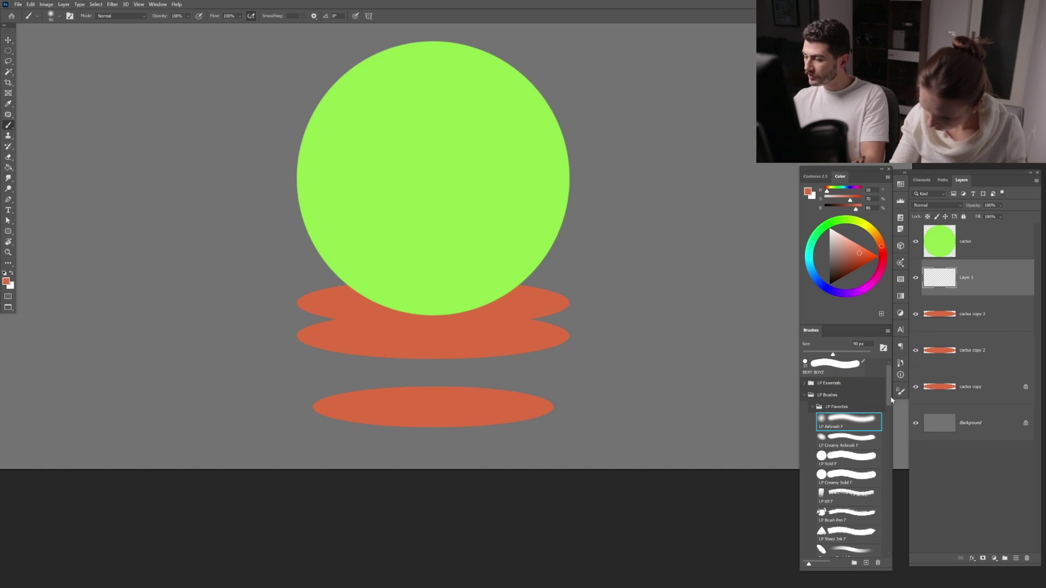
{"action": "left_click", "coordinate": [846, 463]}
{"action": "key", "text": "ctrl+z"}
{"action": "mouse_move", "coordinate": [615, 190]}
{"action": "left_mouse_down"}
{"action": "mouse_move", "coordinate": [599, 231]}
{"action": "mouse_move", "coordinate": [647, 230]}
{"action": "mouse_move", "coordinate": [653, 379]}
{"action": "mouse_move", "coordinate": [641, 375]}
{"action": "left_mouse_up"}
{"action": "key", "text": "ctrl+z"}
{"action": "key", "text": "ctrl+z"}
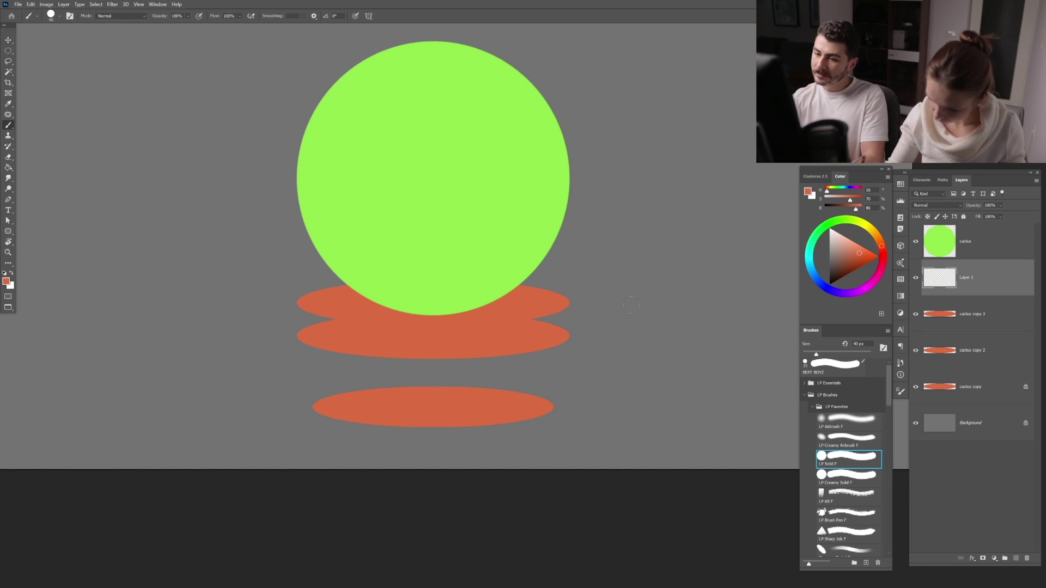
Try a straight orange brush stroke on the empty canvas beside the ellipses
{"action": "key", "text": "z"}
{"action": "left_click_drag", "start_coordinate": [301, 296], "coordinate": [306, 289]}
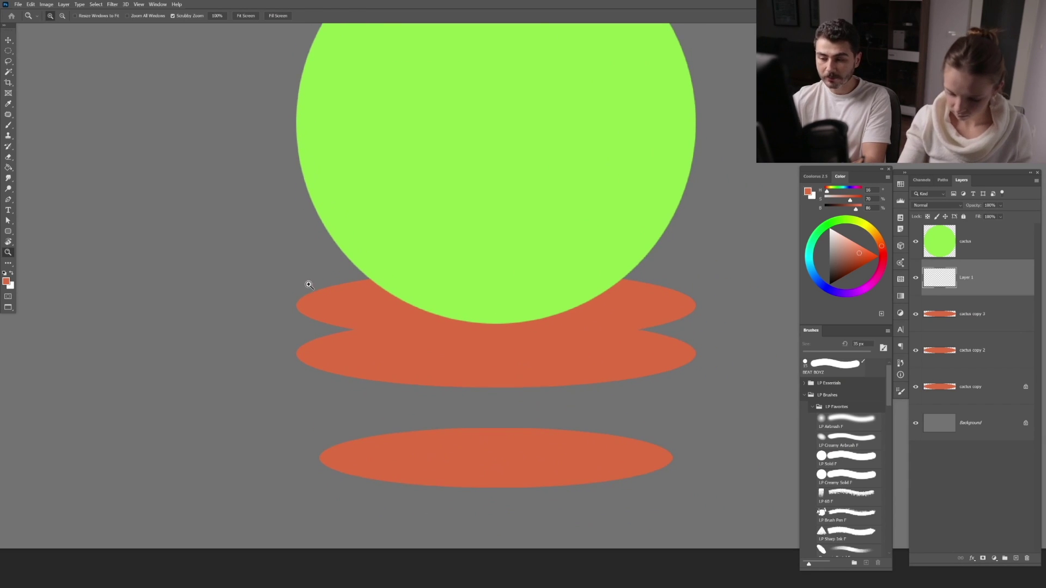
{"action": "mouse_move", "coordinate": [411, 260]}
{"action": "left_mouse_down"}
{"action": "mouse_move", "coordinate": [390, 264]}
{"action": "mouse_move", "coordinate": [410, 257]}
{"action": "mouse_move", "coordinate": [399, 259]}
{"action": "mouse_move", "coordinate": [404, 246]}
{"action": "left_mouse_up"}
{"action": "key", "text": "b"}
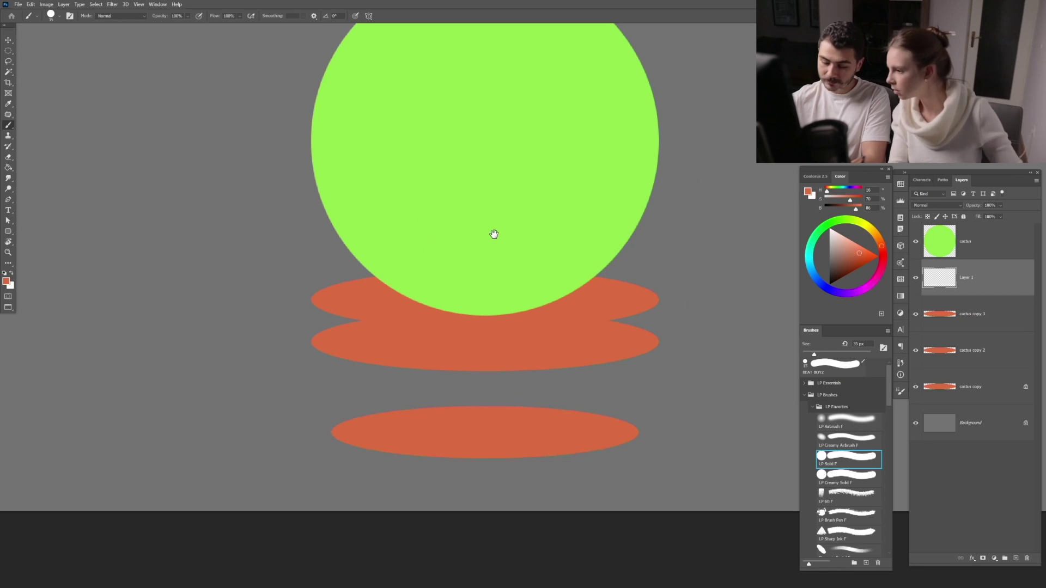
{"action": "mouse_move", "coordinate": [448, 303]}
{"action": "left_mouse_down"}
{"action": "mouse_move", "coordinate": [493, 296]}
{"action": "mouse_move", "coordinate": [451, 292]}
{"action": "mouse_move", "coordinate": [394, 361]}
{"action": "left_mouse_up"}
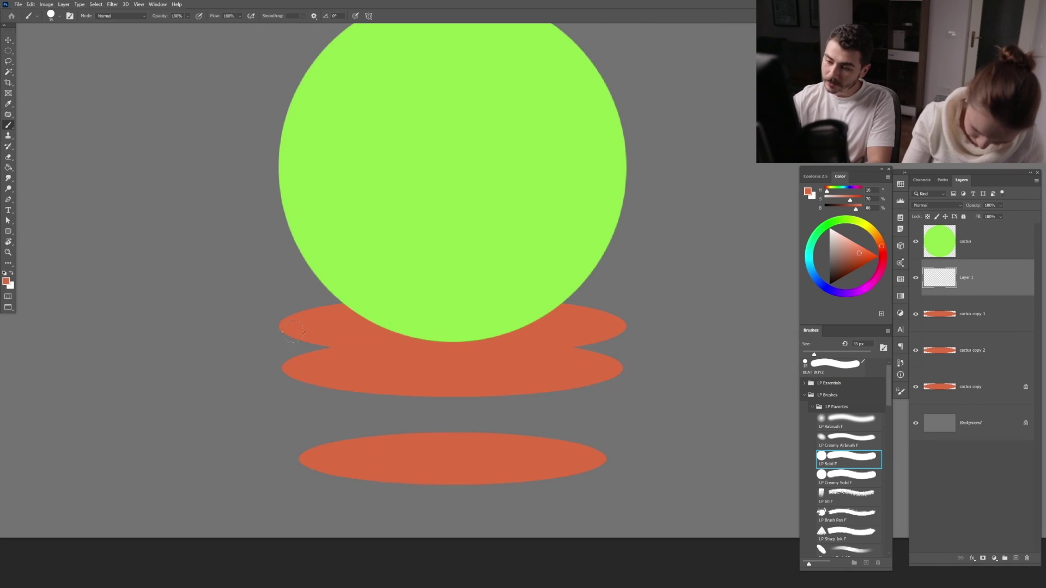
{"action": "scroll", "coordinate": [284, 341], "scroll_direction": "up", "scroll_amount": 2}
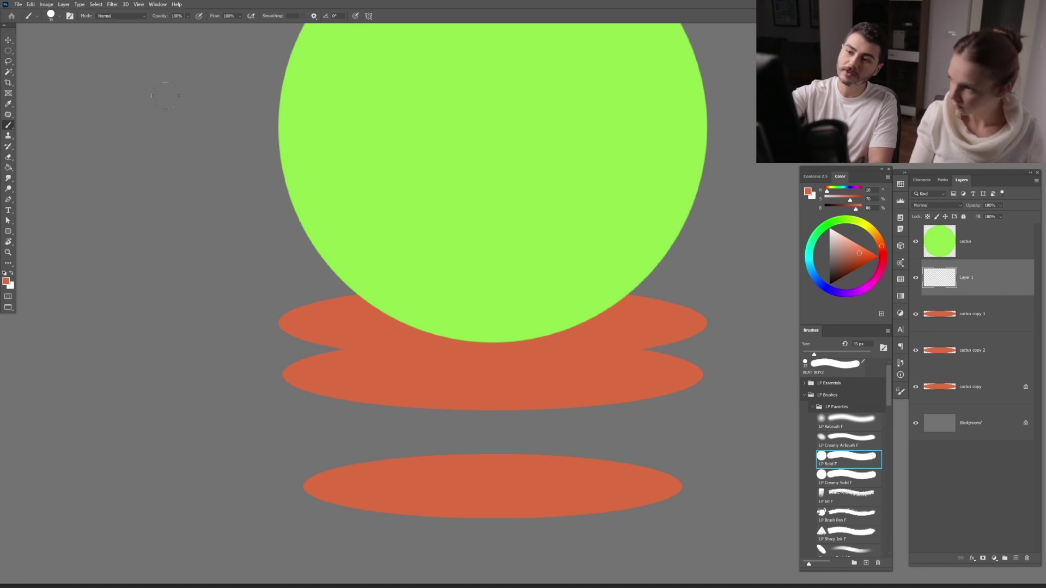
{"action": "left_click", "coordinate": [162, 73]}
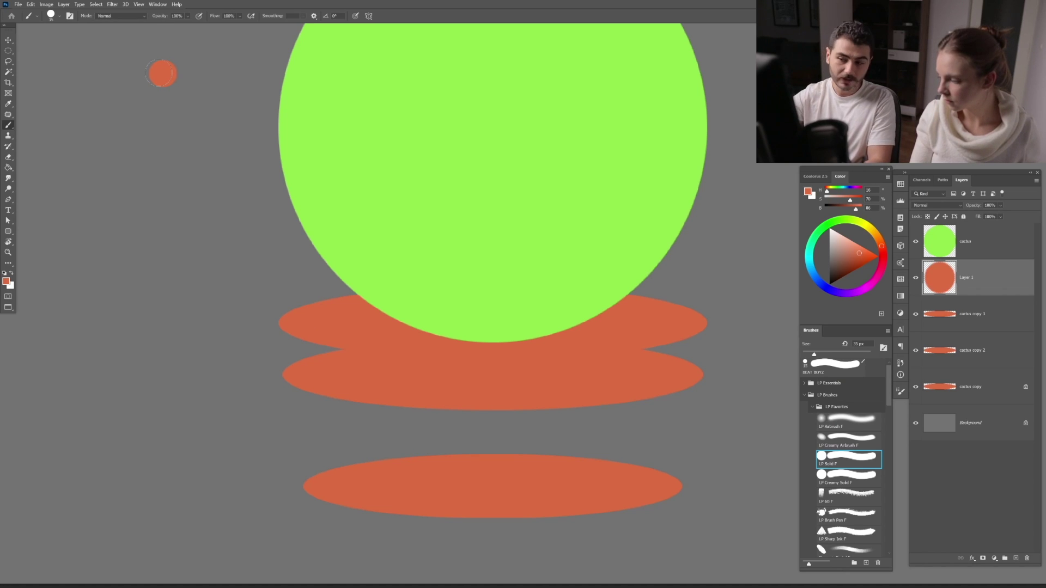
{"action": "left_click", "coordinate": [136, 350], "text": "shift"}
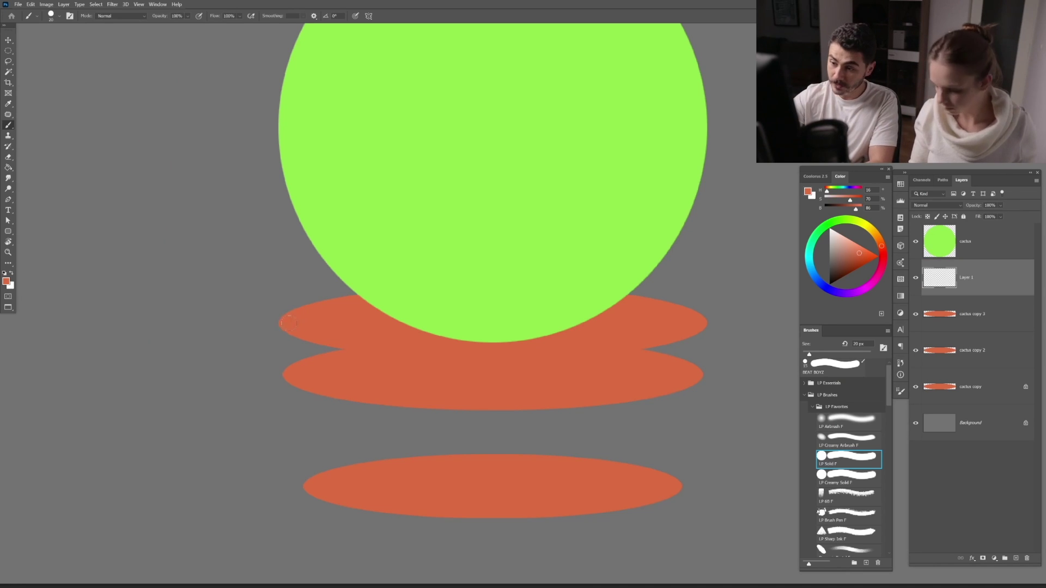
Join the sides of the two upper ellipses with straight 15 px orange strokes and fill the gaps between them to form the pot's rim
{"action": "key", "text": "bracketleft"}
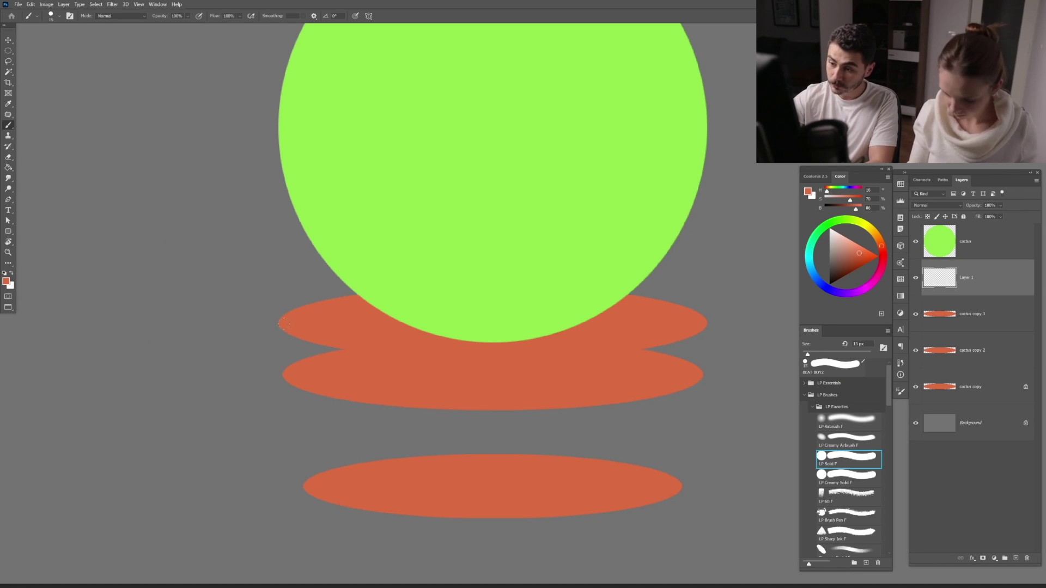
{"action": "key", "text": "ctrl+space"}
{"action": "left_click_drag", "start_coordinate": [278, 329], "coordinate": [288, 321]}
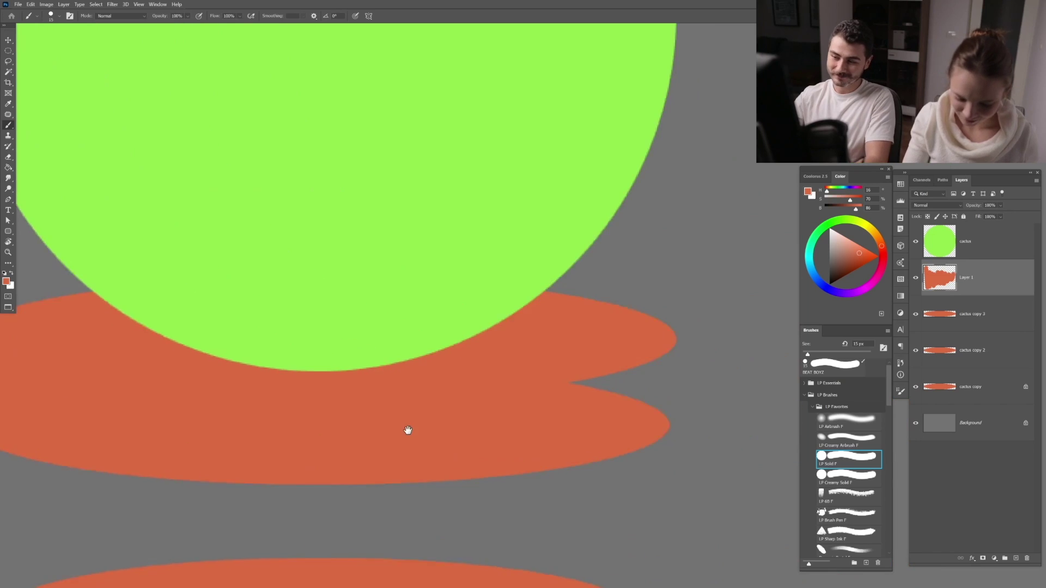
{"action": "mouse_move", "coordinate": [409, 430]}
{"action": "left_mouse_down"}
{"action": "mouse_move", "coordinate": [343, 371]}
{"action": "mouse_move", "coordinate": [342, 353]}
{"action": "left_mouse_up"}
{"action": "left_click", "coordinate": [521, 202]}
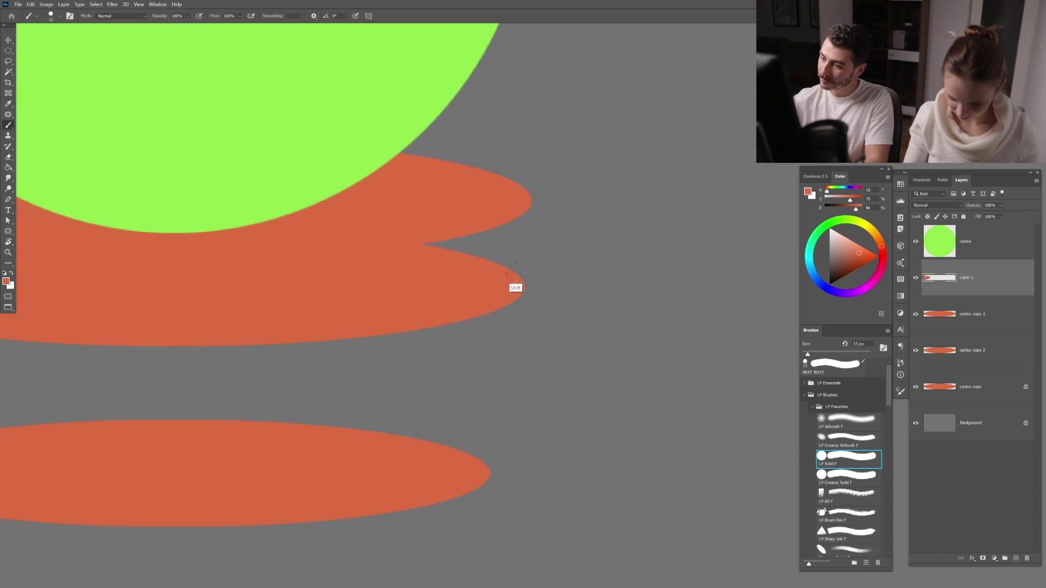
{"action": "left_click", "coordinate": [515, 285], "text": "shift"}
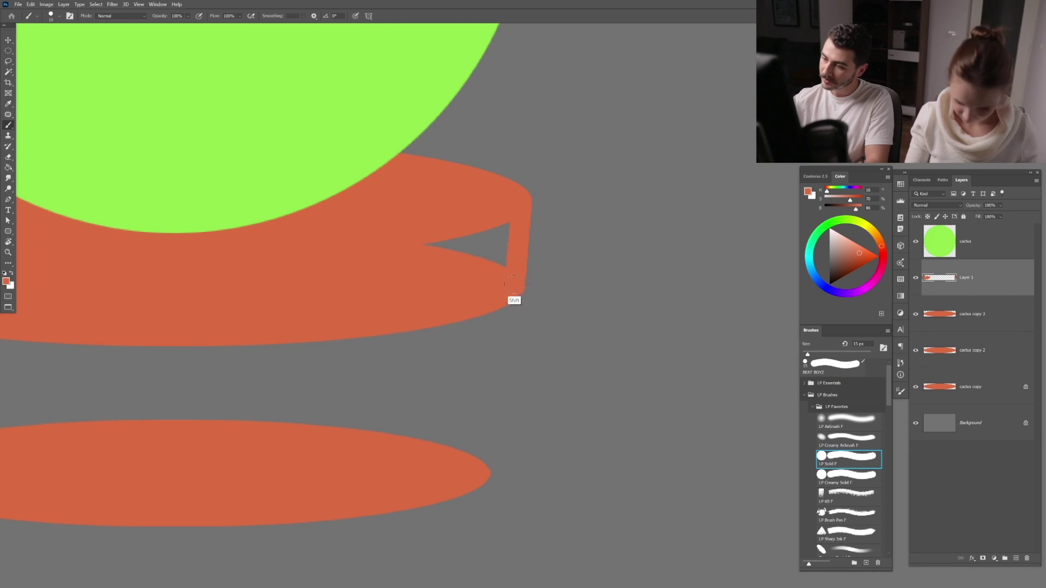
{"action": "mouse_move", "coordinate": [509, 250]}
{"action": "left_mouse_down"}
{"action": "mouse_move", "coordinate": [499, 292]}
{"action": "mouse_move", "coordinate": [460, 229]}
{"action": "mouse_move", "coordinate": [432, 266]}
{"action": "mouse_move", "coordinate": [428, 245]}
{"action": "left_mouse_up"}
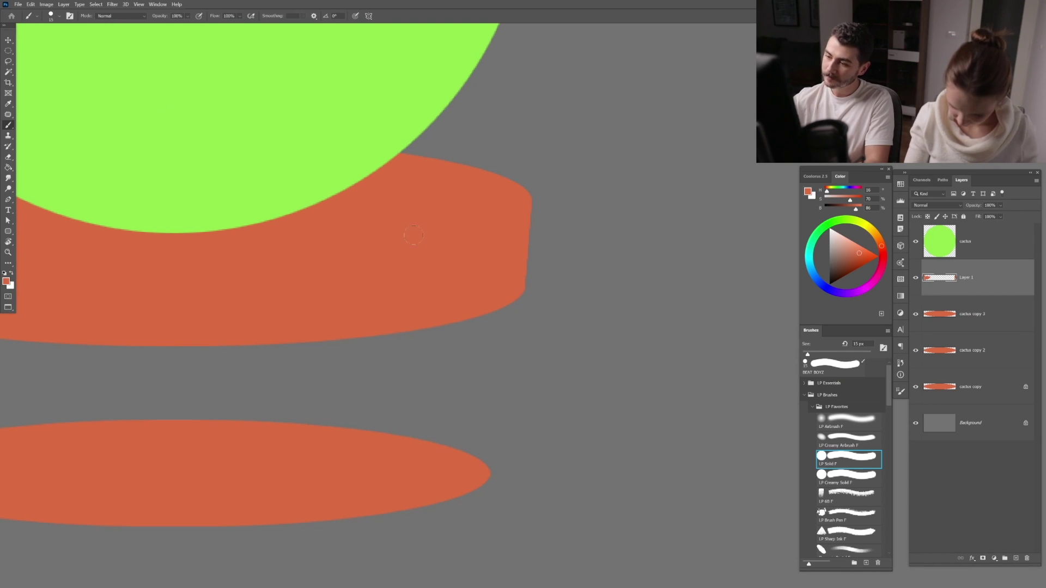
Connect the rim to the bottom ellipse with slanted straight sides and fill the pot's body in orange with a larger brush
{"action": "left_click_drag", "start_coordinate": [448, 289], "coordinate": [766, 244]}
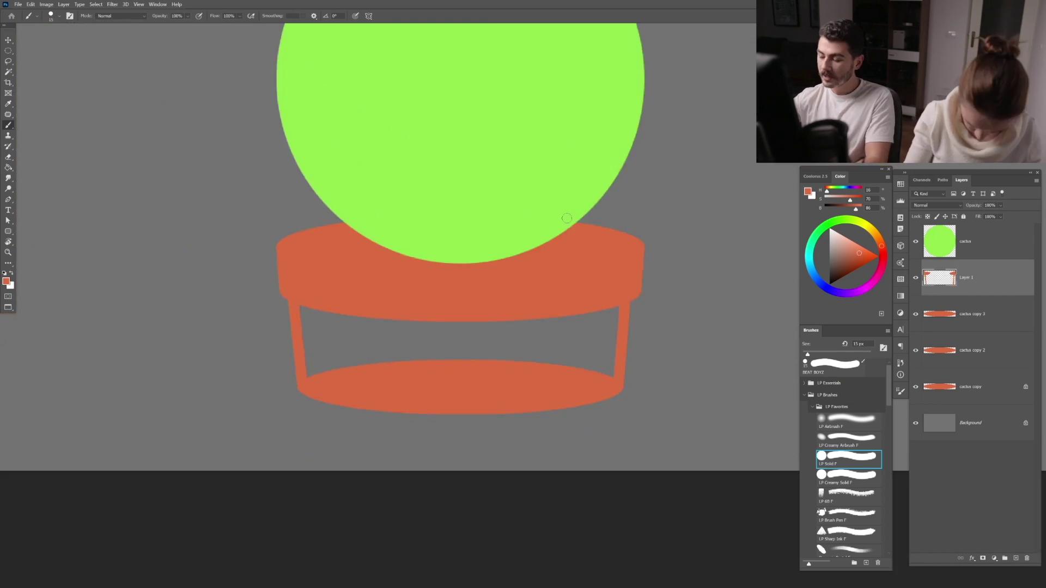
{"action": "key", "text": "]"}
{"action": "key", "text": "]"}
{"action": "mouse_move", "coordinate": [313, 315]}
{"action": "left_mouse_down"}
{"action": "mouse_move", "coordinate": [330, 366]}
{"action": "mouse_move", "coordinate": [544, 343]}
{"action": "left_mouse_up"}
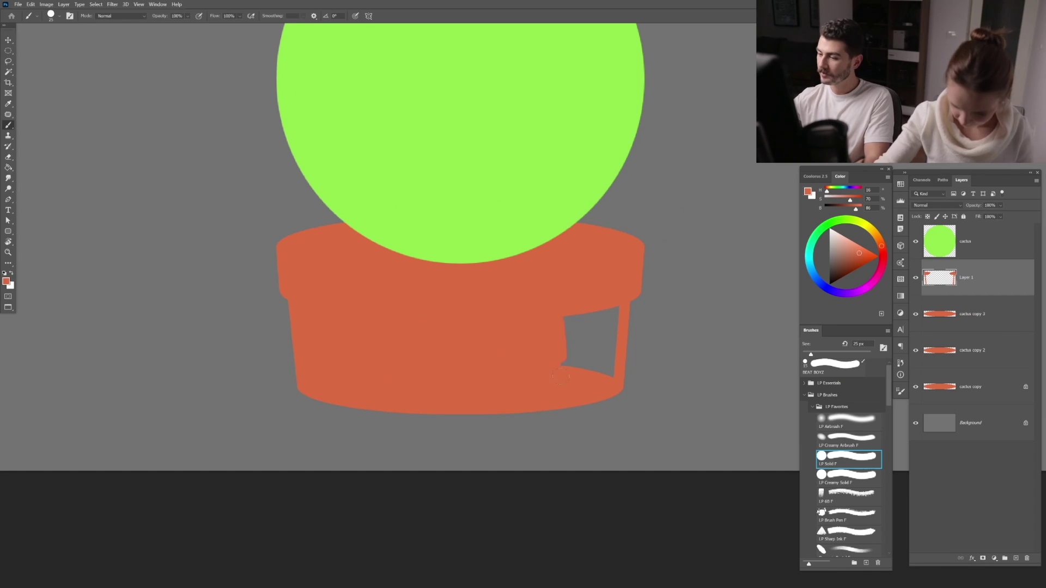
{"action": "left_click_drag", "start_coordinate": [544, 343], "coordinate": [619, 337]}
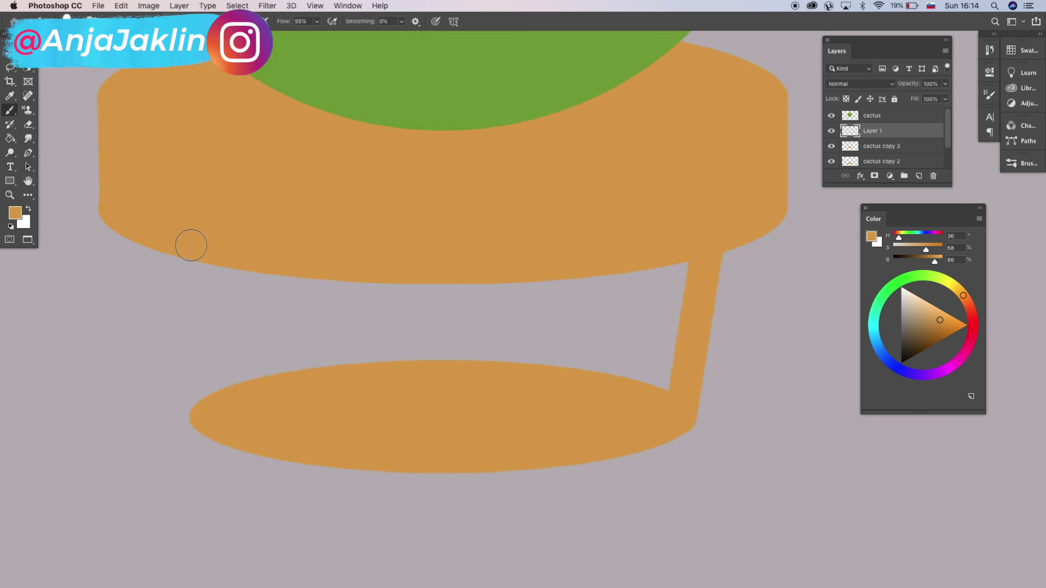
{"action": "mouse_move", "coordinate": [192, 242]}
{"action": "left_mouse_down"}
{"action": "mouse_move", "coordinate": [335, 383]}
{"action": "mouse_move", "coordinate": [565, 354]}
{"action": "mouse_move", "coordinate": [638, 381]}
{"action": "left_mouse_up"}
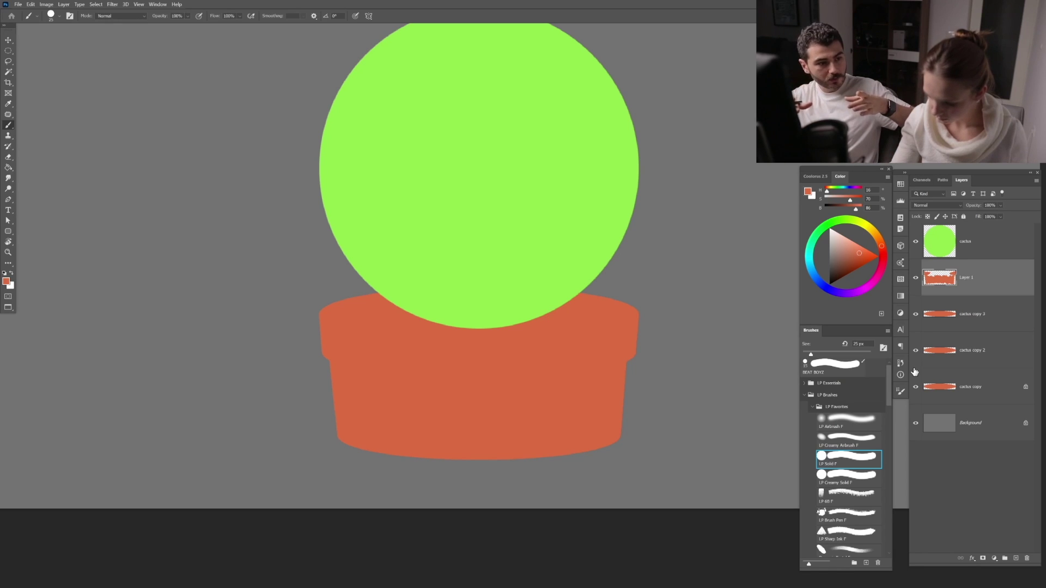
Toggle the top ellipse's visibility to check the painted edges, and move its layer above Layer 1, leaving it visible
{"action": "left_click", "coordinate": [916, 316]}
{"action": "left_click", "coordinate": [916, 315]}
{"action": "left_click", "coordinate": [916, 314]}
{"action": "left_click", "coordinate": [915, 315]}
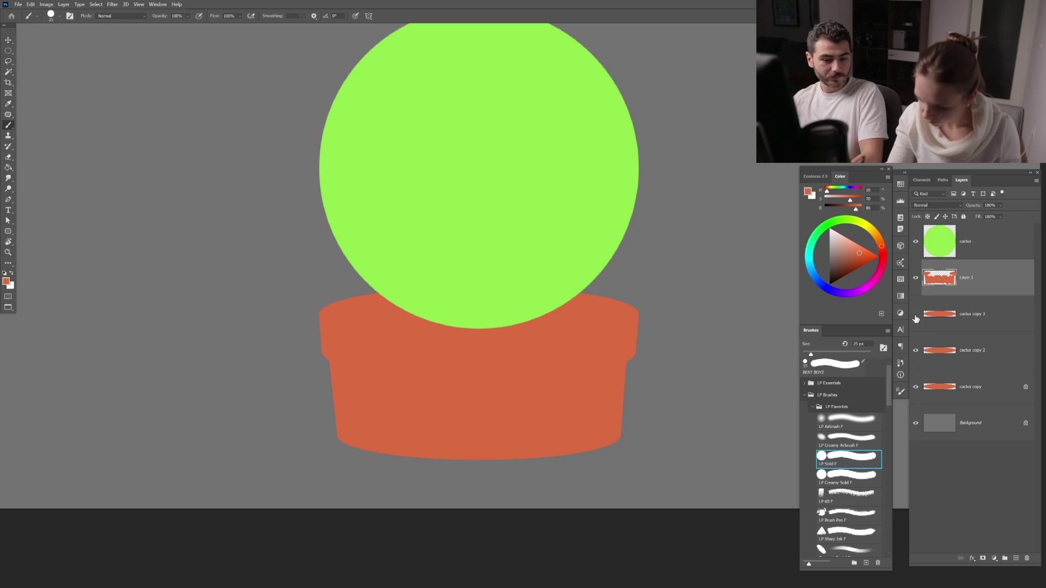
{"action": "left_click", "coordinate": [916, 315]}
{"action": "left_click_drag", "start_coordinate": [965, 312], "coordinate": [958, 268]}
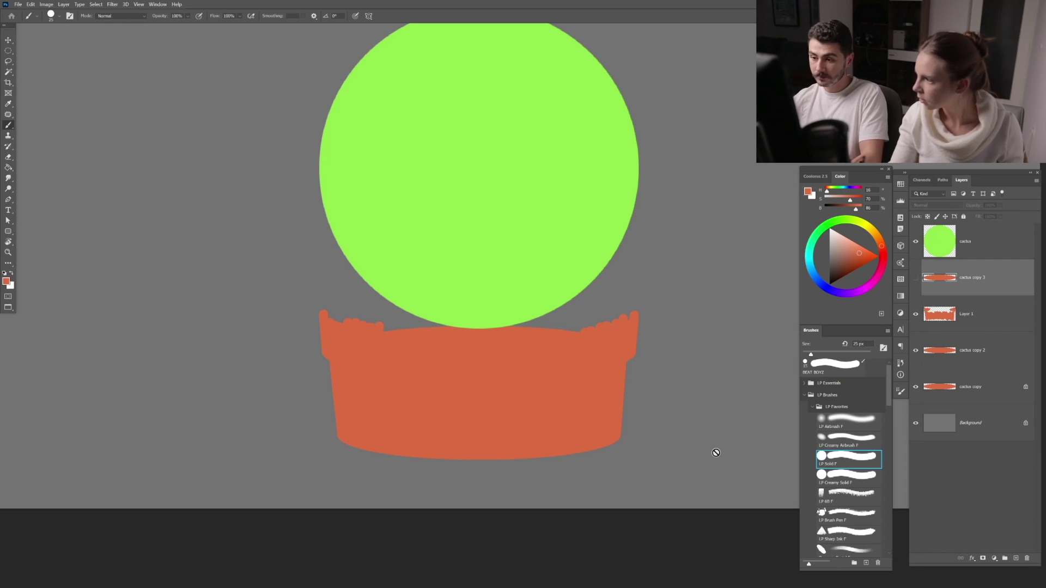
{"action": "left_click", "coordinate": [915, 278]}
Lock the top ellipse layer's transparent pixels and fill it with a lighter salmon orange
{"action": "left_click", "coordinate": [856, 246]}
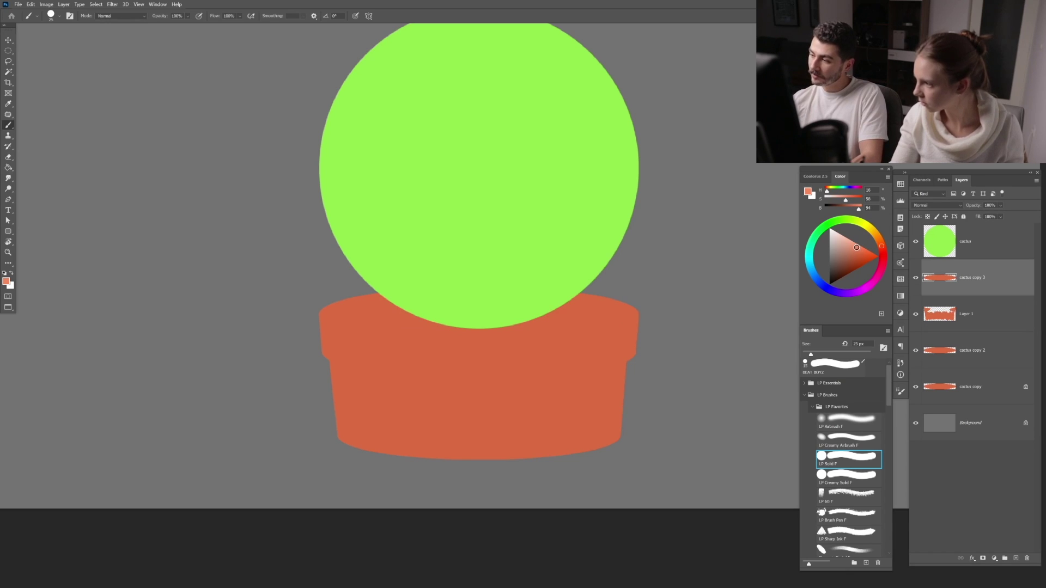
{"action": "left_click", "coordinate": [928, 217]}
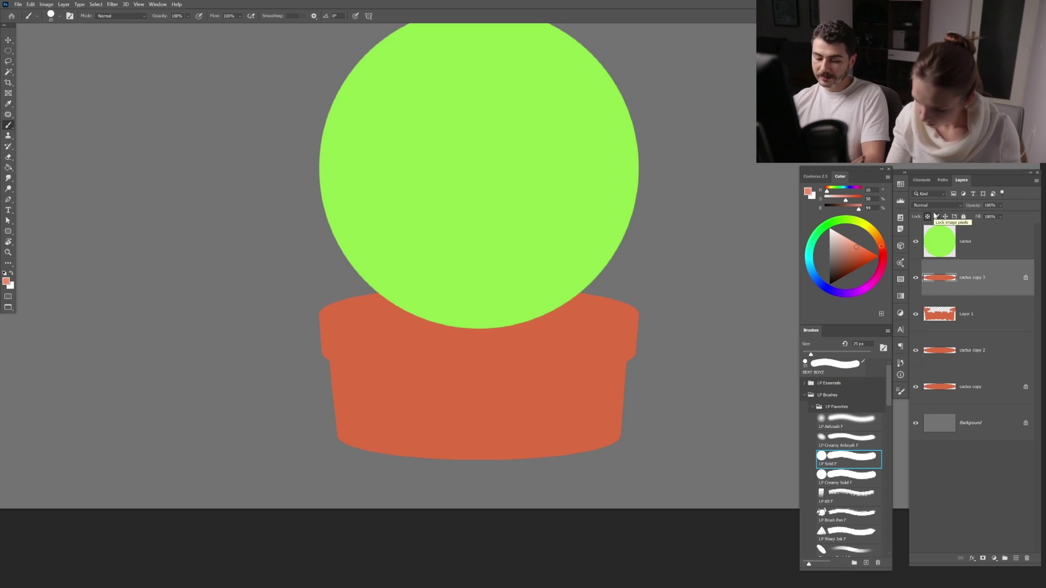
{"action": "key", "text": "alt+BackSpace"}
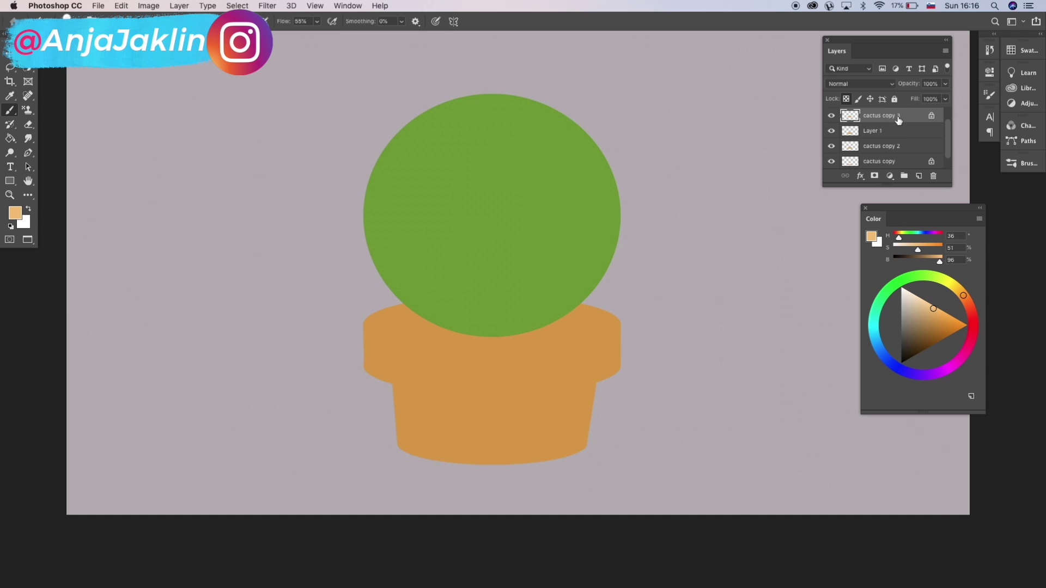
{"action": "key", "text": "alt+BackSpace"}
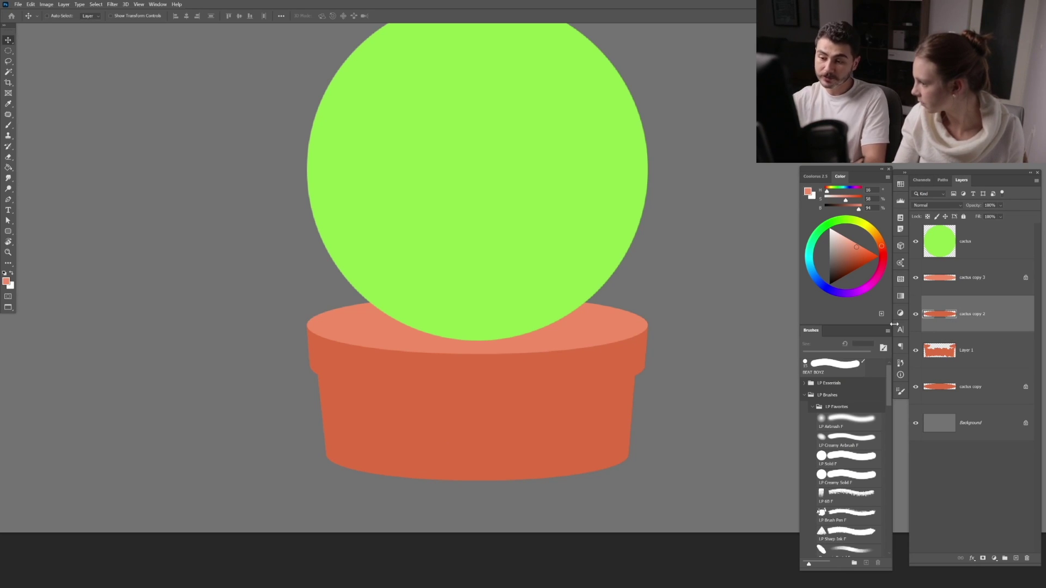
Merge the painted pot body in Layer 1 down into the bottom ellipse's layer
{"action": "left_click_drag", "start_coordinate": [319, 363], "coordinate": [305, 347]}
{"action": "key", "text": "ctrl+z"}
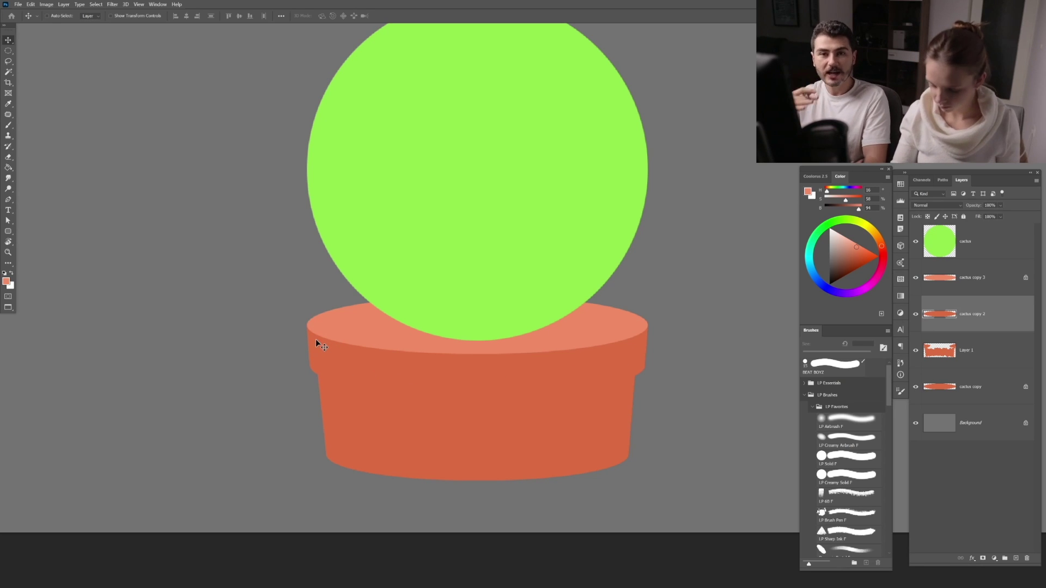
{"action": "left_click", "coordinate": [969, 349]}
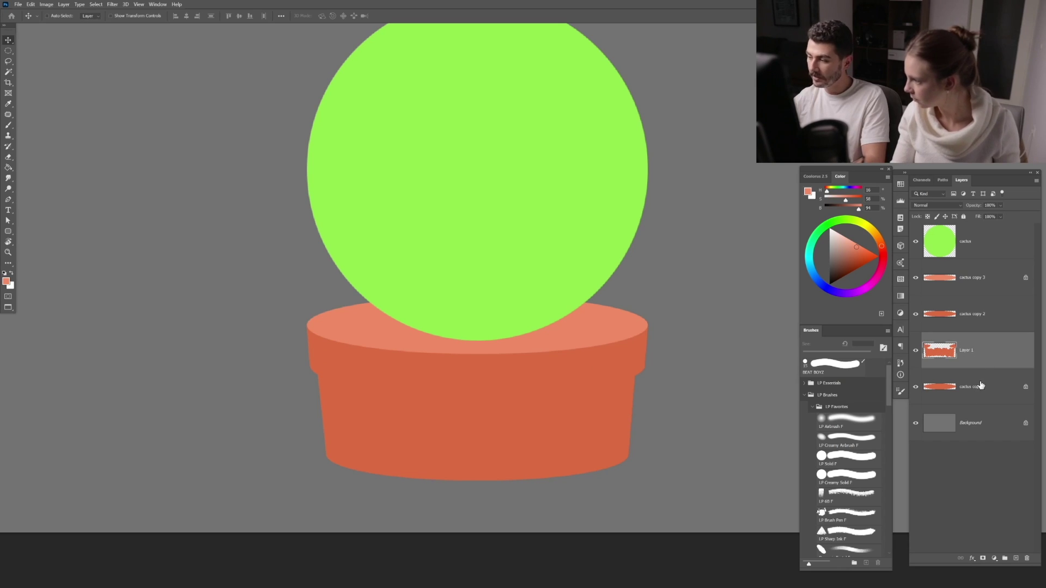
{"action": "key", "text": "ctrl+e"}
Shade the pot body just below the rim with a darker red-orange using the LP Airbrush F brush
{"action": "key", "text": "b"}
{"action": "scroll", "coordinate": [721, 493], "scroll_direction": "down", "scroll_amount": 1}
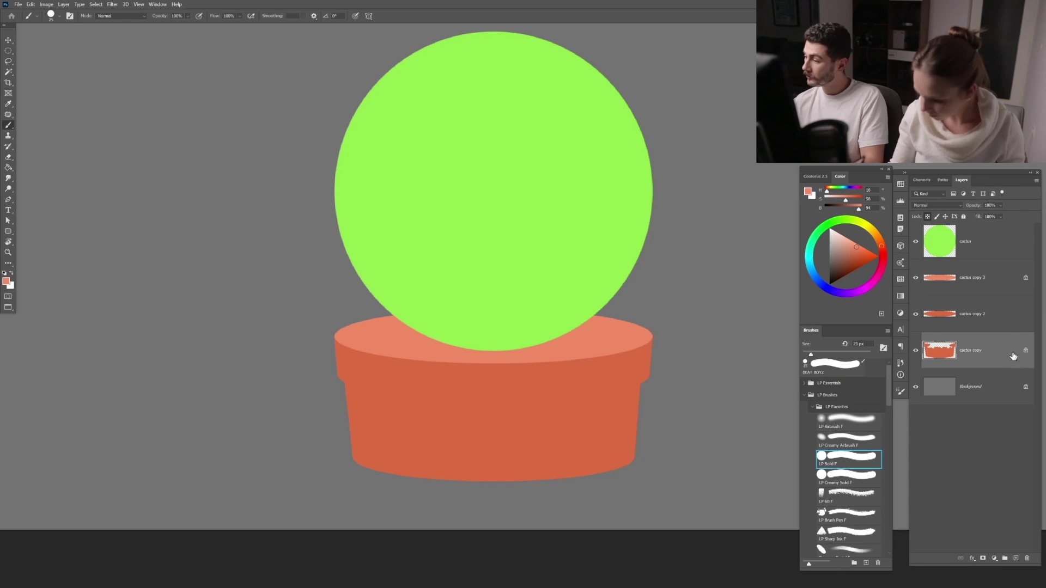
{"action": "key", "text": "alt"}
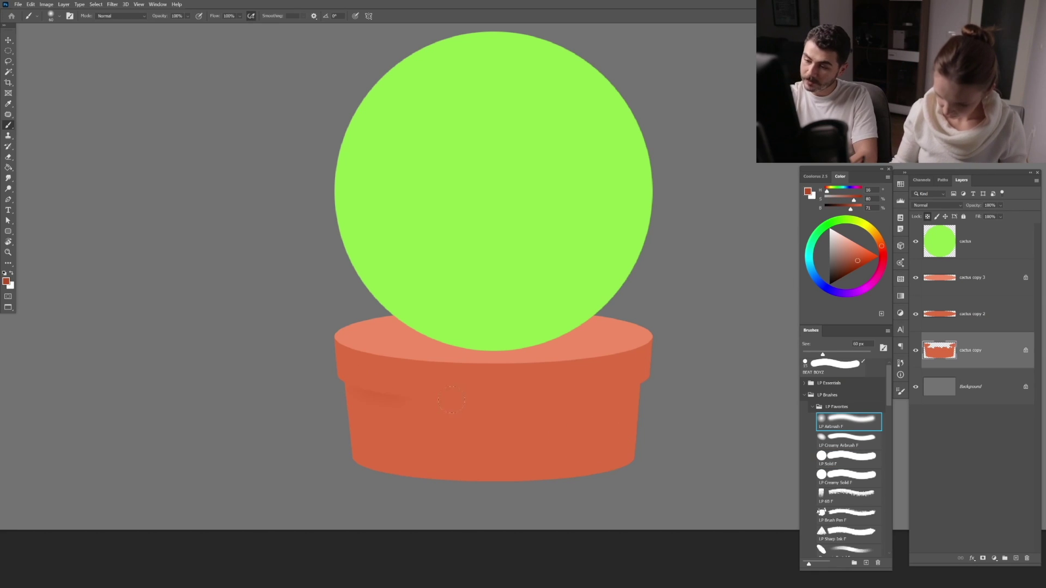
{"action": "mouse_move", "coordinate": [365, 391]}
{"action": "left_mouse_down"}
{"action": "mouse_move", "coordinate": [460, 401]}
{"action": "mouse_move", "coordinate": [334, 376]}
{"action": "mouse_move", "coordinate": [473, 407]}
{"action": "mouse_move", "coordinate": [347, 382]}
{"action": "mouse_move", "coordinate": [517, 402]}
{"action": "mouse_move", "coordinate": [458, 386]}
{"action": "left_mouse_up"}
{"action": "key", "text": "]"}
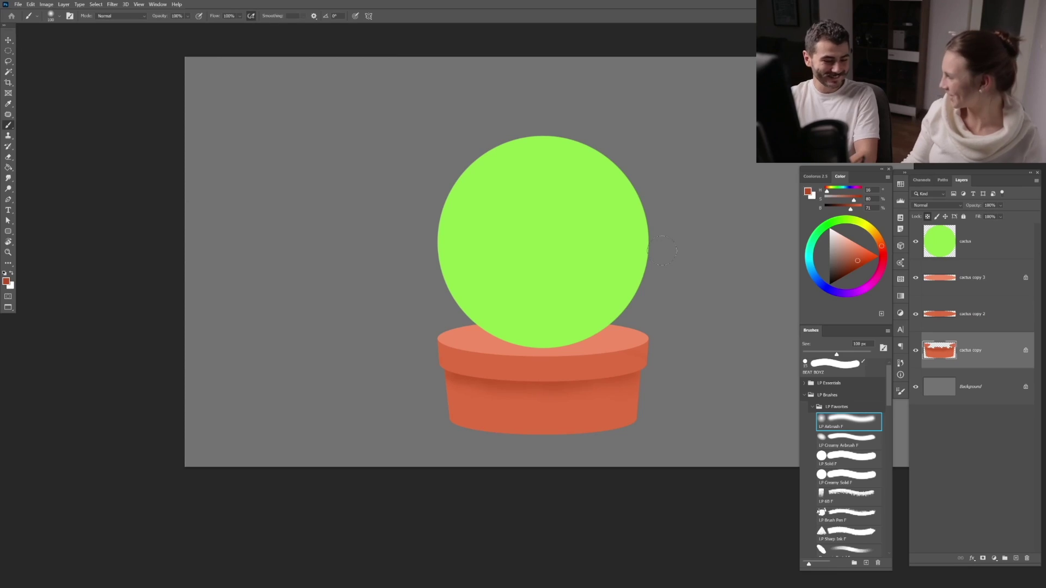
Duplicate the light top ellipse layer, lock the copy's transparent pixels and fill it with dark reddish brown
{"action": "left_click", "coordinate": [911, 275]}
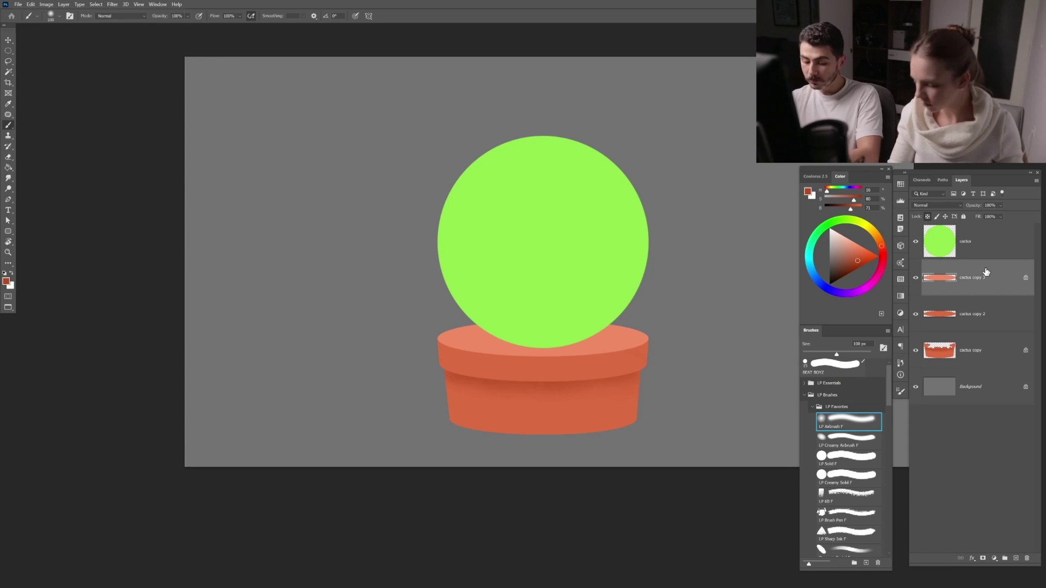
{"action": "key", "text": "ctrl+j"}
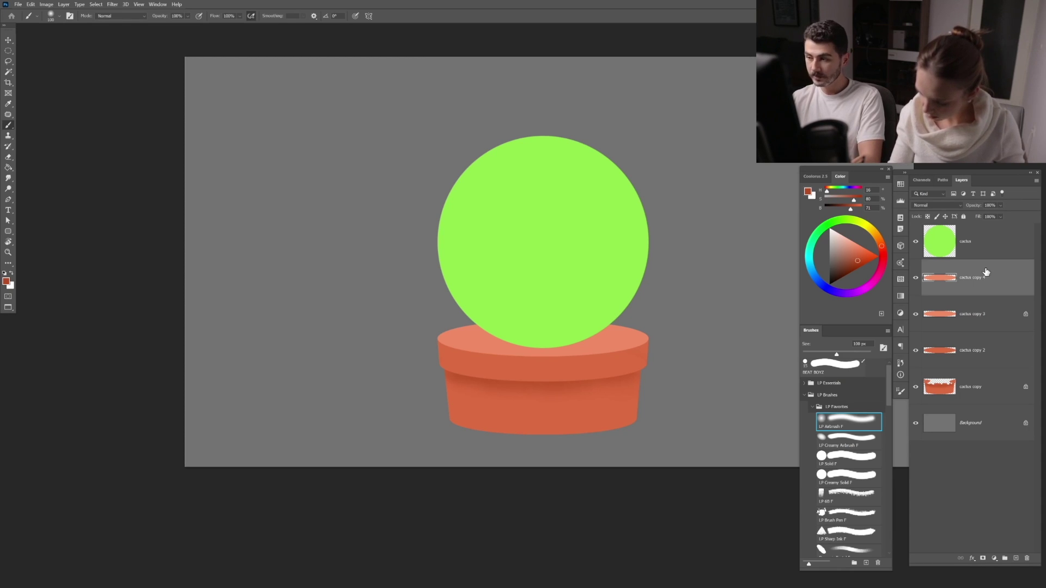
{"action": "left_click_drag", "start_coordinate": [855, 260], "coordinate": [846, 260]}
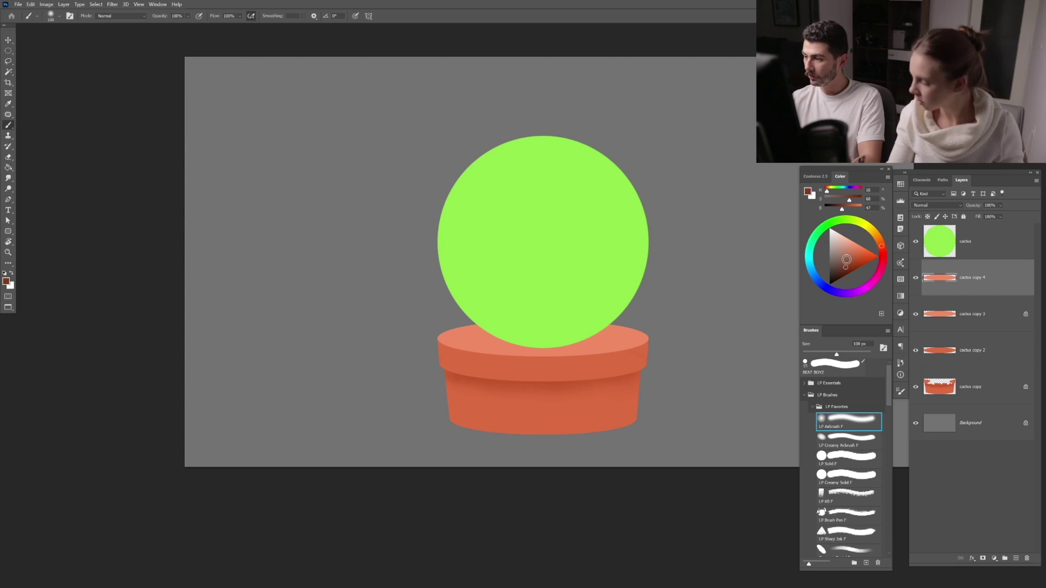
{"action": "left_click", "coordinate": [927, 217]}
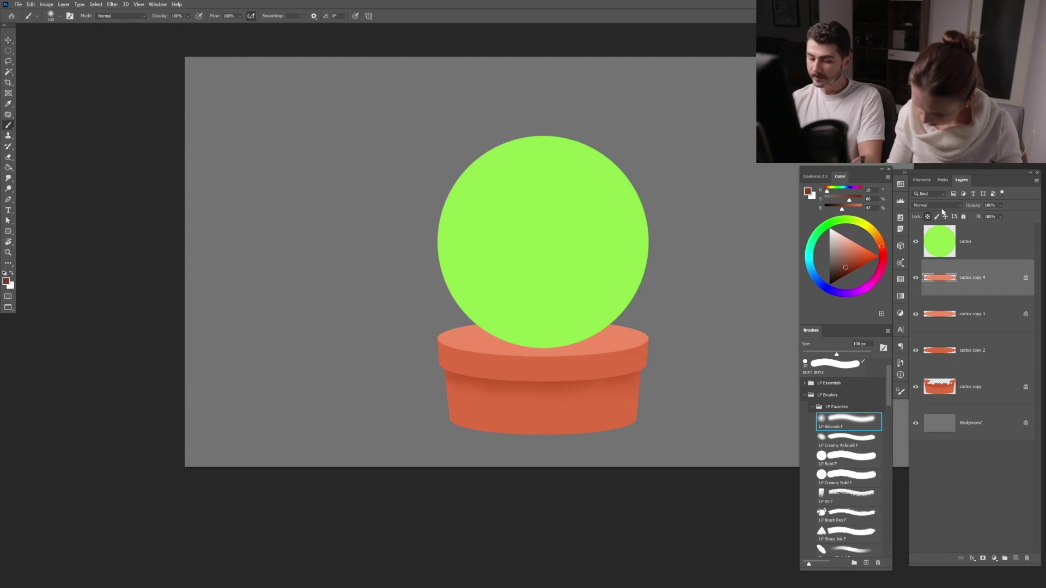
{"action": "key", "text": "alt+BackSpace"}
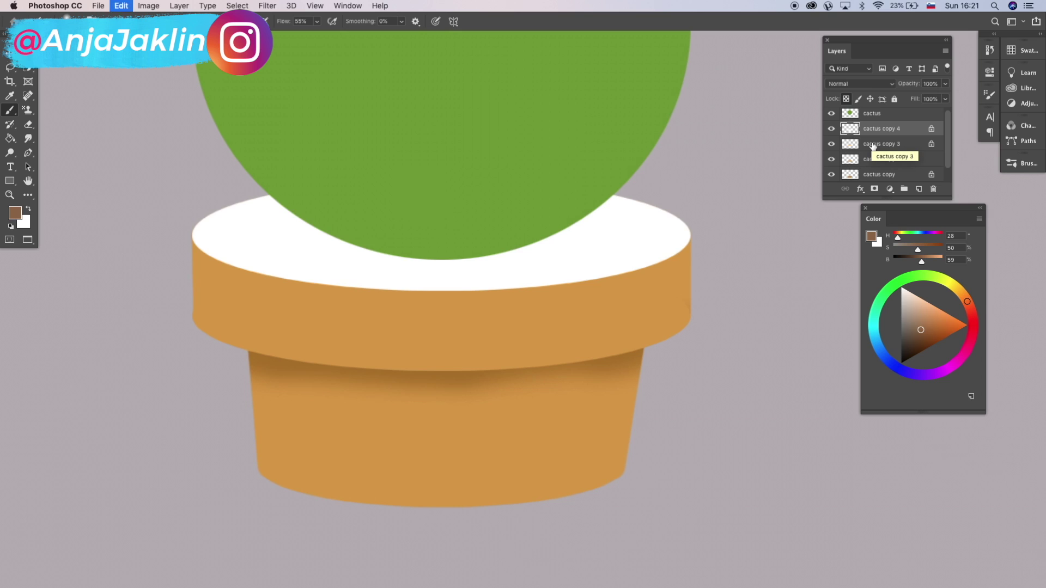
{"action": "key", "text": "alt+BackSpace"}
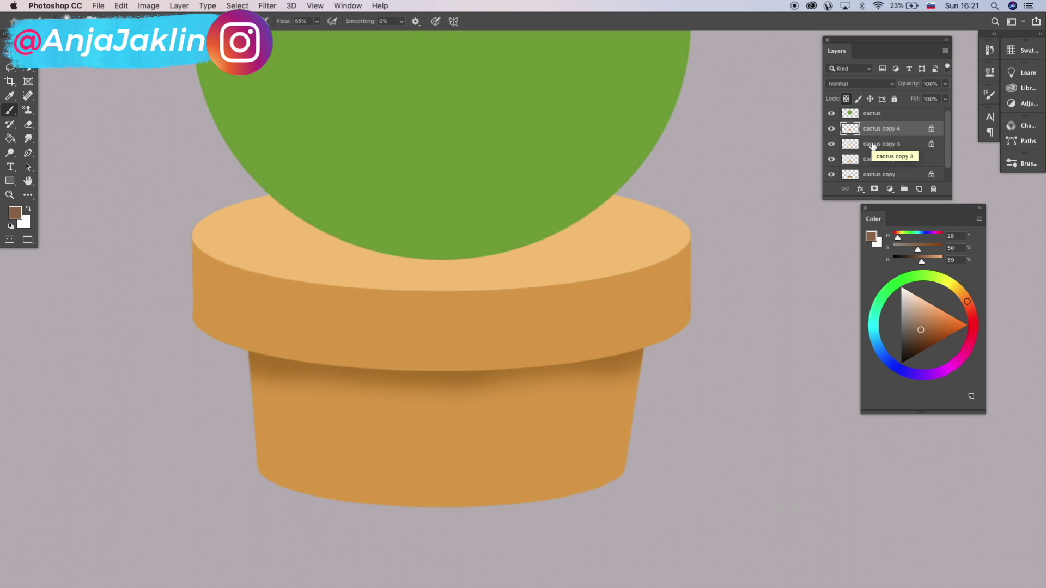
{"action": "key", "text": "alt+BackSpace"}
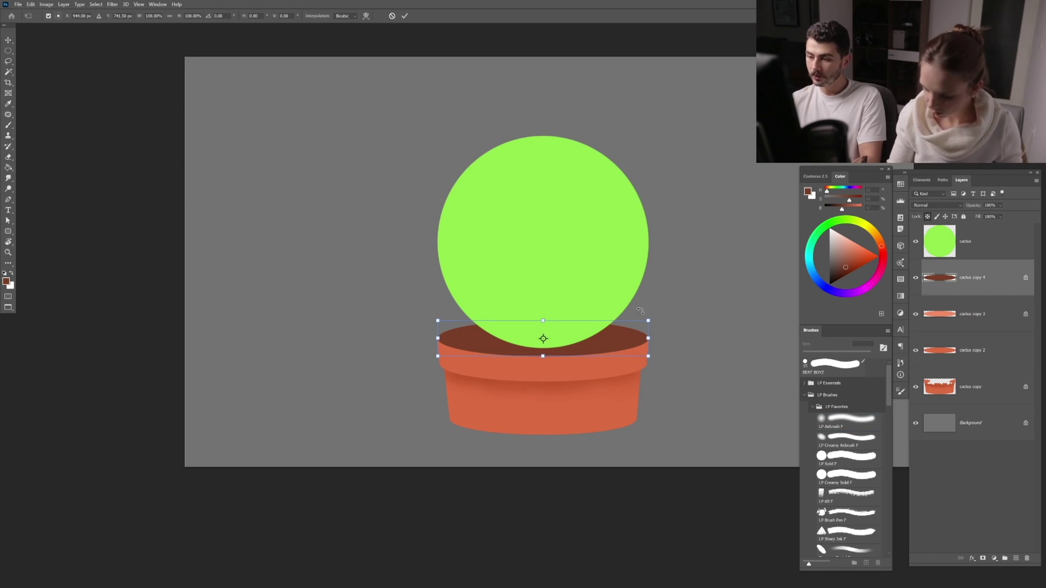
Scale the dark brown ellipse slightly smaller about its centre, leaving a thin light lip around the pot's opening
{"action": "left_click_drag", "start_coordinate": [647, 320], "coordinate": [639, 323]}
{"action": "key", "text": "Return"}
{"action": "key", "text": "b"}
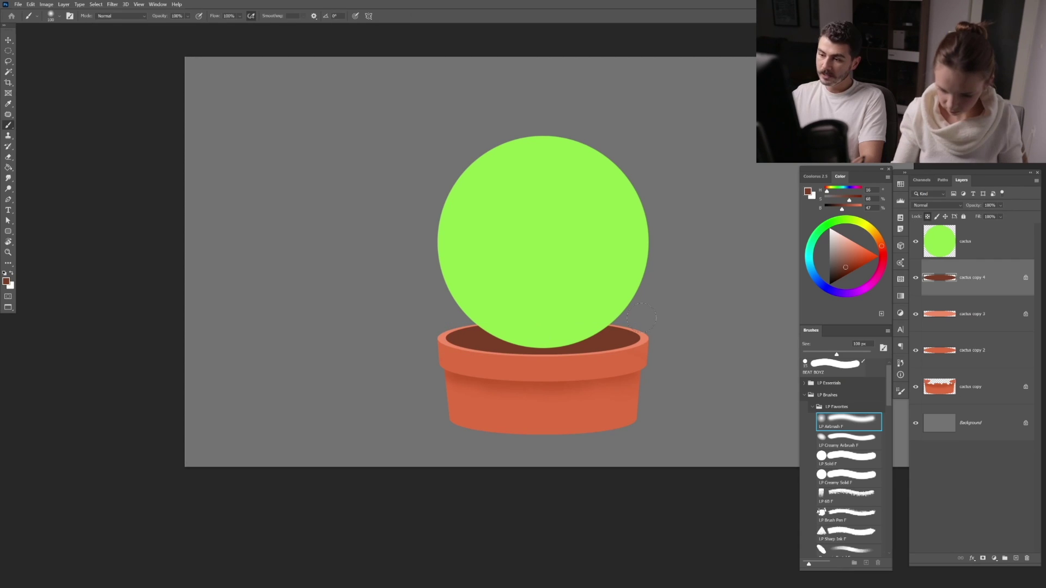
{"action": "left_click_drag", "start_coordinate": [652, 207], "coordinate": [631, 251]}
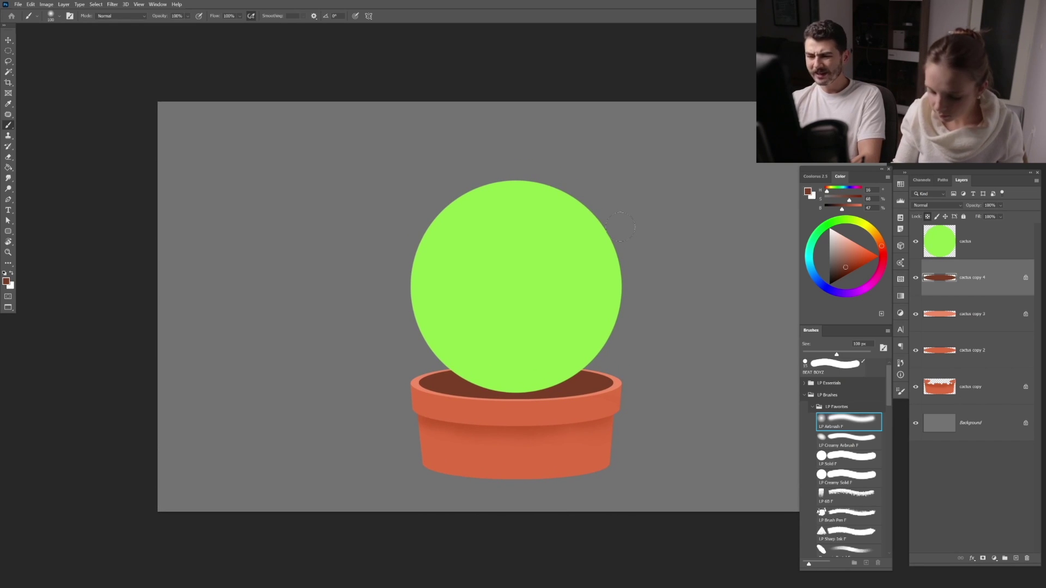
Warp the green cactus circle by pushing its bottom edge upward to flatten the base
{"action": "key", "text": "v"}
{"action": "left_click_drag", "start_coordinate": [538, 300], "coordinate": [542, 341]}
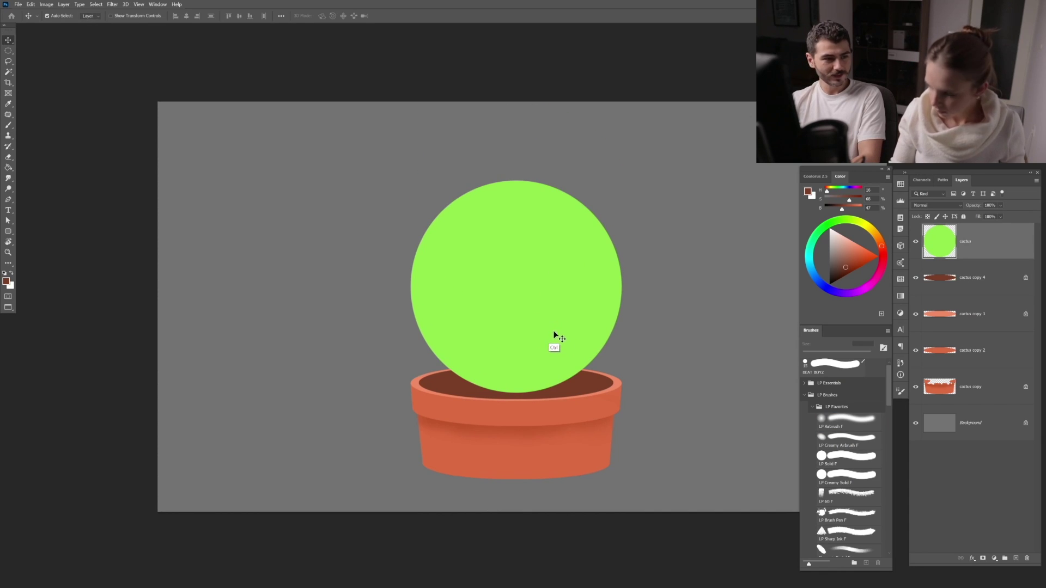
{"action": "mouse_move", "coordinate": [576, 284]}
{"action": "left_mouse_down"}
{"action": "mouse_move", "coordinate": [573, 301]}
{"action": "mouse_move", "coordinate": [569, 292]}
{"action": "left_mouse_up"}
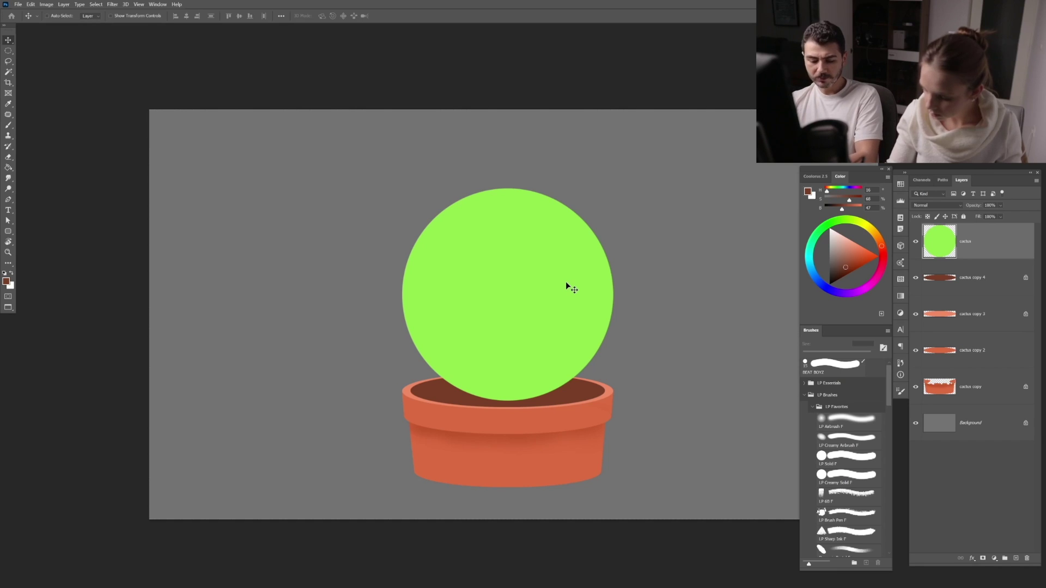
{"action": "key", "text": "ctrl"}
{"action": "key", "text": "ctrl+t"}
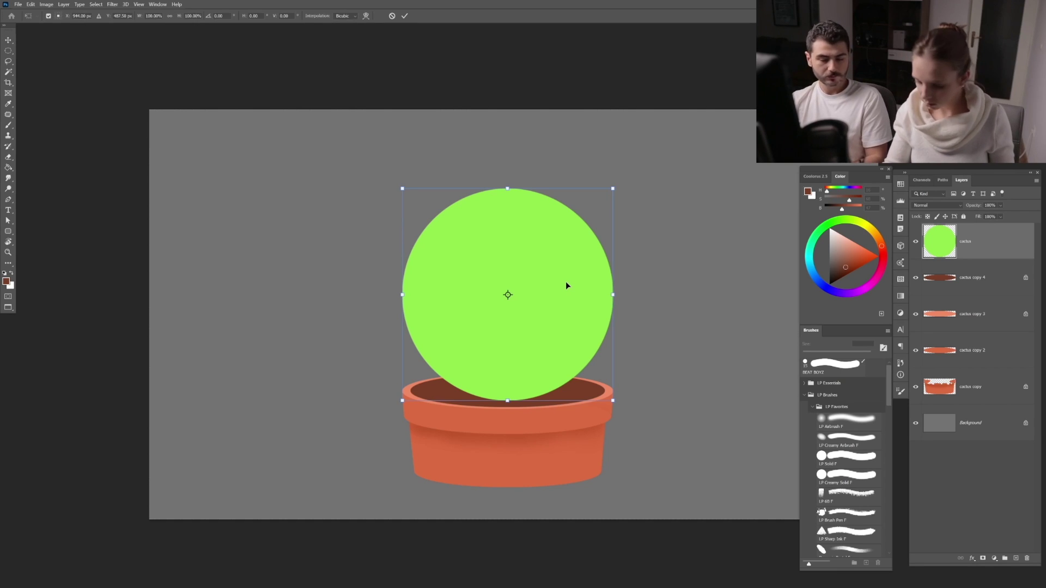
{"action": "right_click", "coordinate": [566, 283]}
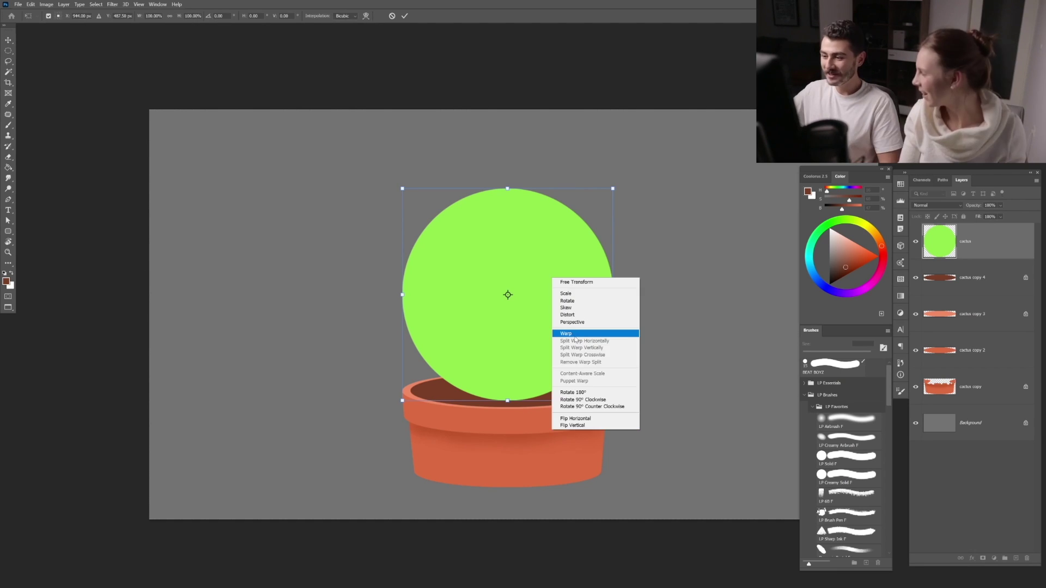
{"action": "left_click", "coordinate": [576, 335]}
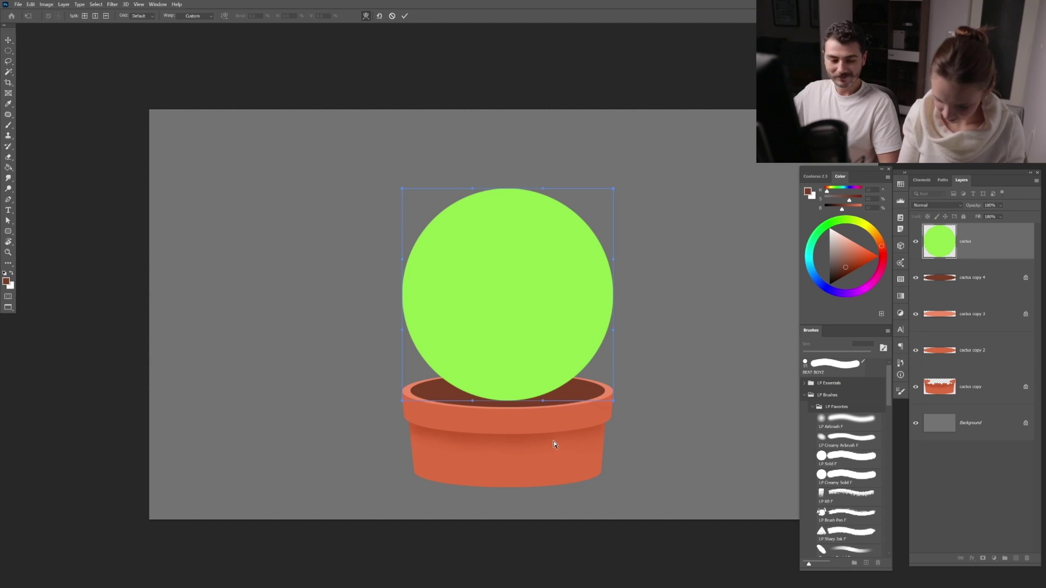
{"action": "left_click_drag", "start_coordinate": [511, 401], "coordinate": [517, 364]}
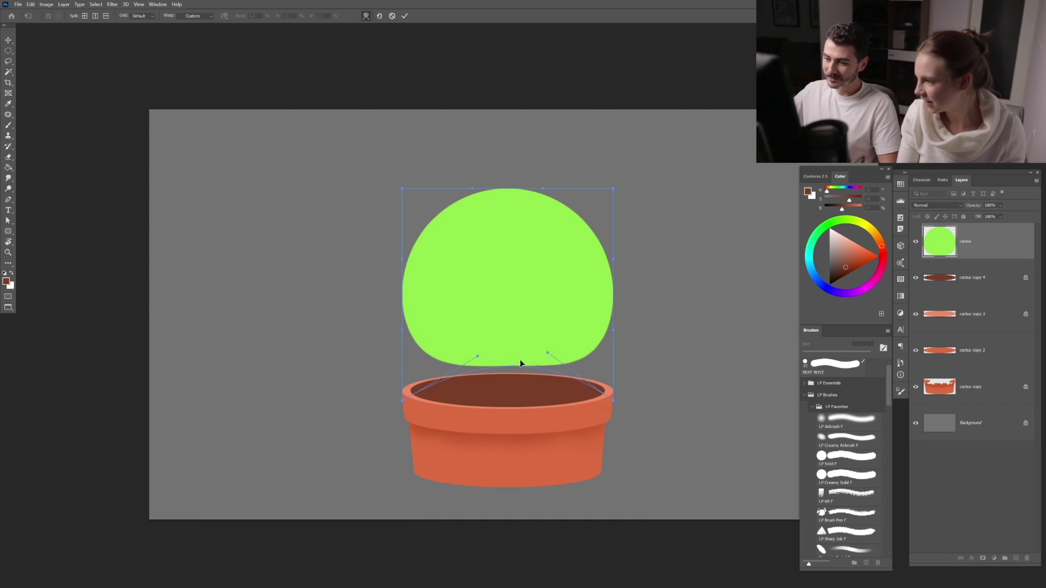
Warp the cactus's lower sides and corners inward, apply the warp, and move the shape down into the pot's opening
{"action": "left_click_drag", "start_coordinate": [580, 361], "coordinate": [593, 323]}
{"action": "mouse_move", "coordinate": [494, 355]}
{"action": "left_mouse_down"}
{"action": "mouse_move", "coordinate": [432, 350]}
{"action": "mouse_move", "coordinate": [468, 365]}
{"action": "mouse_move", "coordinate": [514, 359]}
{"action": "left_mouse_up"}
{"action": "left_click_drag", "start_coordinate": [580, 354], "coordinate": [579, 351]}
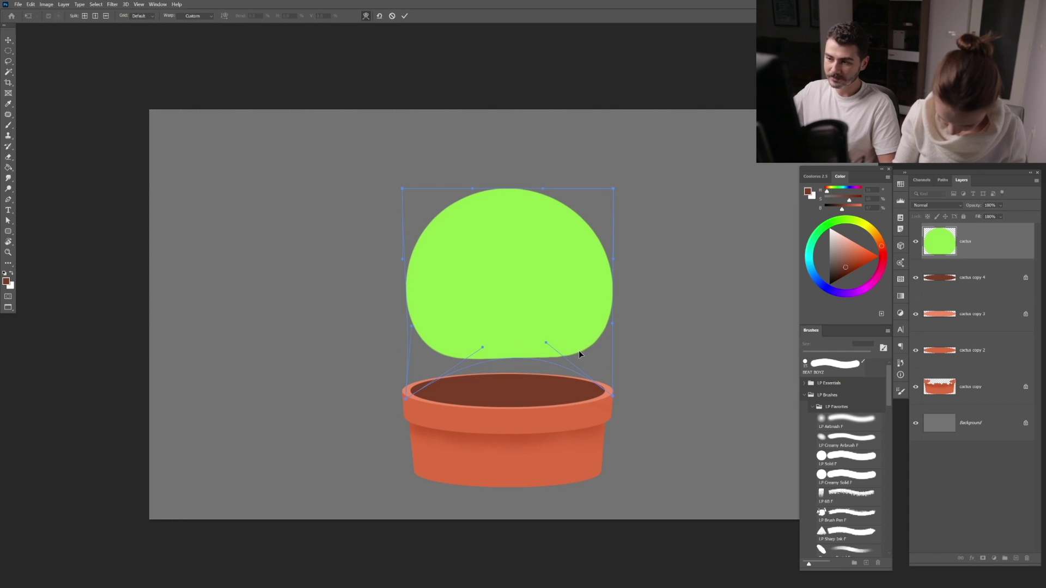
{"action": "left_click_drag", "start_coordinate": [437, 361], "coordinate": [420, 346]}
{"action": "left_click_drag", "start_coordinate": [612, 322], "coordinate": [599, 310]}
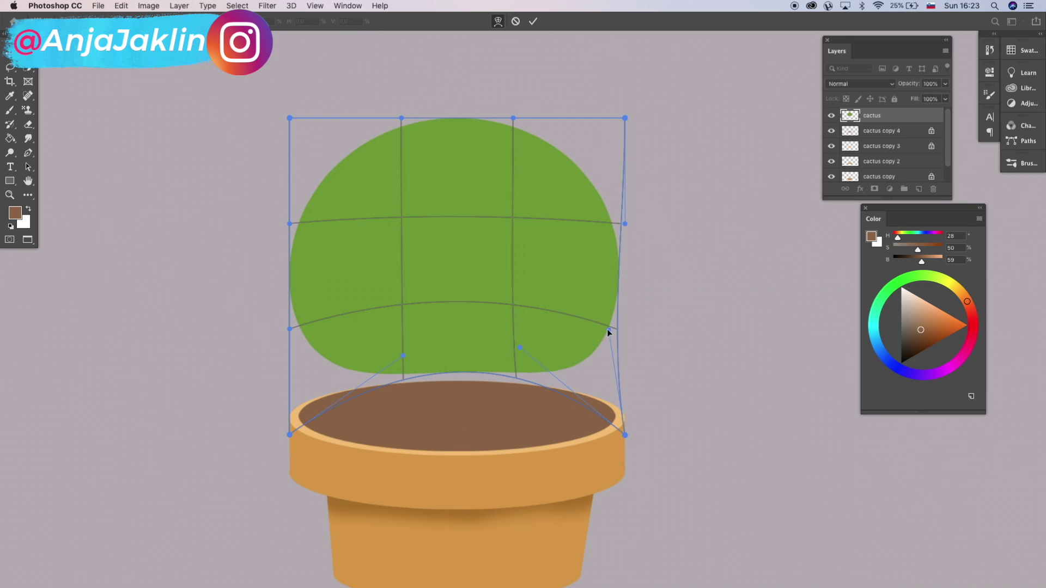
{"action": "left_click_drag", "start_coordinate": [607, 329], "coordinate": [592, 328]}
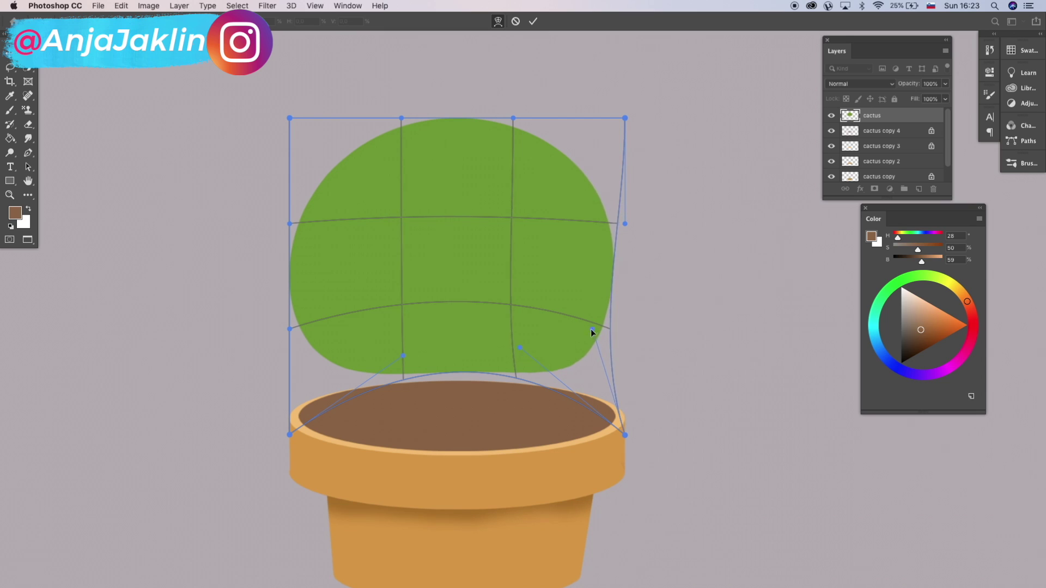
{"action": "left_click_drag", "start_coordinate": [289, 330], "coordinate": [316, 324]}
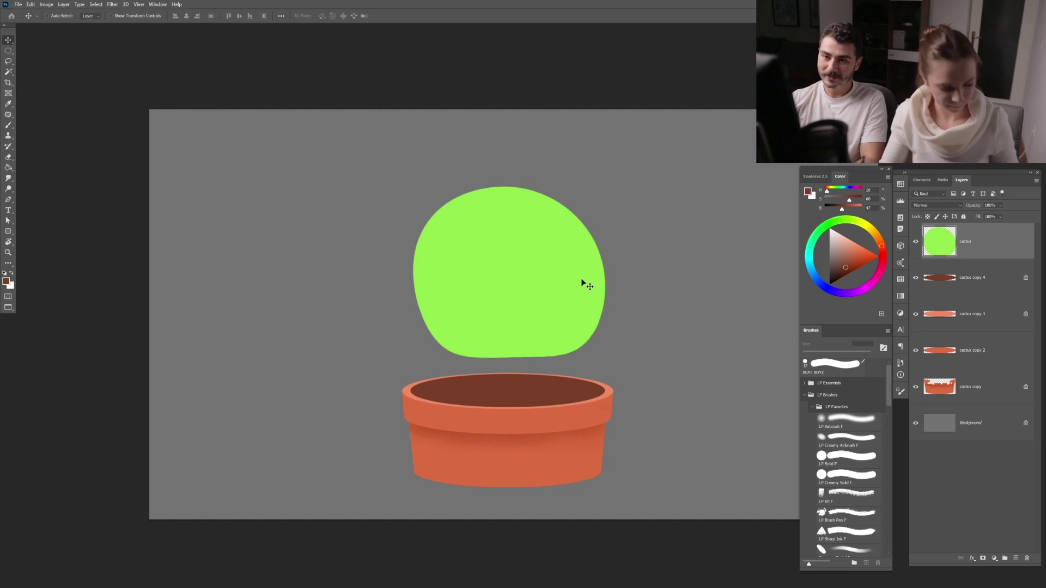
{"action": "key", "text": "v"}
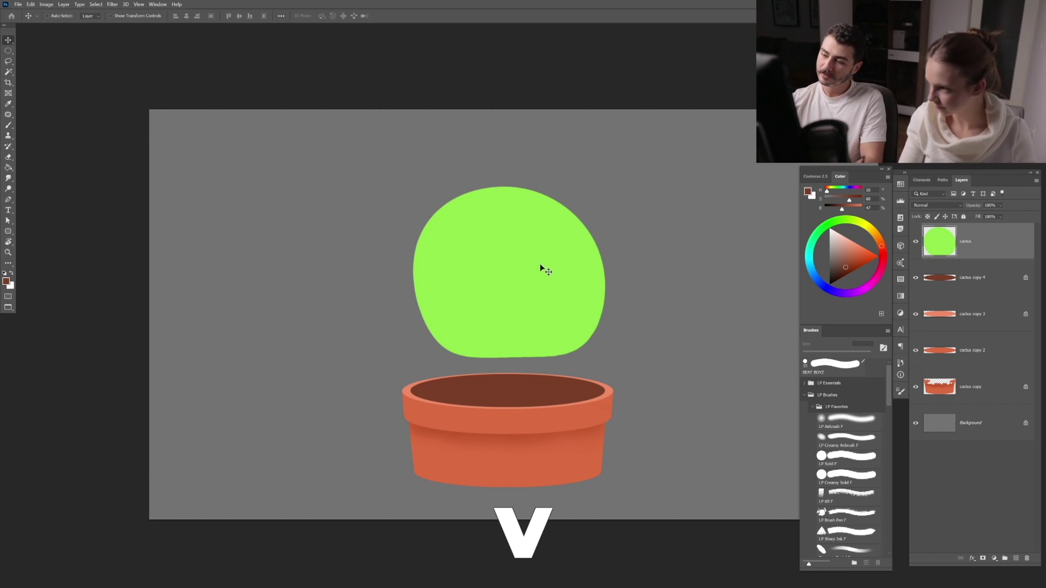
{"action": "left_click_drag", "start_coordinate": [539, 251], "coordinate": [535, 295]}
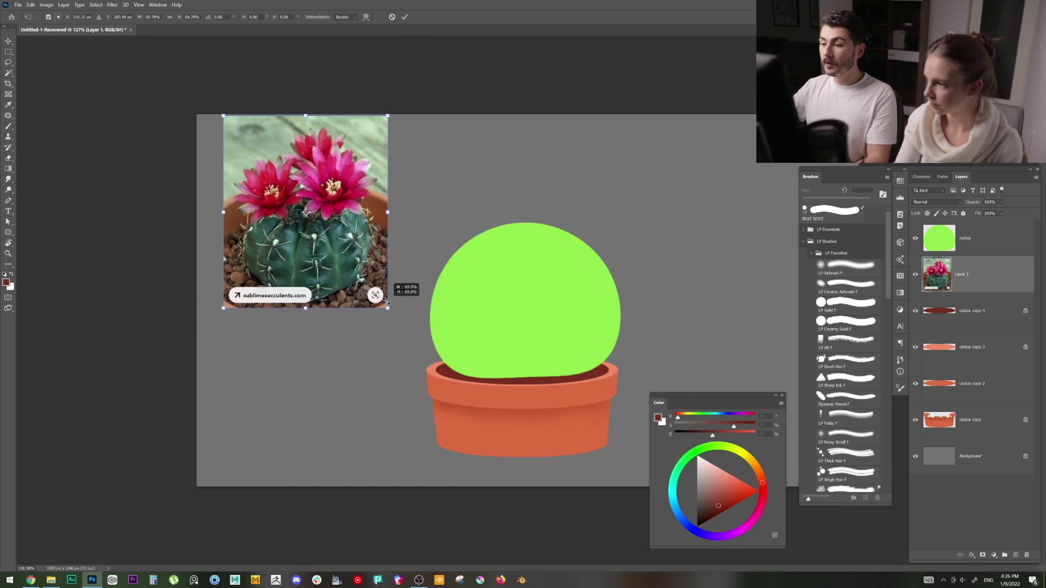
Scale down the cactus reference photo and place it in the upper-left corner of the canvas
{"action": "left_click_drag", "start_coordinate": [340, 196], "coordinate": [331, 211]}
{"action": "left_click_drag", "start_coordinate": [374, 320], "coordinate": [368, 312]}
{"action": "key", "text": "Return"}
{"action": "key", "text": "ctrl+t"}
{"action": "left_click_drag", "start_coordinate": [368, 311], "coordinate": [351, 293]}
{"action": "key", "text": "Return"}
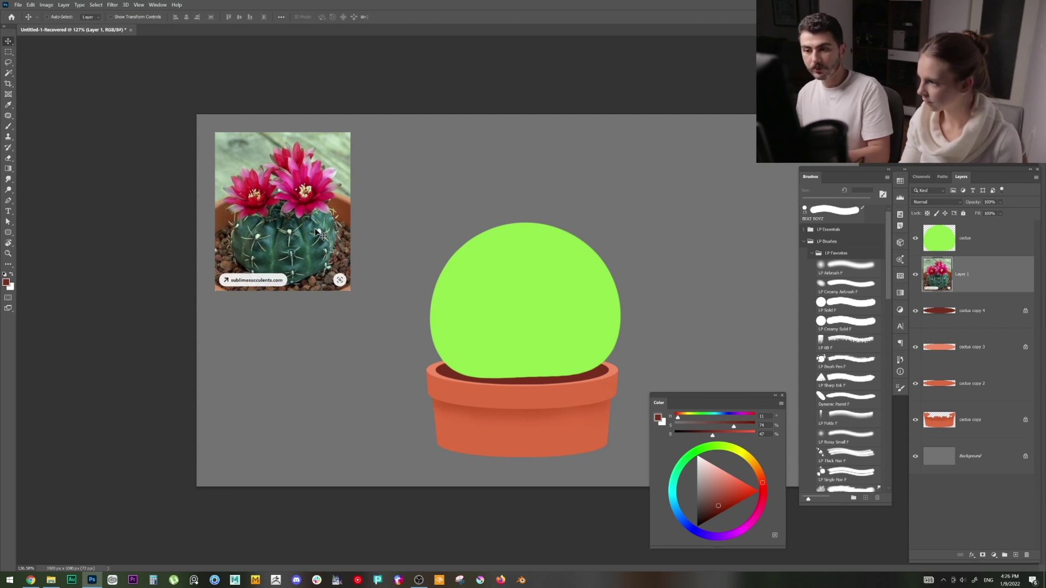
Lock the transparent pixels of the cactus layer and pick a darker green as the painting colour
{"action": "left_click", "coordinate": [973, 234]}
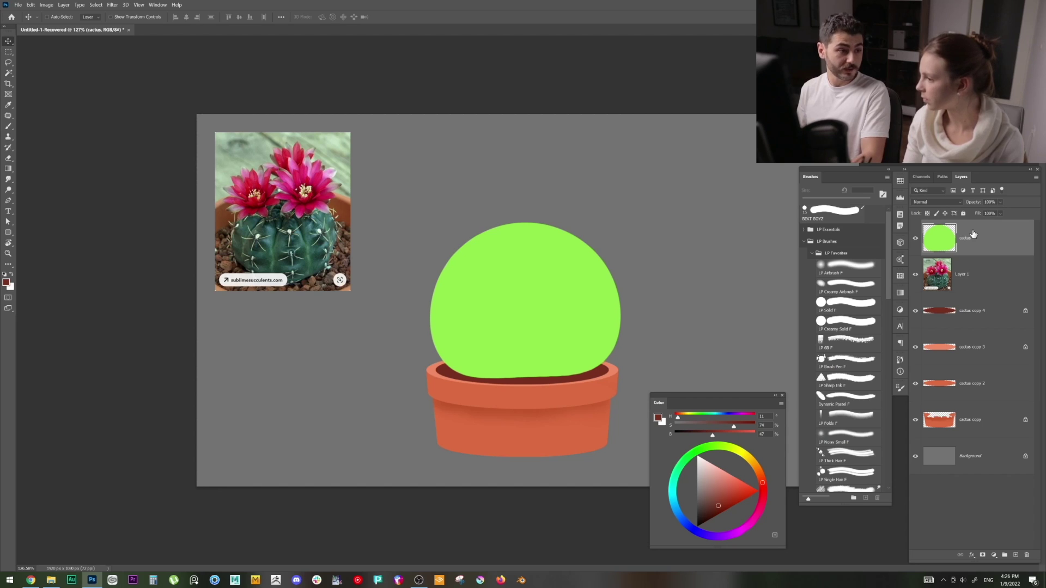
{"action": "left_click", "coordinate": [927, 213]}
{"action": "left_click_drag", "start_coordinate": [708, 396], "coordinate": [721, 302]}
{"action": "left_click", "coordinate": [847, 382]}
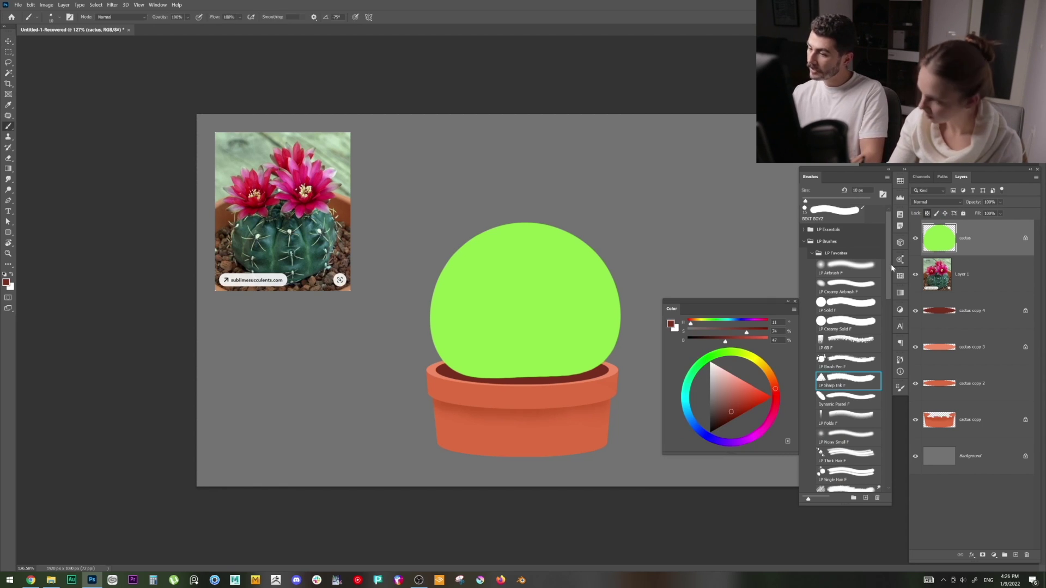
{"action": "left_click", "coordinate": [540, 288], "text": "alt"}
{"action": "left_click", "coordinate": [541, 291], "text": "alt"}
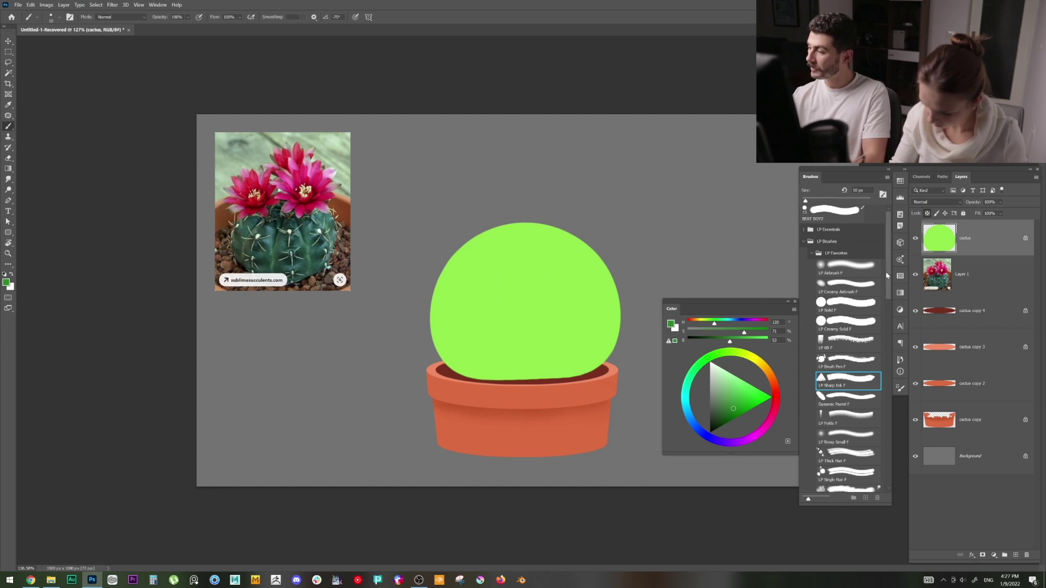
Shade the left side and base of the cactus in darker green with the LP Airbrush F brush at 400 px
{"action": "left_click", "coordinate": [848, 268]}
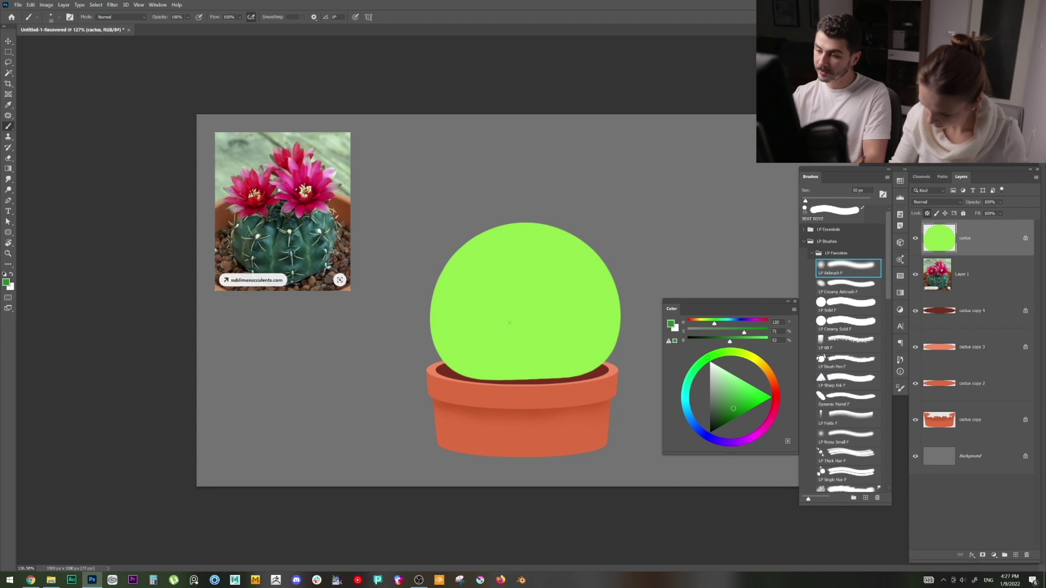
{"action": "key", "text": "bracketright"}
{"action": "key", "text": "bracketright"}
{"action": "key", "text": "bracketright"}
{"action": "key", "text": "bracketright"}
{"action": "key", "text": "bracketright"}
{"action": "key", "text": "bracketright"}
{"action": "key", "text": "bracketright"}
{"action": "key", "text": "bracketright"}
{"action": "key", "text": "bracketright"}
{"action": "key", "text": "bracketright"}
{"action": "key", "text": "bracketright"}
{"action": "key", "text": "bracketright"}
{"action": "key", "text": "bracketright"}
{"action": "key", "text": "bracketright"}
{"action": "key", "text": "bracketright"}
{"action": "key", "text": "bracketright"}
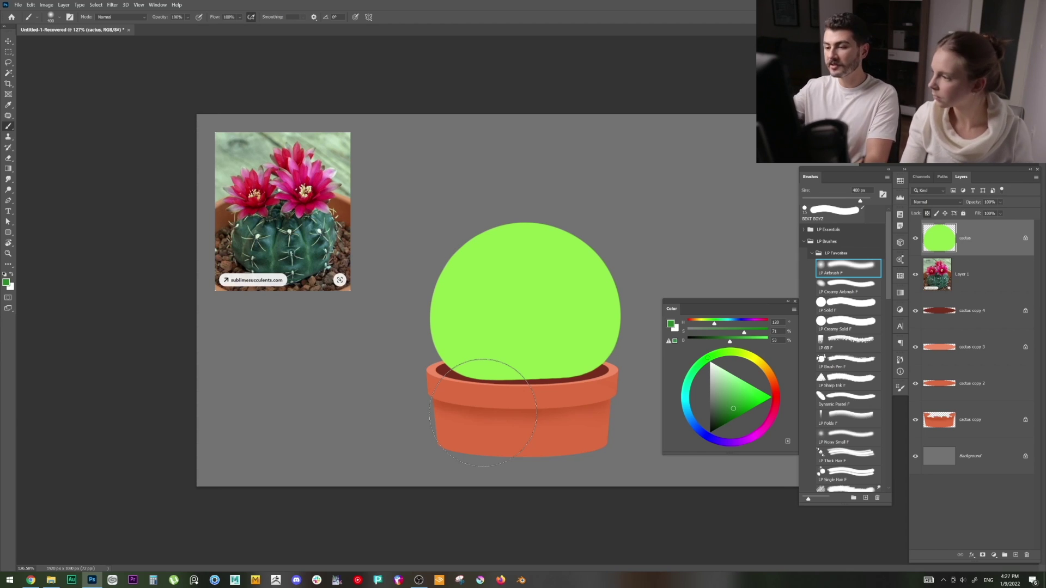
{"action": "mouse_move", "coordinate": [430, 240]}
{"action": "left_mouse_down"}
{"action": "mouse_move", "coordinate": [458, 354]}
{"action": "mouse_move", "coordinate": [521, 313]}
{"action": "mouse_move", "coordinate": [444, 364]}
{"action": "mouse_move", "coordinate": [626, 382]}
{"action": "mouse_move", "coordinate": [632, 343]}
{"action": "left_mouse_up"}
{"action": "left_click_drag", "start_coordinate": [526, 378], "coordinate": [647, 327]}
{"action": "left_click_drag", "start_coordinate": [458, 229], "coordinate": [447, 321]}
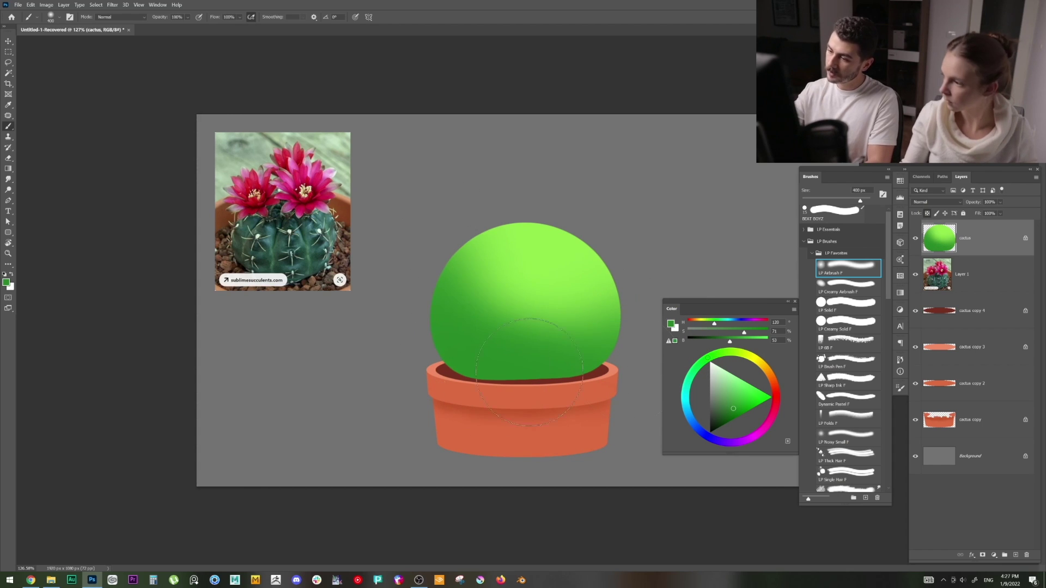
{"action": "mouse_move", "coordinate": [456, 215]}
{"action": "left_mouse_down"}
{"action": "mouse_move", "coordinate": [422, 337]}
{"action": "mouse_move", "coordinate": [480, 267]}
{"action": "mouse_move", "coordinate": [538, 351]}
{"action": "mouse_move", "coordinate": [508, 270]}
{"action": "mouse_move", "coordinate": [540, 339]}
{"action": "mouse_move", "coordinate": [627, 320]}
{"action": "mouse_move", "coordinate": [487, 333]}
{"action": "mouse_move", "coordinate": [535, 321]}
{"action": "left_mouse_up"}
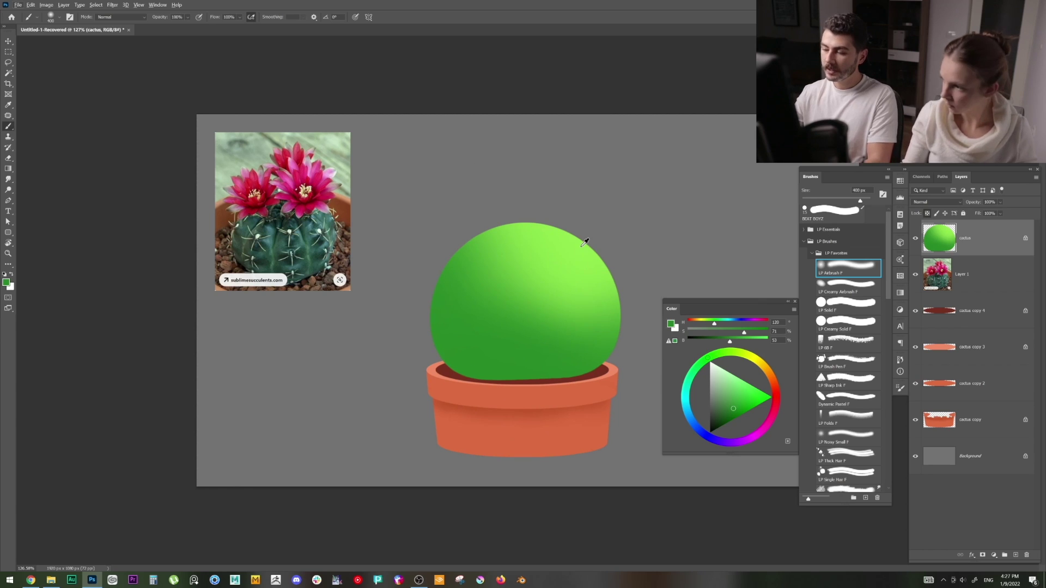
Blend the cactus's light and dark areas with greens sampled from its surface, using the soft airbrush
{"action": "left_click", "coordinate": [575, 274], "text": "alt"}
{"action": "key", "text": "]"}
{"action": "key", "text": "]"}
{"action": "key", "text": "]"}
{"action": "left_click", "coordinate": [582, 251], "text": "alt"}
{"action": "left_click", "coordinate": [542, 272]}
{"action": "left_click", "coordinate": [543, 274]}
{"action": "left_click", "coordinate": [551, 273]}
{"action": "key", "text": "ctrl+z"}
{"action": "key", "text": "ctrl+z"}
{"action": "key", "text": "["}
{"action": "mouse_move", "coordinate": [559, 263]}
{"action": "left_mouse_down"}
{"action": "mouse_move", "coordinate": [517, 295]}
{"action": "mouse_move", "coordinate": [576, 235]}
{"action": "left_mouse_up"}
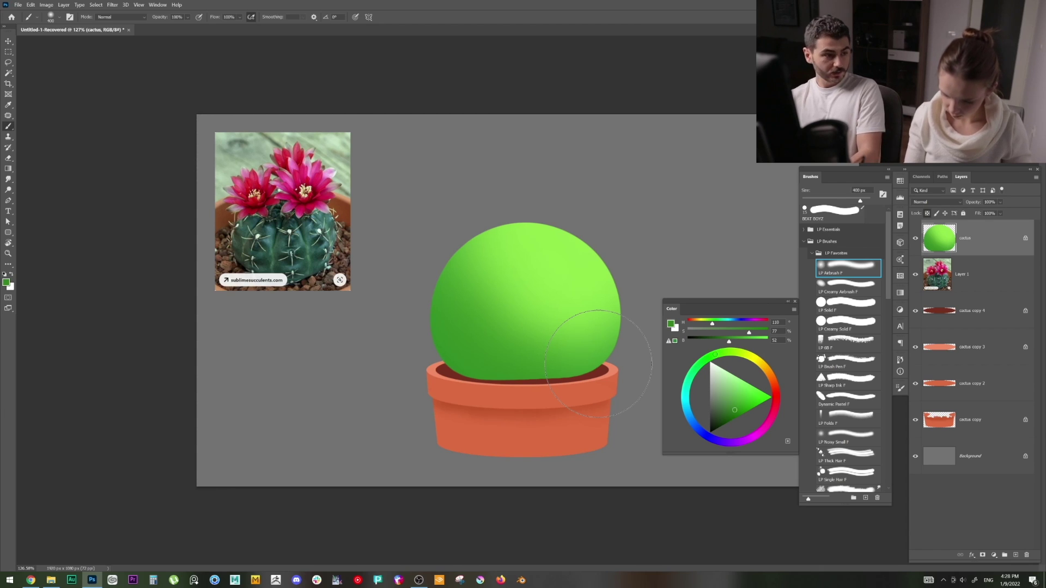
Brighten the upper-right part of the cactus with a sampled light green and a much larger airbrush
{"action": "left_click", "coordinate": [566, 281], "text": "alt"}
{"action": "key", "text": "bracketright"}
{"action": "key", "text": "bracketright"}
{"action": "key", "text": "bracketright"}
{"action": "key", "text": "bracketright"}
{"action": "key", "text": "bracketright"}
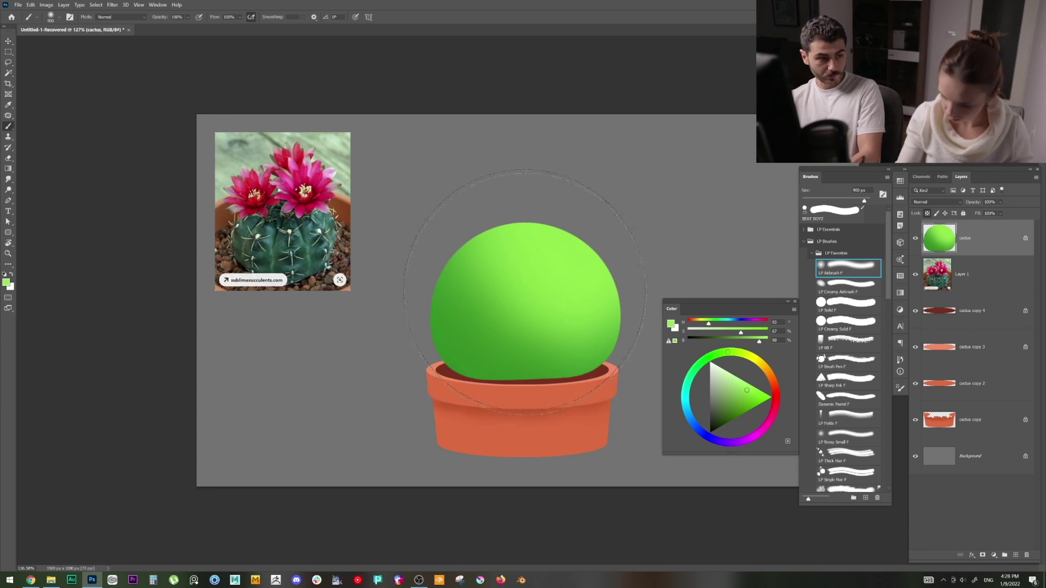
{"action": "mouse_move", "coordinate": [542, 271]}
{"action": "left_mouse_down"}
{"action": "mouse_move", "coordinate": [520, 294]}
{"action": "mouse_move", "coordinate": [553, 288]}
{"action": "left_mouse_up"}
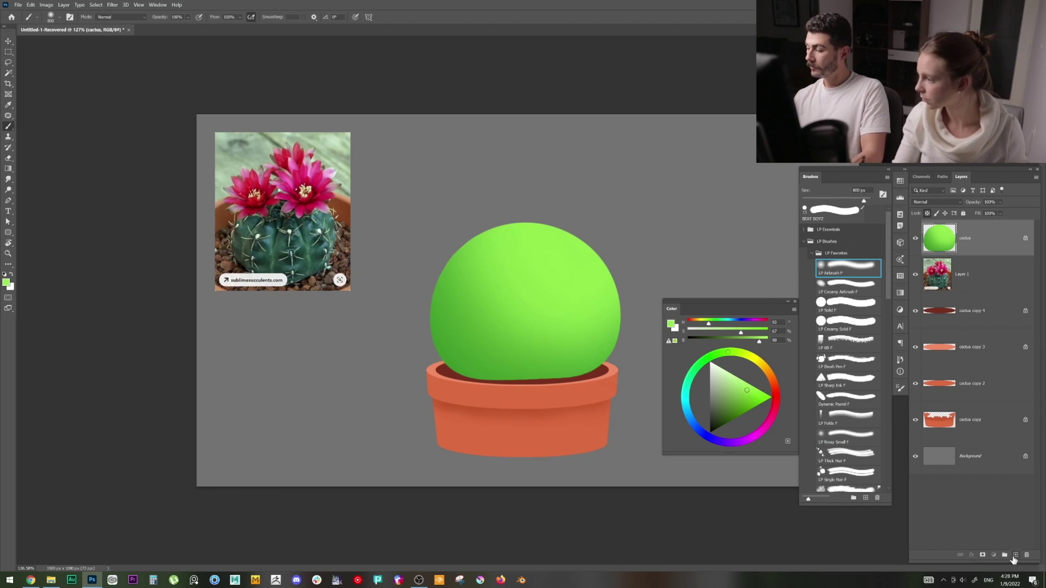
Add a new layer clipped to the cactus layer and name it lines
{"action": "left_click", "coordinate": [1014, 555]}
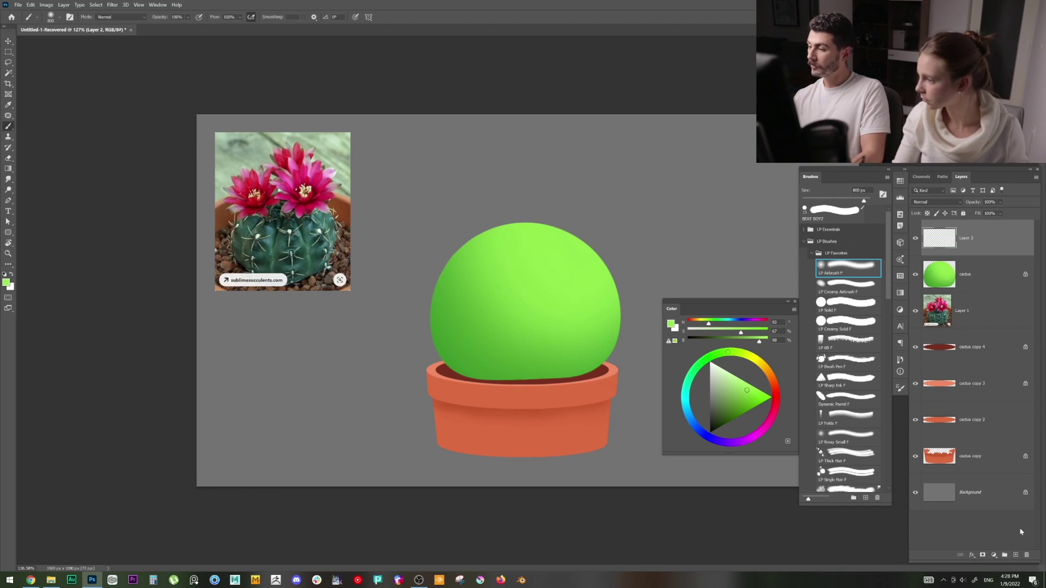
{"action": "left_click", "coordinate": [973, 253], "text": "alt"}
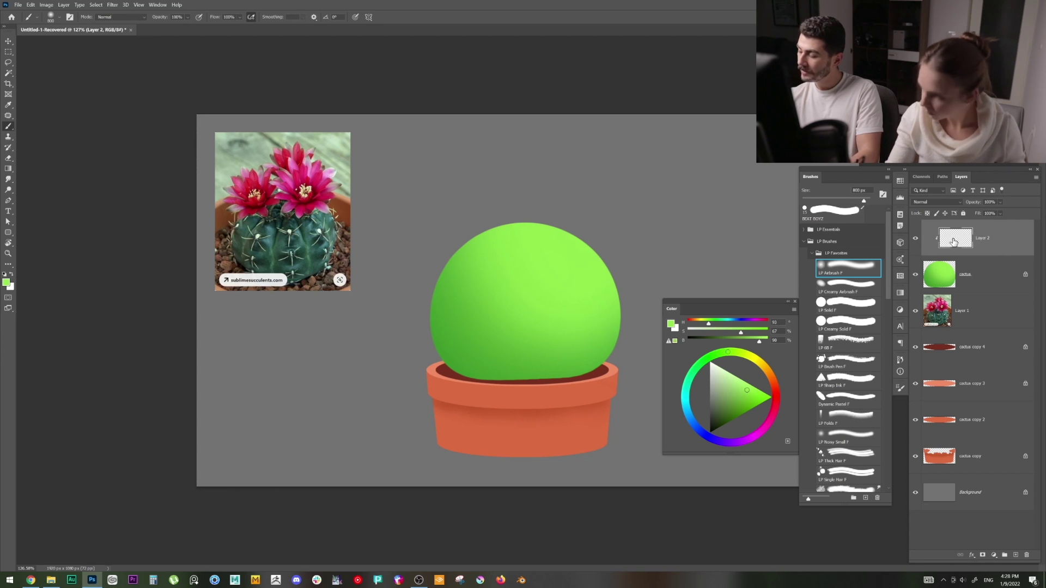
{"action": "double_click", "coordinate": [980, 237]}
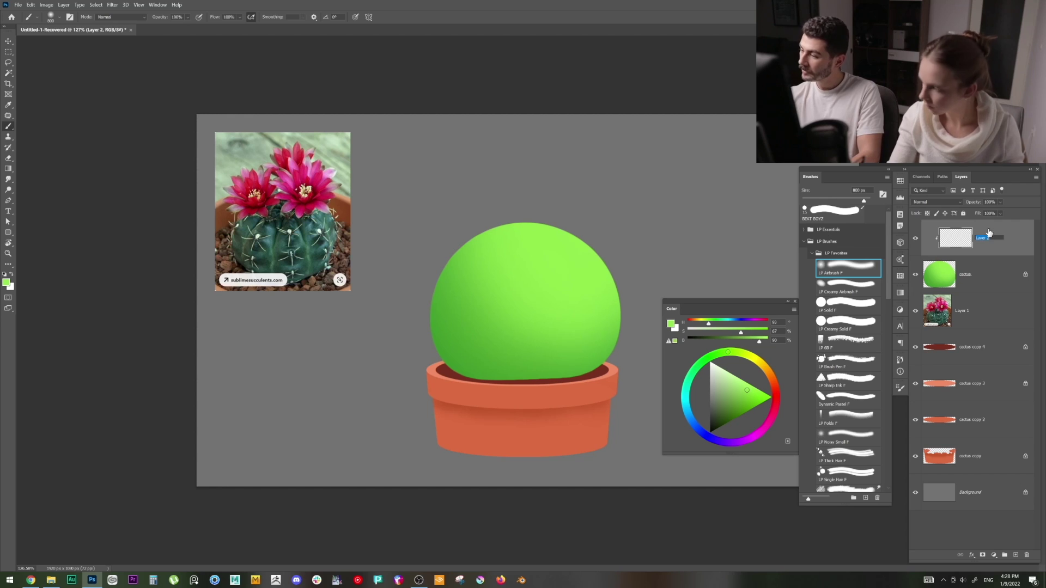
{"action": "type", "text": "lines"}
{"action": "key", "text": "Return"}
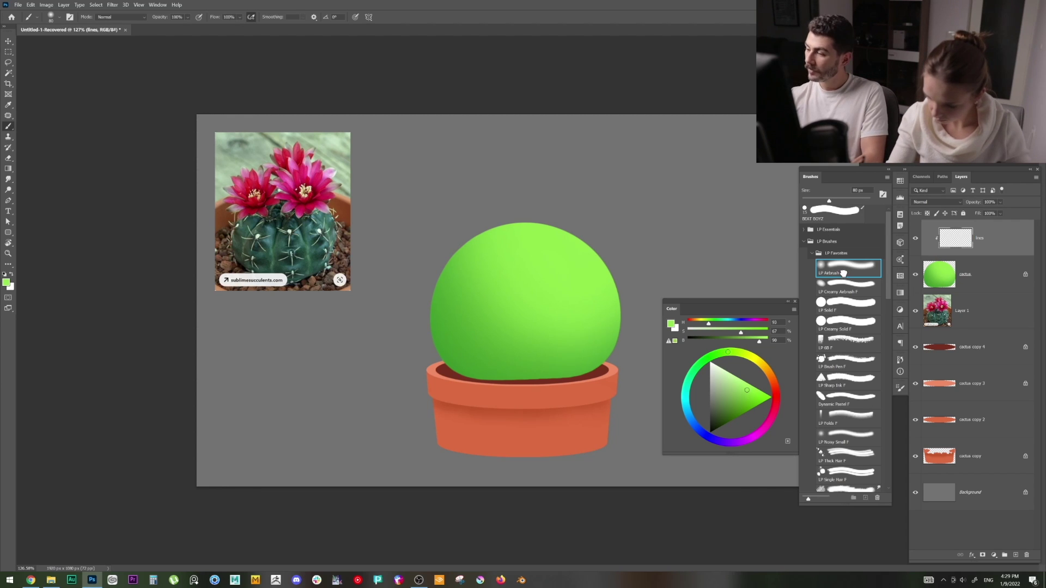
Reduce the airbrush to a thin line size and choose a darker green for the cactus's grooves
{"action": "left_click_drag", "start_coordinate": [824, 199], "coordinate": [822, 200]}
{"action": "left_click_drag", "start_coordinate": [724, 404], "coordinate": [729, 412]}
{"action": "left_click_drag", "start_coordinate": [496, 245], "coordinate": [465, 369]}
{"action": "key", "text": "ctrl+z"}
{"action": "key", "text": "["}
{"action": "key", "text": "["}
{"action": "left_click", "coordinate": [731, 406]}
{"action": "key", "text": "bracketleft"}
{"action": "left_click", "coordinate": [721, 353]}
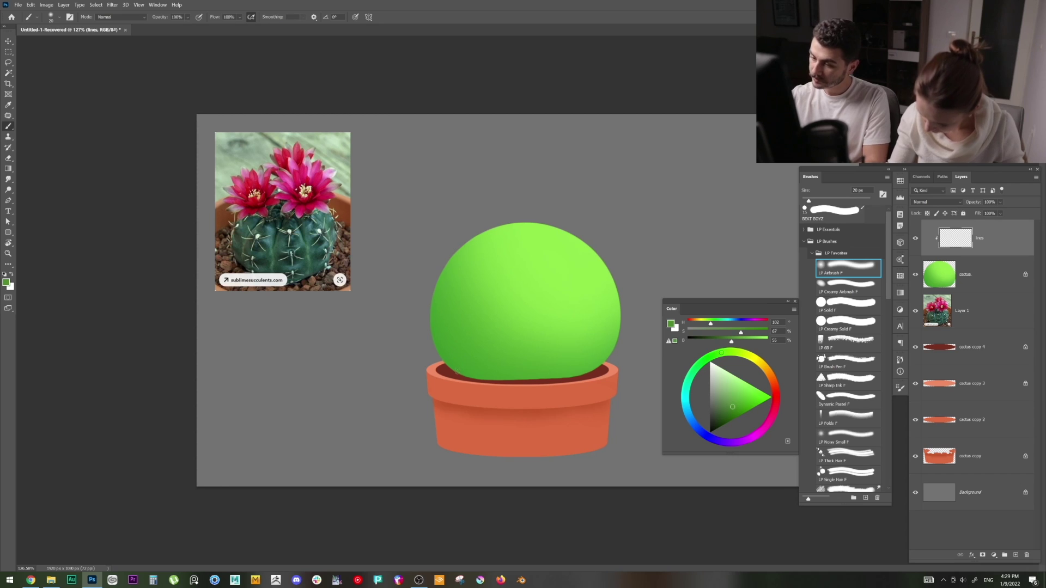
Paint six curved dark green grooves converging from the cactus's base to its top, and softly darken the crown
{"action": "mouse_move", "coordinate": [453, 365]}
{"action": "left_mouse_down"}
{"action": "mouse_move", "coordinate": [448, 302]}
{"action": "mouse_move", "coordinate": [503, 224]}
{"action": "left_mouse_up"}
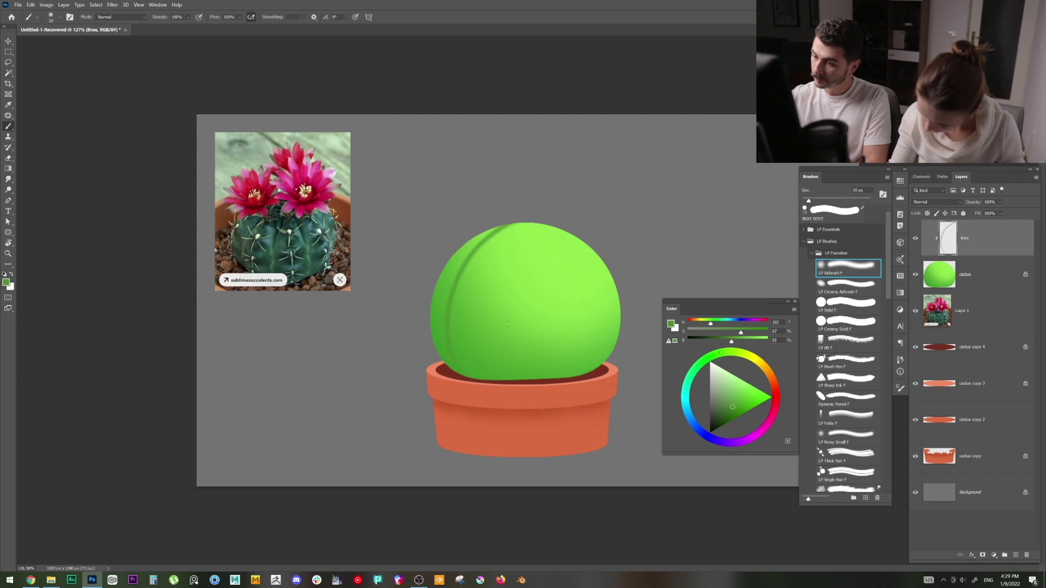
{"action": "mouse_move", "coordinate": [479, 370]}
{"action": "left_mouse_down"}
{"action": "mouse_move", "coordinate": [477, 303]}
{"action": "mouse_move", "coordinate": [512, 225]}
{"action": "left_mouse_up"}
{"action": "left_click_drag", "start_coordinate": [518, 370], "coordinate": [520, 228]}
{"action": "left_click_drag", "start_coordinate": [556, 379], "coordinate": [520, 224]}
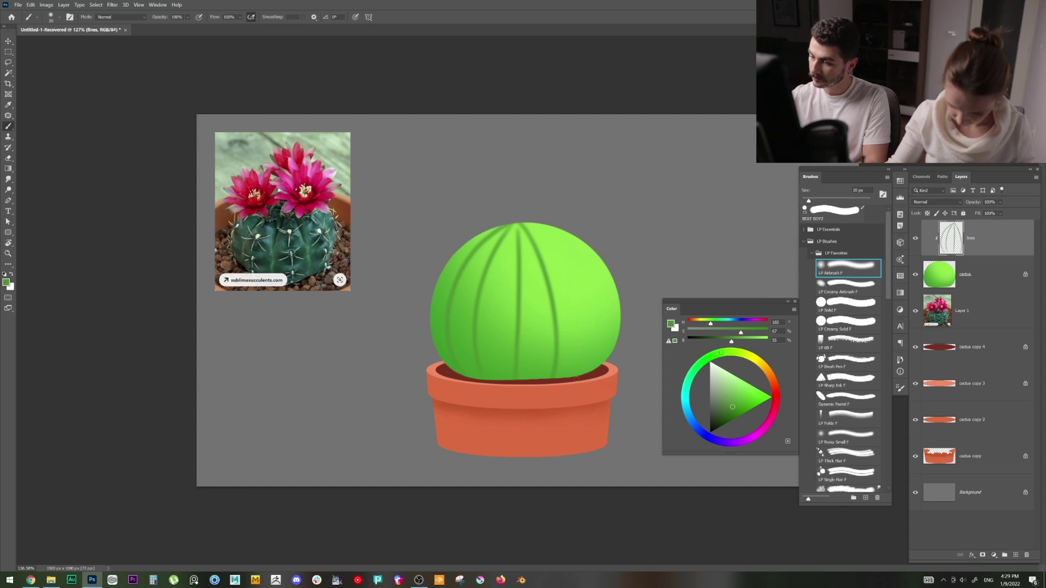
{"action": "mouse_move", "coordinate": [576, 377]}
{"action": "left_mouse_down"}
{"action": "mouse_move", "coordinate": [585, 302]}
{"action": "mouse_move", "coordinate": [509, 217]}
{"action": "left_mouse_up"}
{"action": "mouse_move", "coordinate": [609, 357]}
{"action": "left_mouse_down"}
{"action": "mouse_move", "coordinate": [585, 248]}
{"action": "mouse_move", "coordinate": [544, 225]}
{"action": "left_mouse_up"}
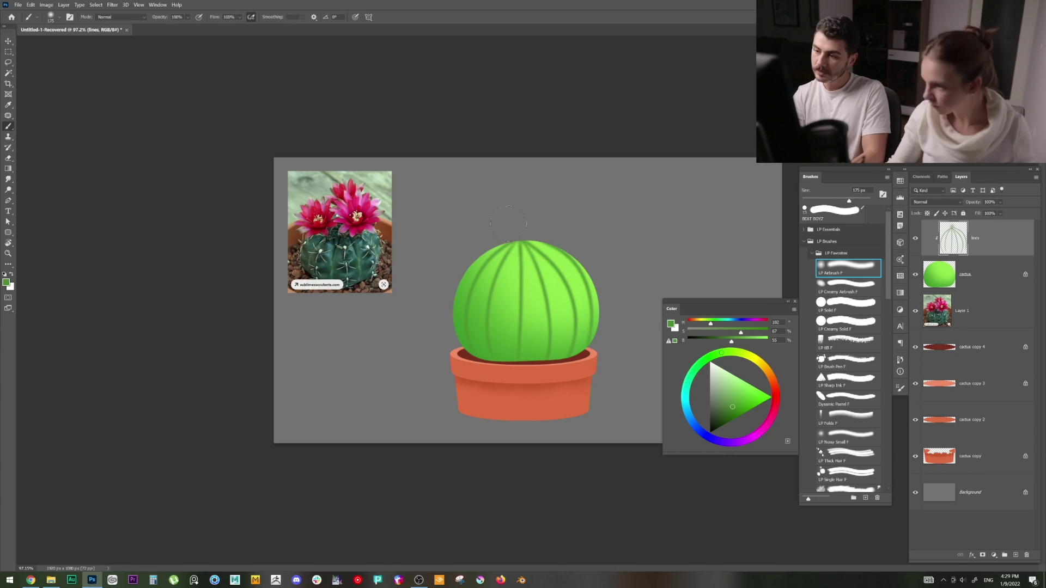
{"action": "left_click_drag", "start_coordinate": [509, 223], "coordinate": [526, 224]}
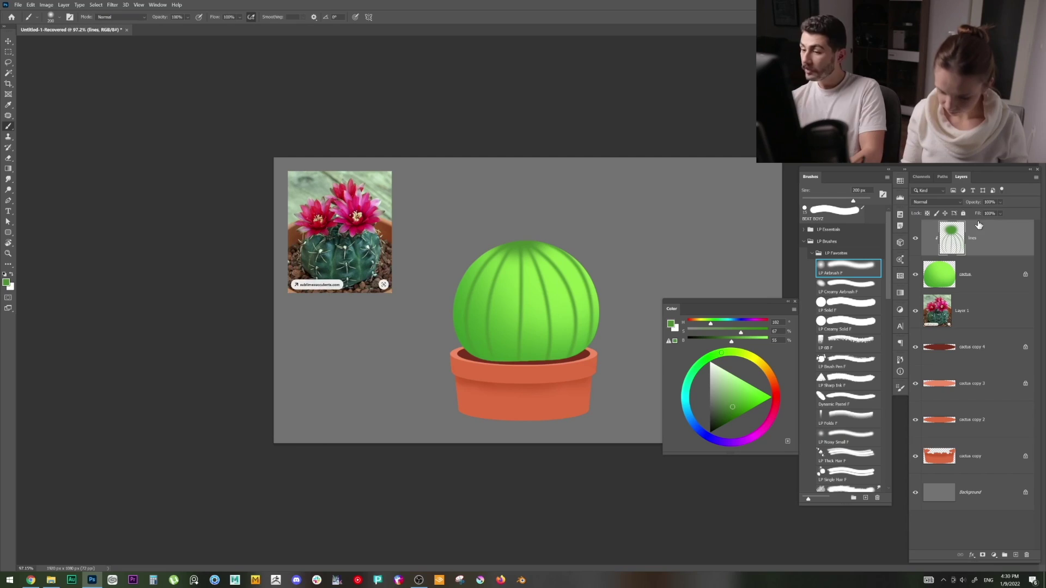
Add a new layer on top and outline a spiky flower shape above the cactus's crown with the Lasso tool
{"action": "left_click", "coordinate": [1015, 554]}
{"action": "key", "text": "z"}
{"action": "left_click_drag", "start_coordinate": [456, 186], "coordinate": [575, 226]}
{"action": "key", "text": "b"}
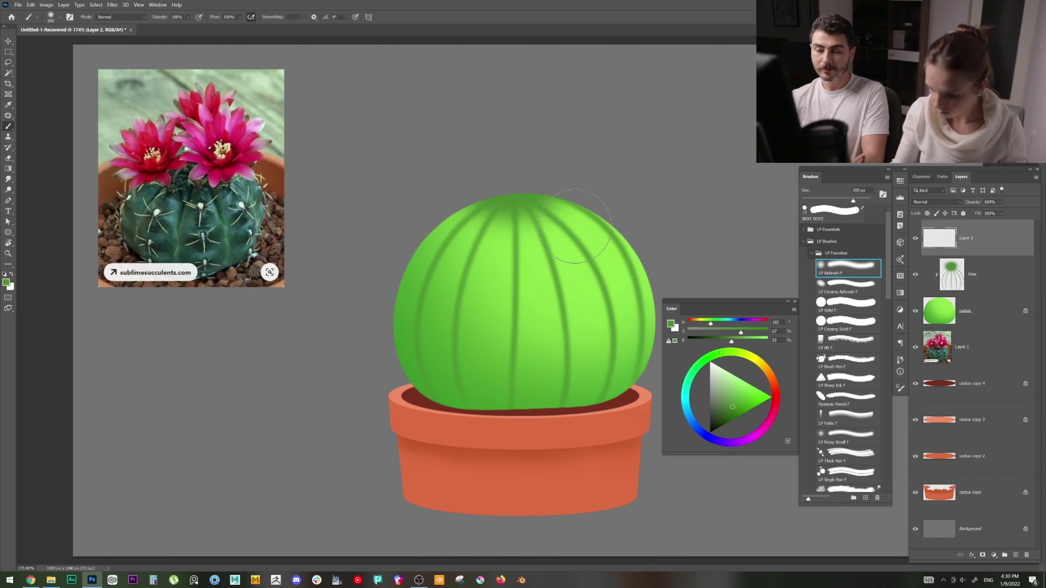
{"action": "key", "text": "l"}
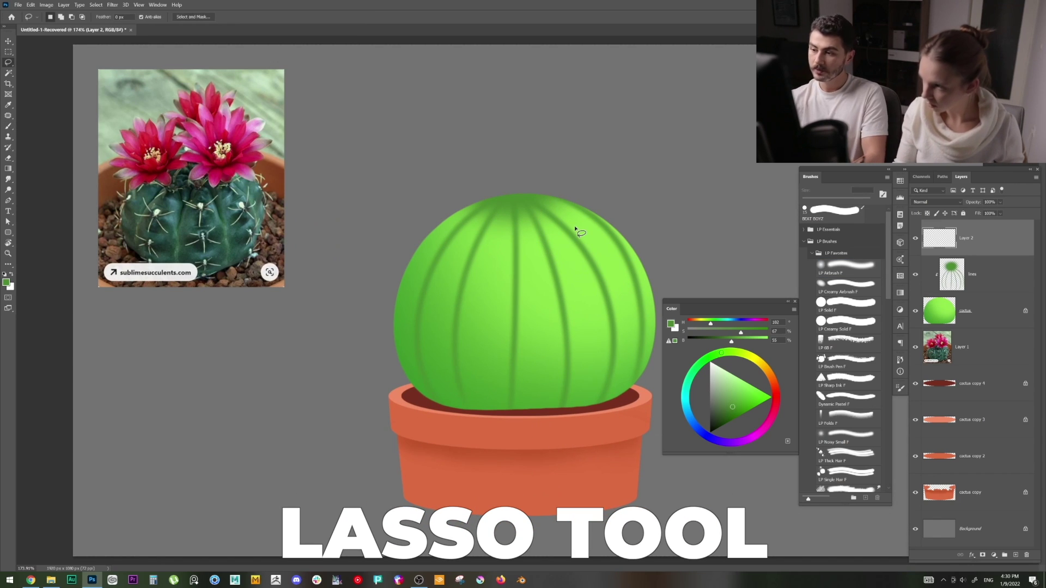
{"action": "right_click", "coordinate": [9, 62]}
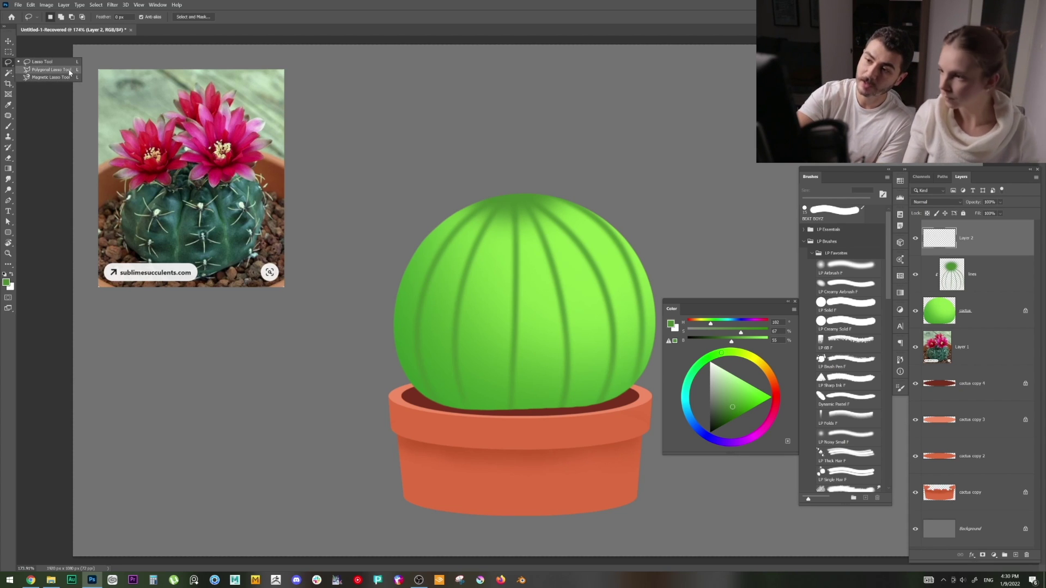
{"action": "left_click", "coordinate": [66, 62]}
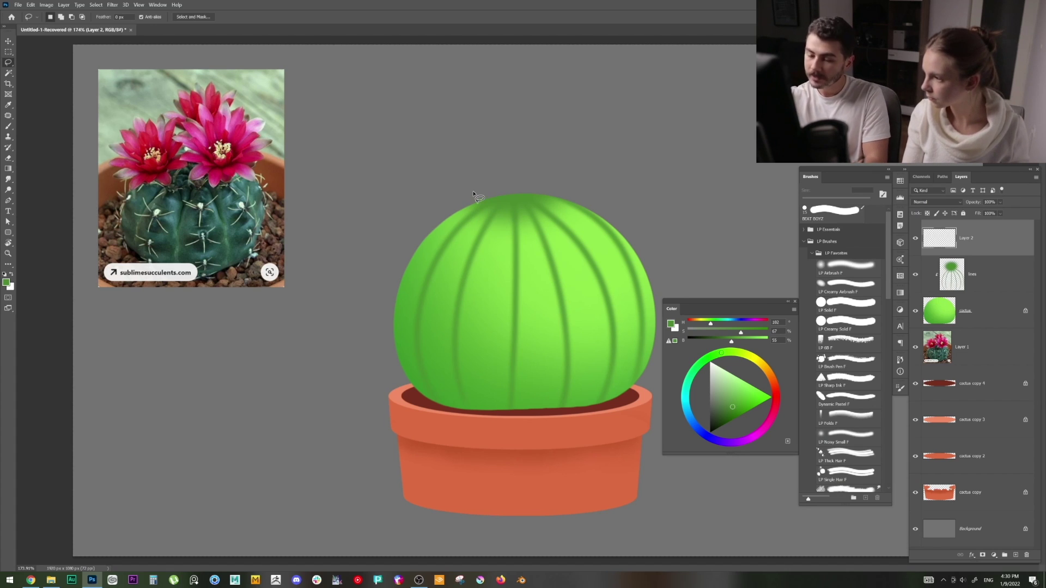
{"action": "mouse_move", "coordinate": [505, 199]}
{"action": "left_mouse_down"}
{"action": "mouse_move", "coordinate": [448, 185]}
{"action": "mouse_move", "coordinate": [438, 201]}
{"action": "mouse_move", "coordinate": [437, 186]}
{"action": "mouse_move", "coordinate": [448, 169]}
{"action": "mouse_move", "coordinate": [486, 171]}
{"action": "mouse_move", "coordinate": [493, 147]}
{"action": "mouse_move", "coordinate": [503, 167]}
{"action": "mouse_move", "coordinate": [532, 140]}
{"action": "mouse_move", "coordinate": [523, 158]}
{"action": "mouse_move", "coordinate": [573, 164]}
{"action": "mouse_move", "coordinate": [507, 201]}
{"action": "left_mouse_up"}
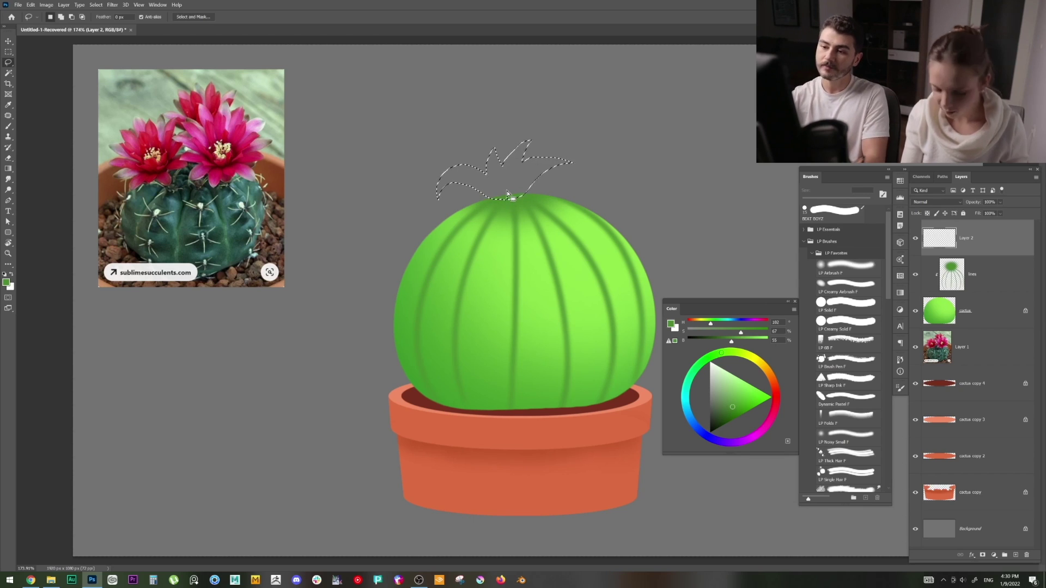
Choose a magenta foreground colour, fill the flower selection with it and deselect
{"action": "key", "text": "b"}
{"action": "left_click", "coordinate": [744, 393]}
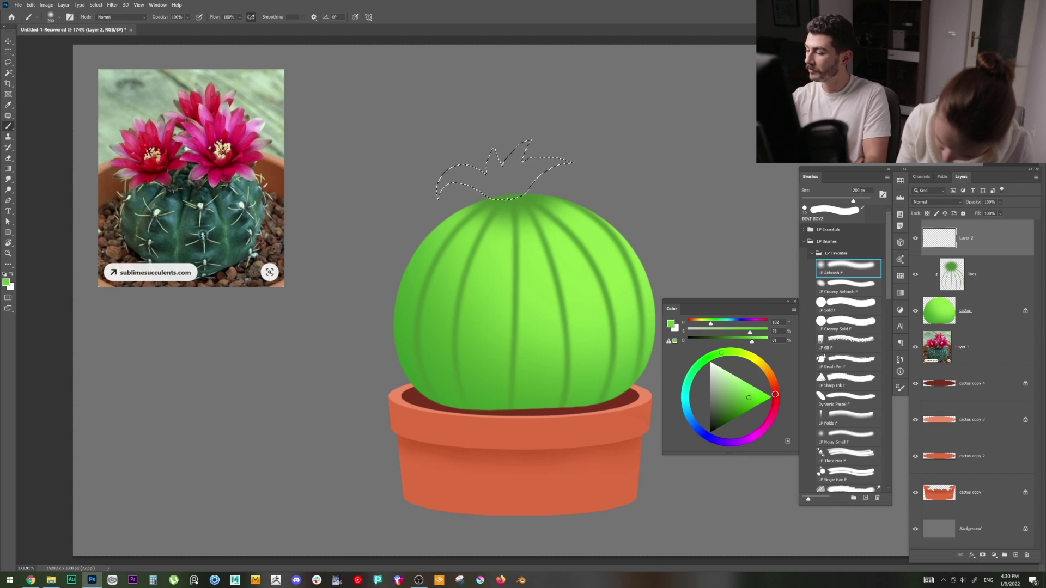
{"action": "left_click", "coordinate": [768, 422]}
{"action": "left_click", "coordinate": [744, 397]}
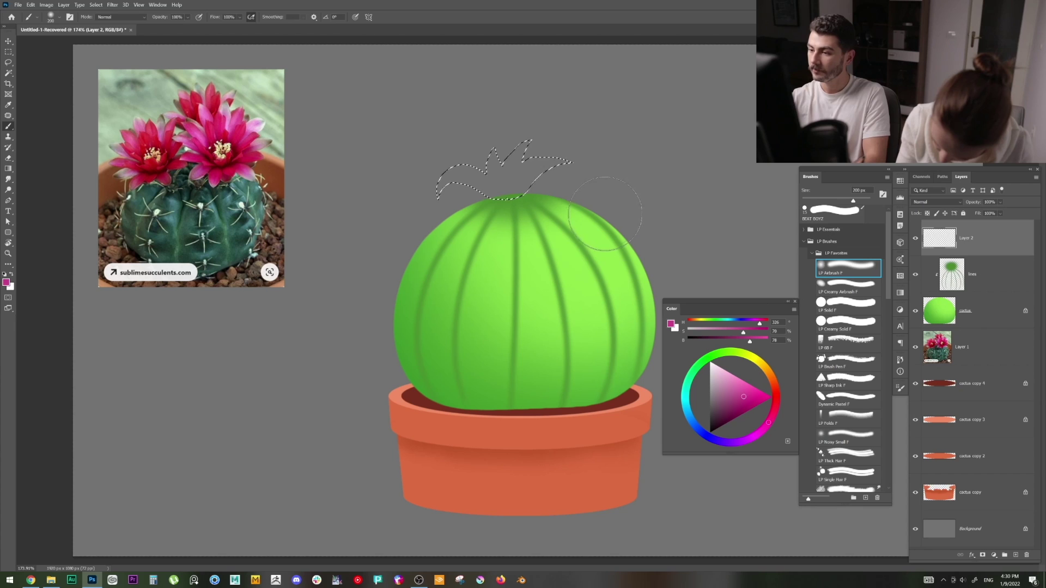
{"action": "key", "text": "alt+BackSpace"}
{"action": "key", "text": "ctrl+d"}
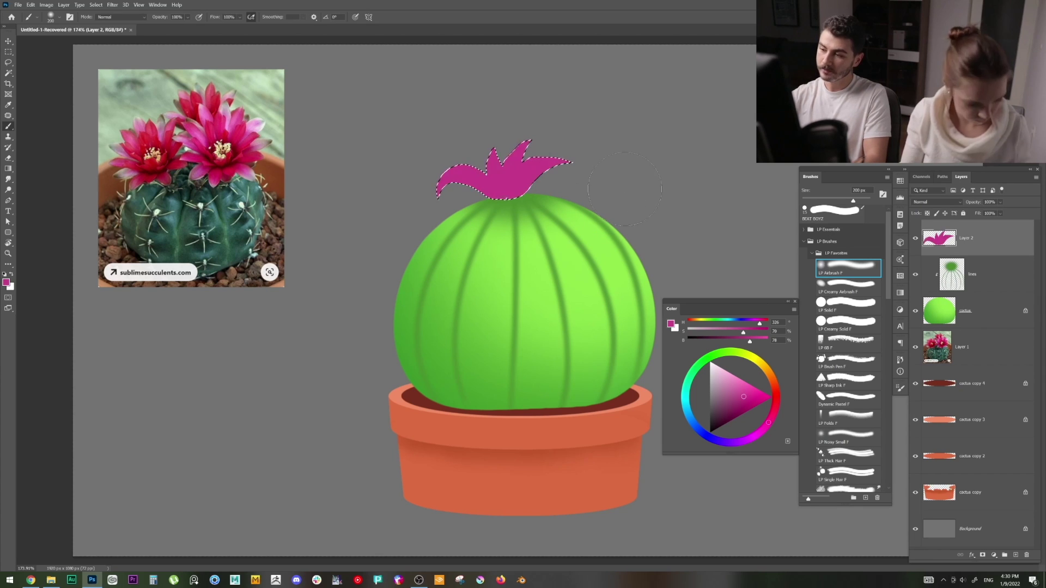
Add a new layer beneath the flower layer and lasso a row of back petals behind the magenta flower
{"action": "key", "text": "z"}
{"action": "left_click_drag", "start_coordinate": [623, 187], "coordinate": [593, 201]}
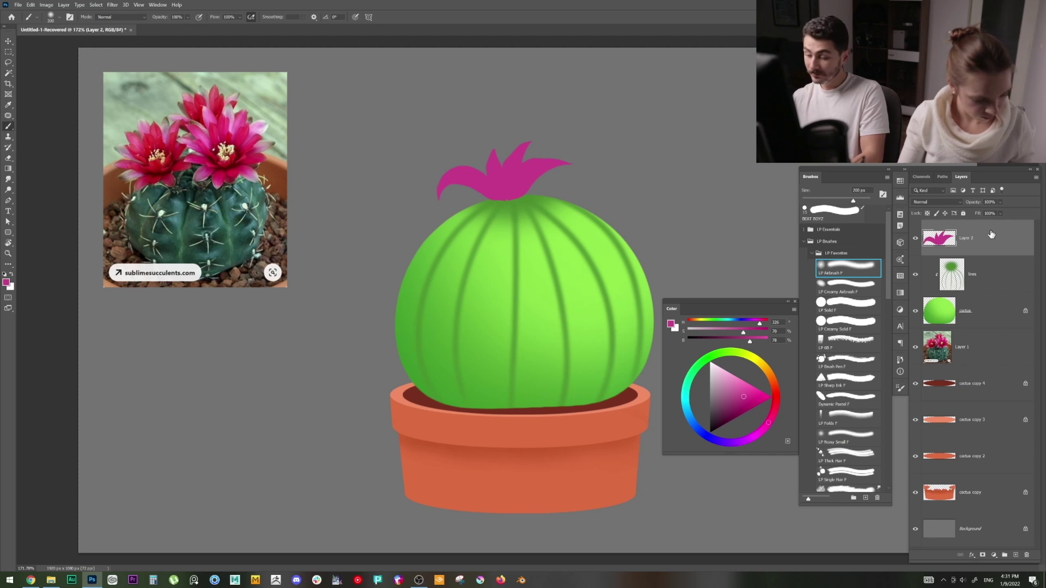
{"action": "mouse_move", "coordinate": [443, 162]}
{"action": "left_mouse_down"}
{"action": "mouse_move", "coordinate": [515, 144]}
{"action": "mouse_move", "coordinate": [543, 169]}
{"action": "mouse_move", "coordinate": [461, 178]}
{"action": "left_mouse_up"}
{"action": "key", "text": "b"}
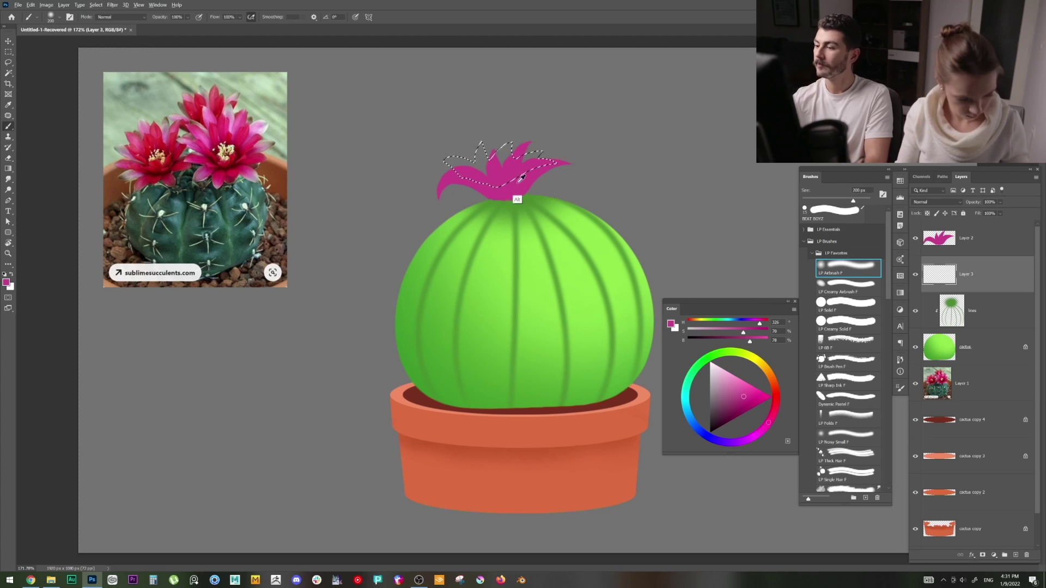
Fill the back petals on Layer 3 with a lighter pink than the front petals and deselect
{"action": "key", "text": "alt+BackSpace"}
{"action": "left_click", "coordinate": [738, 386]}
{"action": "key", "text": "alt+bracketright"}
{"action": "key", "text": "alt+BackSpace"}
{"action": "key", "text": "ctrl+z"}
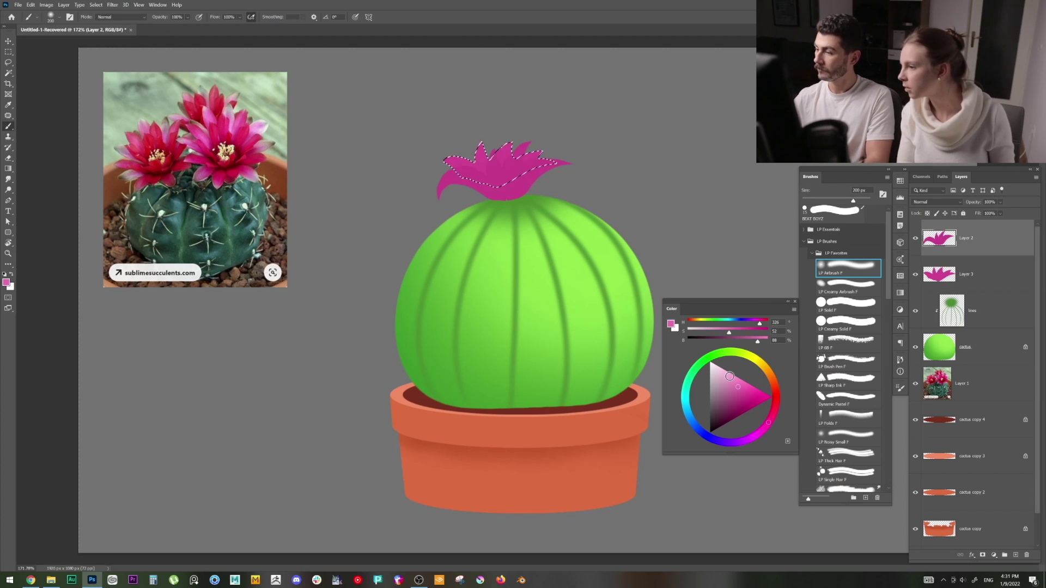
{"action": "left_click", "coordinate": [969, 275]}
{"action": "key", "text": "alt+BackSpace"}
{"action": "key", "text": "ctrl+d"}
{"action": "key", "text": "ctrl+minus"}
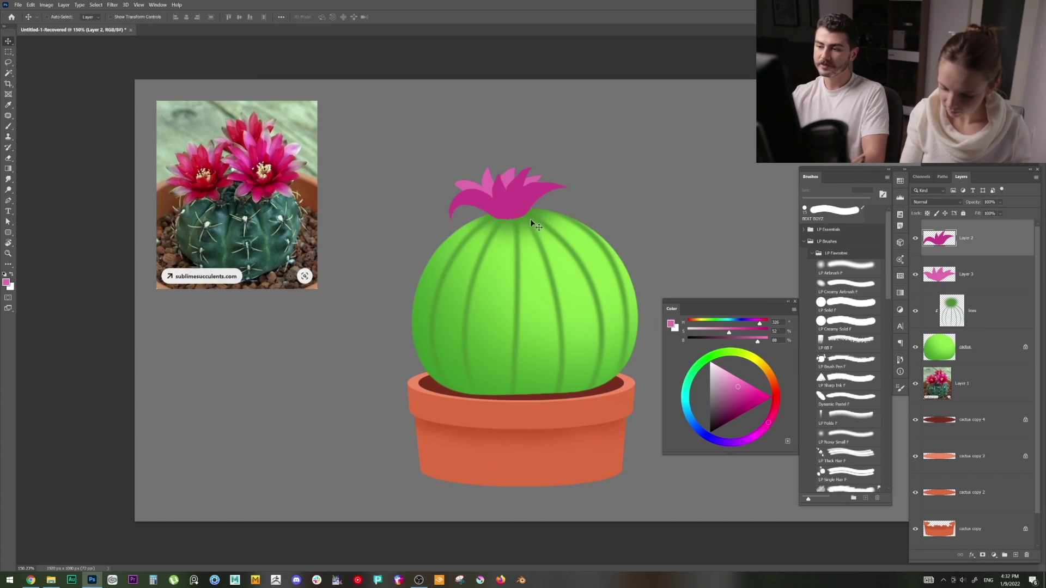
Airbrush a darker magenta shadow onto the base of the front petals on Layer 2 with its transparency locked
{"action": "left_click_drag", "start_coordinate": [518, 215], "coordinate": [551, 189]}
{"action": "key", "text": "ctrl+z"}
{"action": "key", "text": "b"}
{"action": "left_click", "coordinate": [740, 403]}
{"action": "left_click_drag", "start_coordinate": [740, 403], "coordinate": [737, 410]}
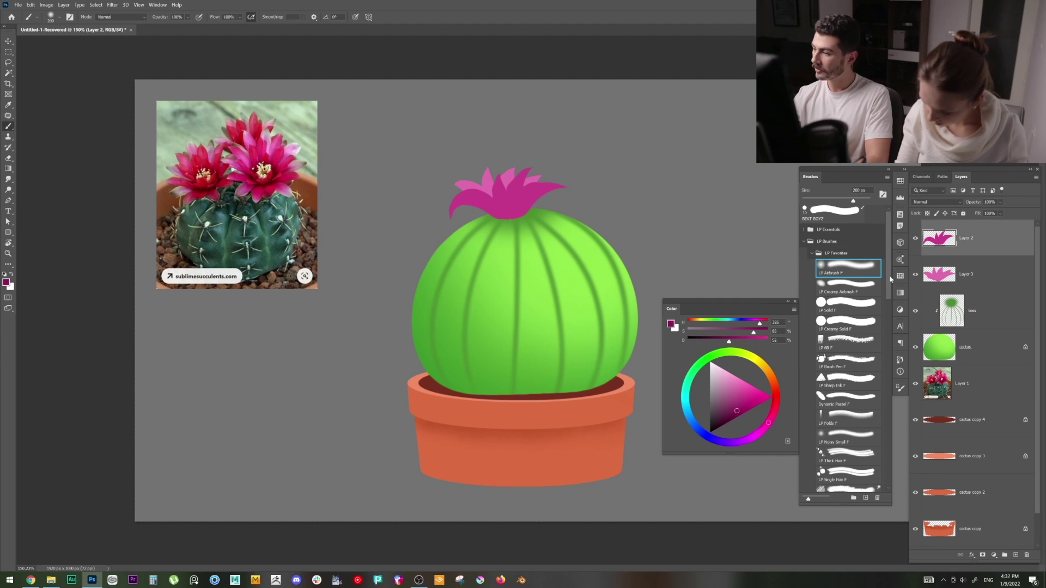
{"action": "key", "text": "bracketright"}
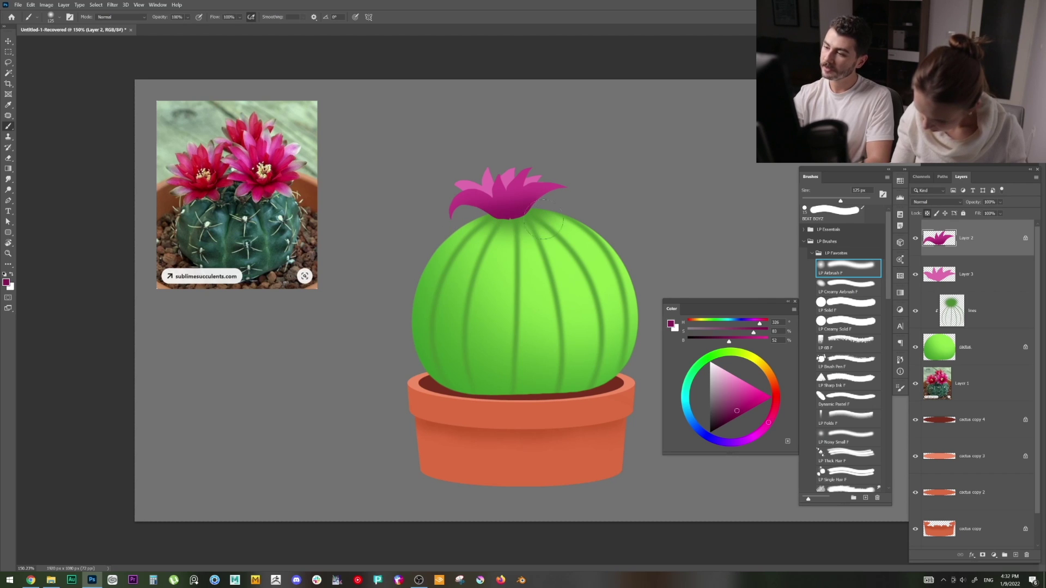
Choose a lighter pink and airbrush the tips of the back petals on Layer 3 with its transparency locked
{"action": "left_click_drag", "start_coordinate": [737, 407], "coordinate": [767, 403]}
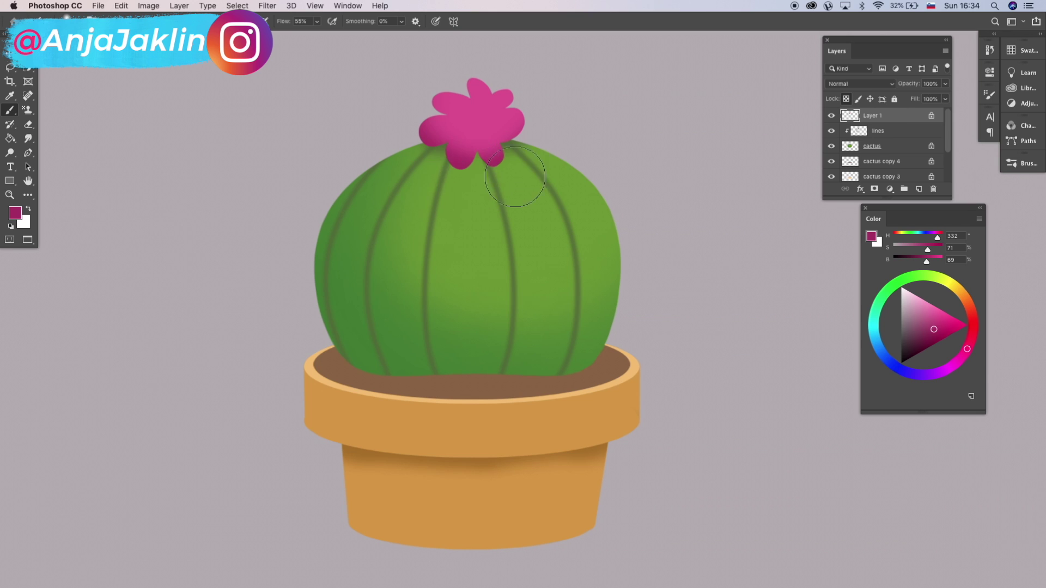
{"action": "left_click", "coordinate": [929, 311]}
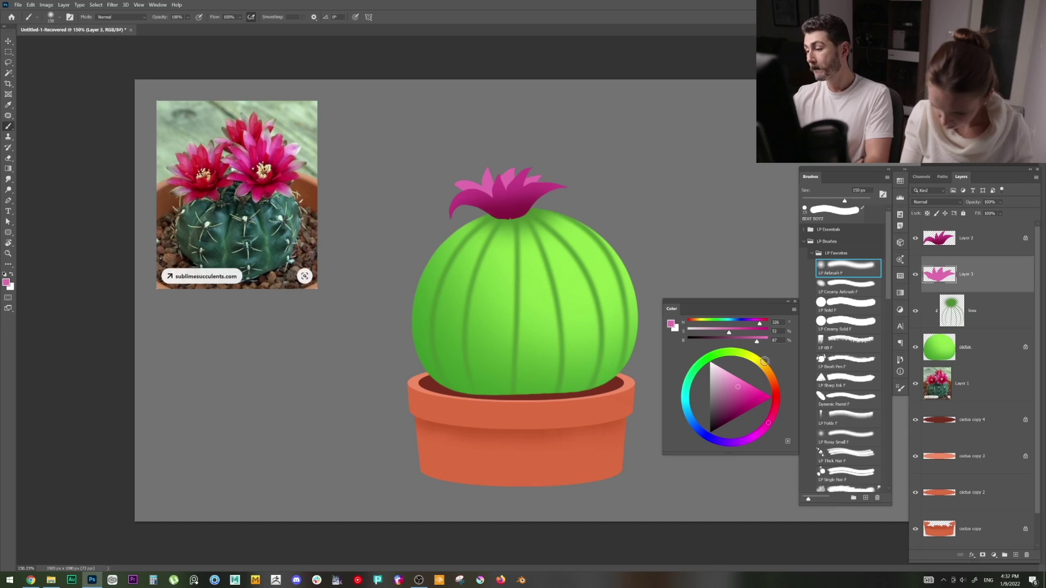
{"action": "left_click", "coordinate": [733, 380]}
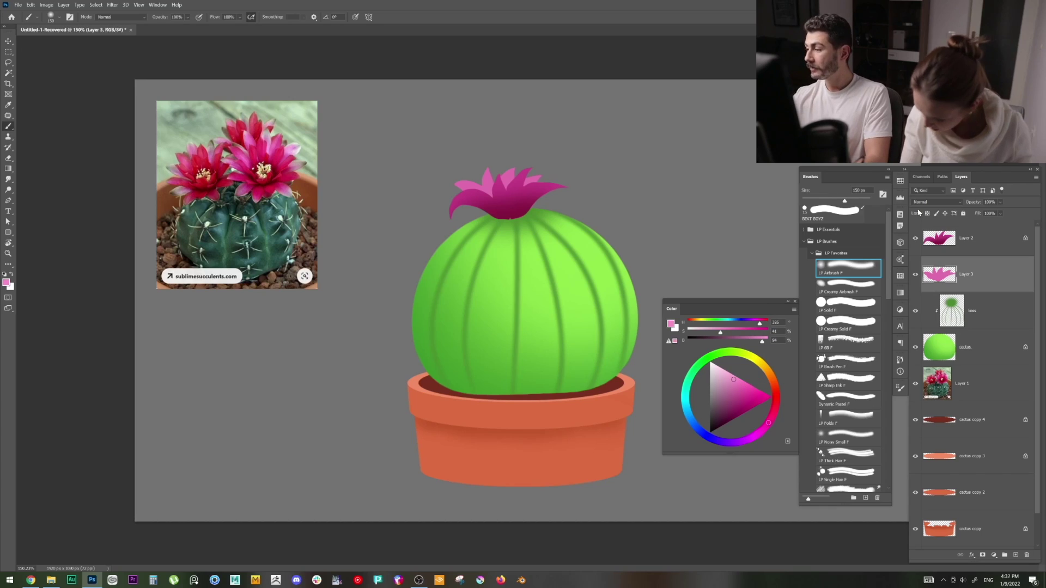
{"action": "key", "text": "bracketright"}
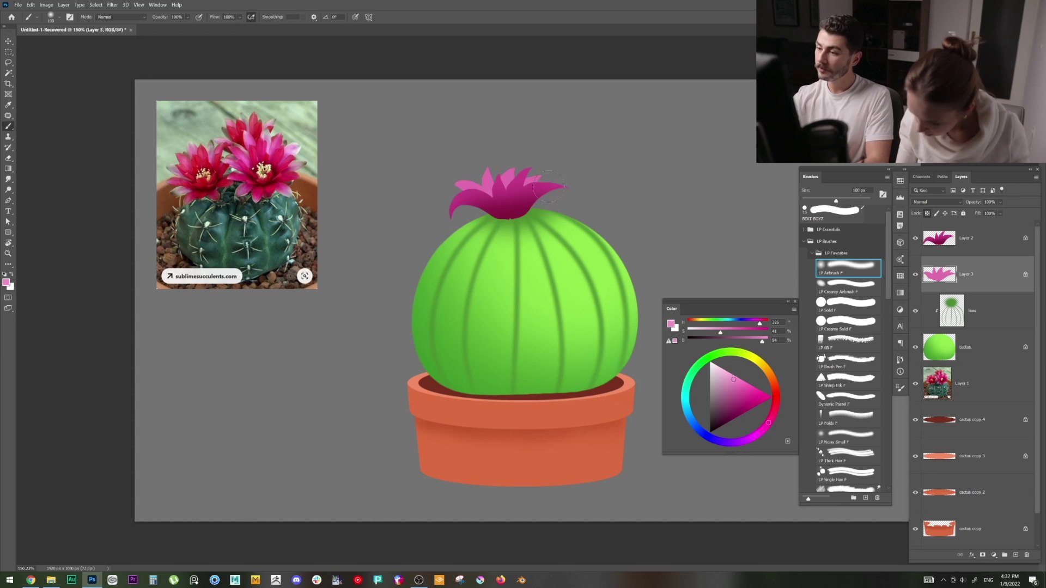
{"action": "left_click_drag", "start_coordinate": [459, 177], "coordinate": [567, 180]}
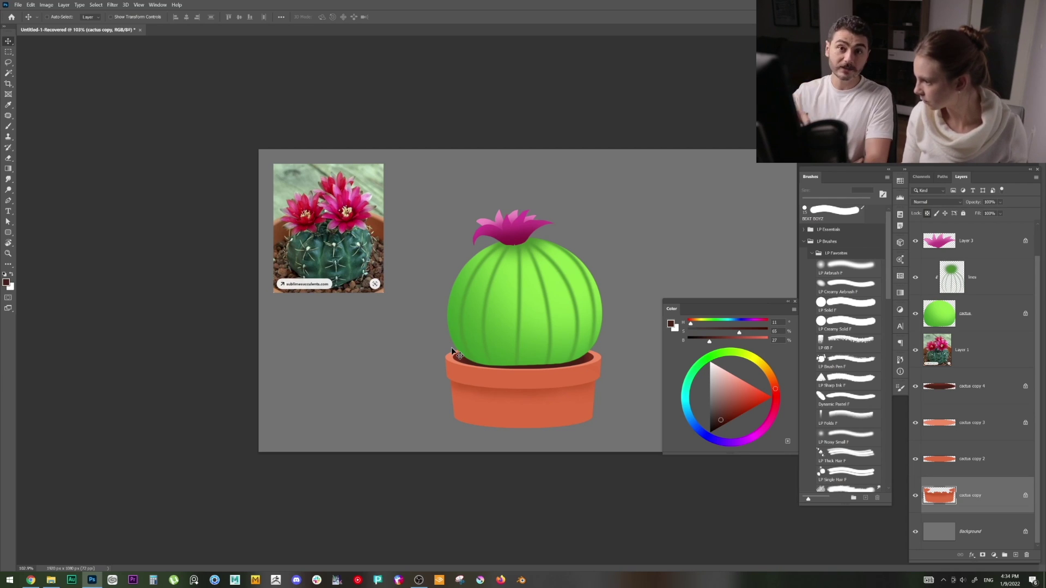
Add a layer above the lines layer, clipped to the cactus, and name it extra shadow
{"action": "mouse_move", "coordinate": [526, 364]}
{"action": "left_mouse_down"}
{"action": "mouse_move", "coordinate": [520, 375]}
{"action": "mouse_move", "coordinate": [508, 366]}
{"action": "left_mouse_up"}
{"action": "key", "text": "ctrl+z"}
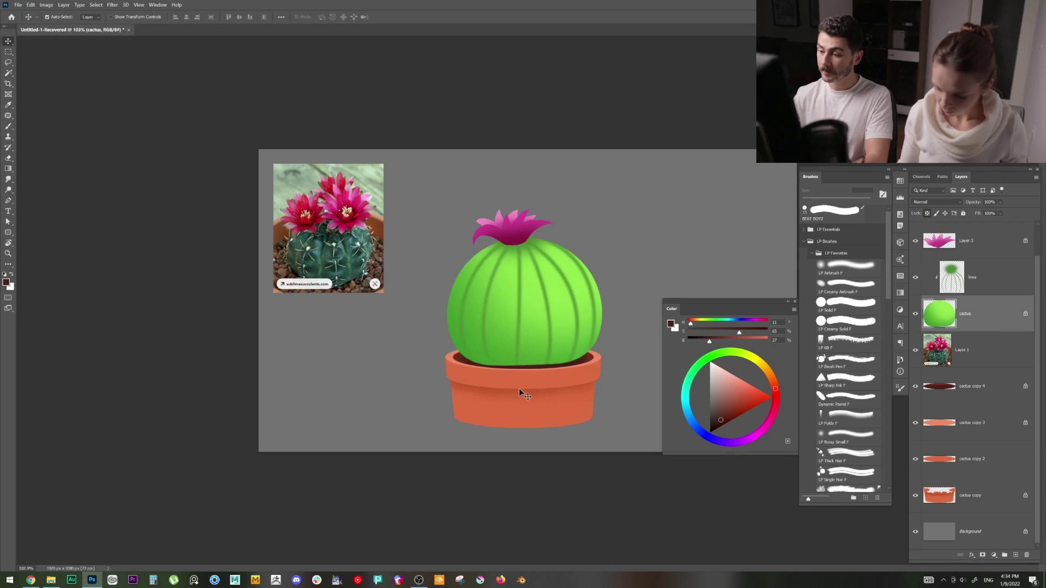
{"action": "left_click", "coordinate": [975, 283]}
{"action": "left_click", "coordinate": [1015, 555]}
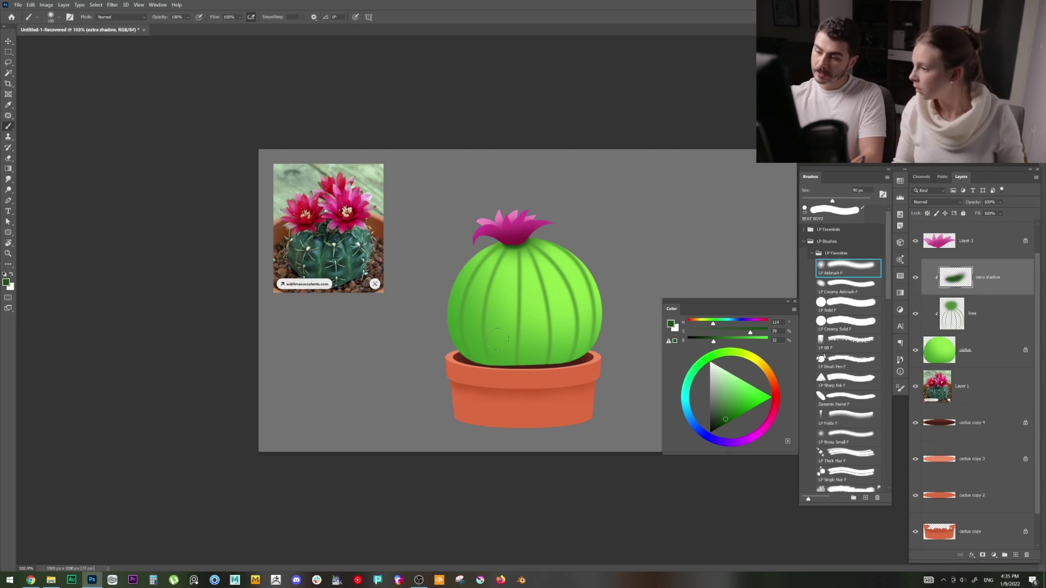
Airbrush soft dark green shading along the cactus's lower and side edges on the extra shadow layer, using a larger brush
{"action": "mouse_move", "coordinate": [447, 297]}
{"action": "left_mouse_down"}
{"action": "mouse_move", "coordinate": [572, 341]}
{"action": "mouse_move", "coordinate": [448, 299]}
{"action": "mouse_move", "coordinate": [585, 329]}
{"action": "left_mouse_up"}
{"action": "key", "text": "ctrl+z"}
{"action": "key", "text": "bracketright"}
{"action": "key", "text": "bracketright"}
{"action": "key", "text": "ctrl+z"}
{"action": "mouse_move", "coordinate": [447, 318]}
{"action": "left_mouse_down"}
{"action": "mouse_move", "coordinate": [566, 363]}
{"action": "mouse_move", "coordinate": [599, 319]}
{"action": "left_mouse_up"}
{"action": "key", "text": "ctrl+z"}
{"action": "key", "text": "bracketright"}
{"action": "mouse_move", "coordinate": [438, 321]}
{"action": "left_mouse_down"}
{"action": "mouse_move", "coordinate": [461, 371]}
{"action": "mouse_move", "coordinate": [491, 359]}
{"action": "mouse_move", "coordinate": [494, 391]}
{"action": "mouse_move", "coordinate": [536, 360]}
{"action": "mouse_move", "coordinate": [518, 373]}
{"action": "mouse_move", "coordinate": [490, 363]}
{"action": "mouse_move", "coordinate": [474, 382]}
{"action": "mouse_move", "coordinate": [555, 376]}
{"action": "mouse_move", "coordinate": [552, 387]}
{"action": "mouse_move", "coordinate": [589, 357]}
{"action": "left_mouse_up"}
{"action": "left_click", "coordinate": [847, 214]}
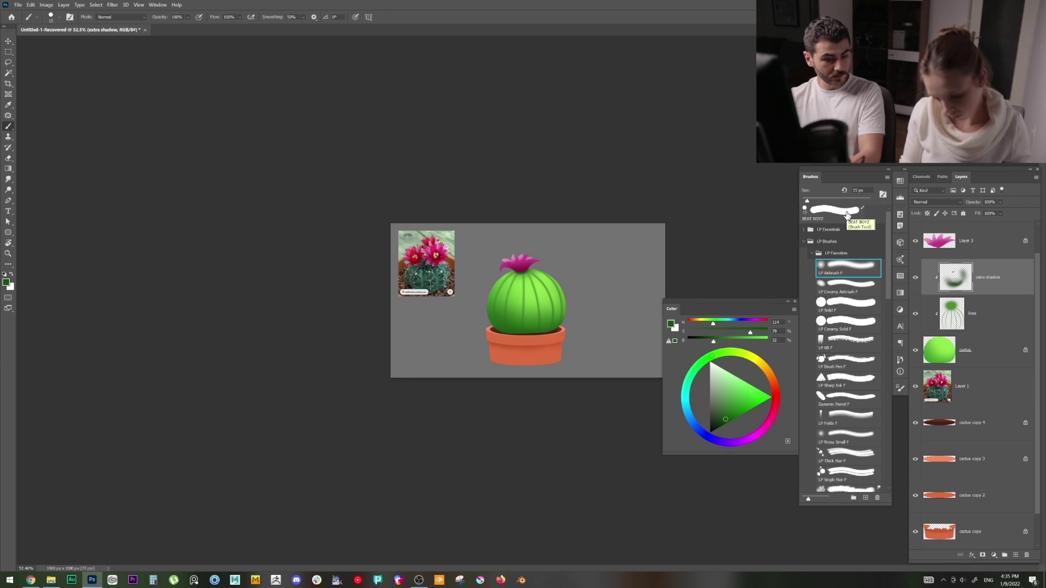
Add a new layer clipped above extra shadow and choose a light yellow-green based on the cactus's sampled colour
{"action": "left_click", "coordinate": [1015, 554]}
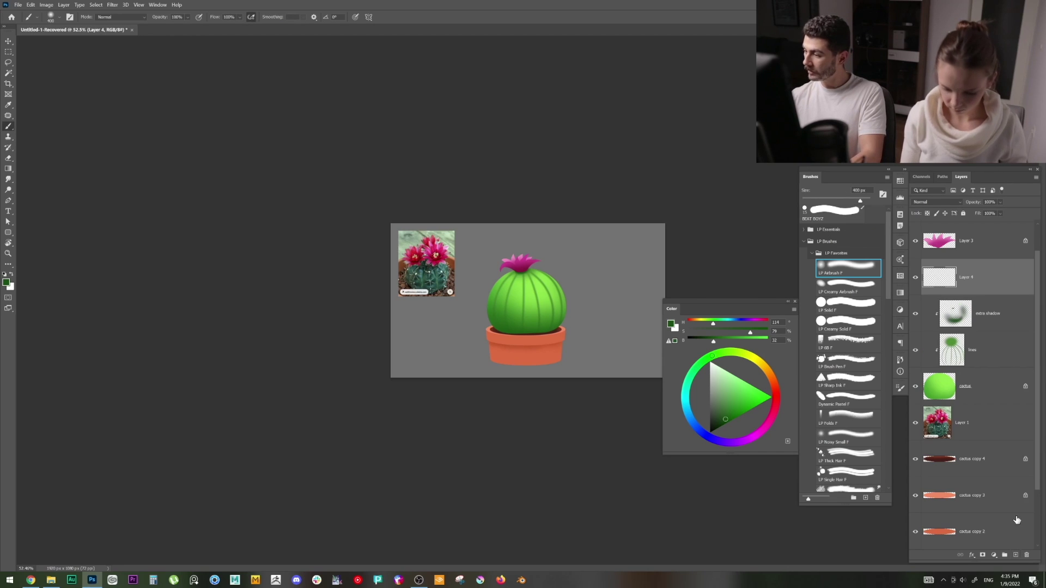
{"action": "left_click", "coordinate": [990, 292], "text": "alt"}
{"action": "left_click", "coordinate": [528, 294], "text": "alt"}
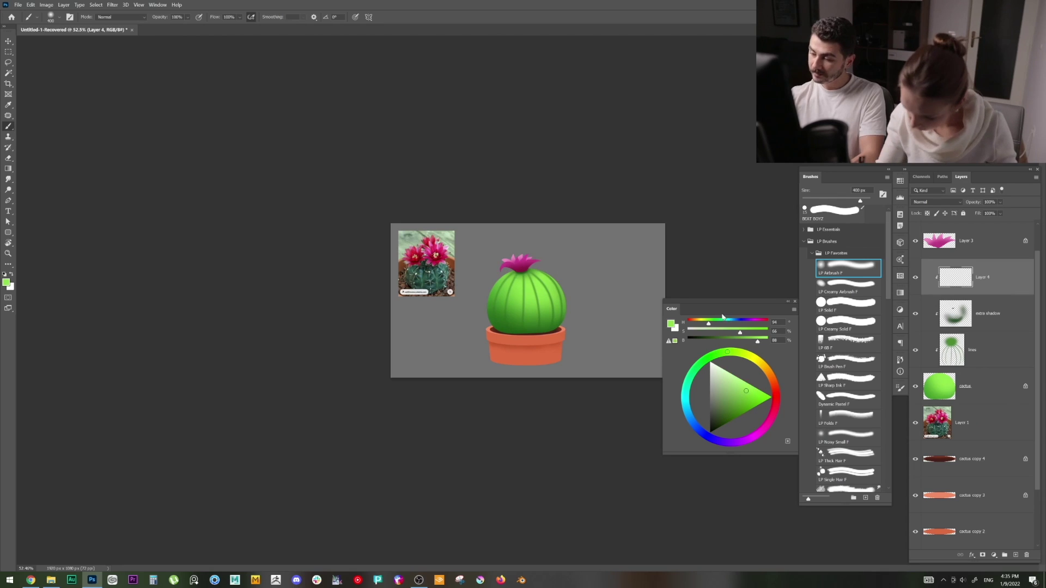
{"action": "left_click", "coordinate": [741, 382]}
{"action": "left_click", "coordinate": [737, 354]}
{"action": "left_click", "coordinate": [740, 386]}
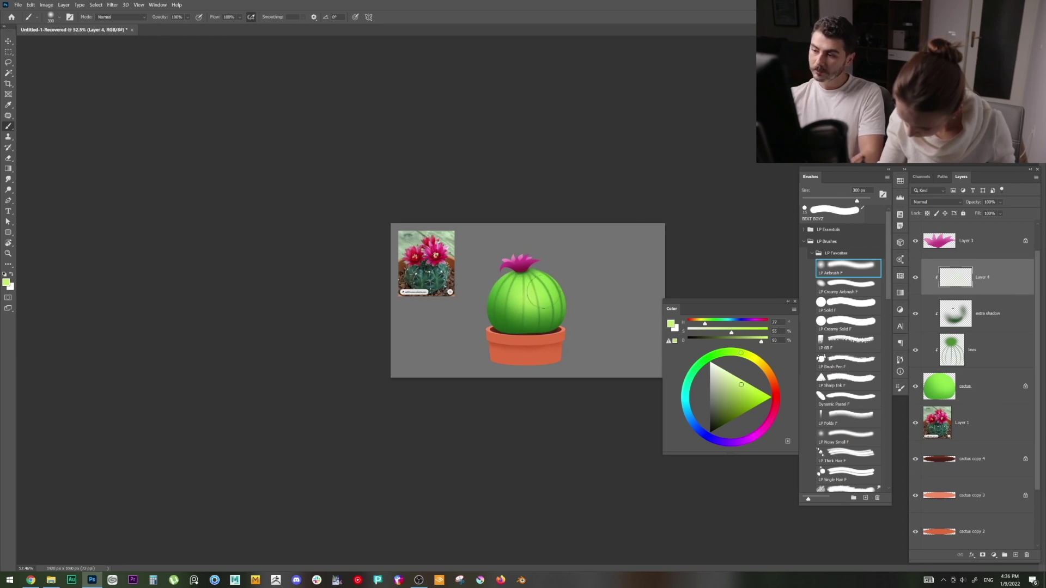
Airbrush a soft yellow-green highlight on the cactus's upper middle and set the layer's blend mode to Overlay
{"action": "key", "text": "bracketleft"}
{"action": "left_click", "coordinate": [531, 293]}
{"action": "key", "text": "ctrl+z"}
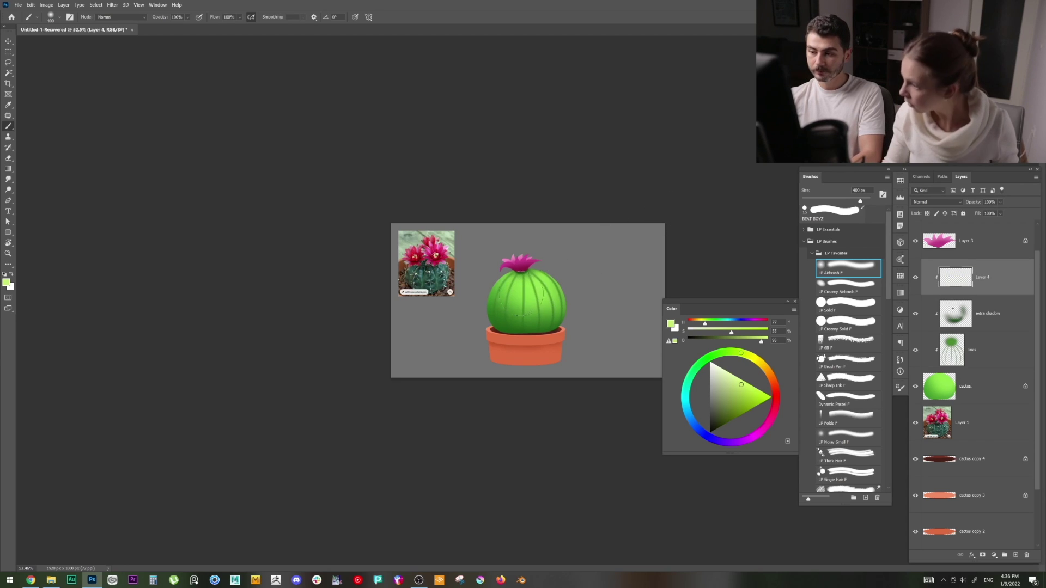
{"action": "key", "text": "bracketright"}
{"action": "left_click", "coordinate": [525, 296]}
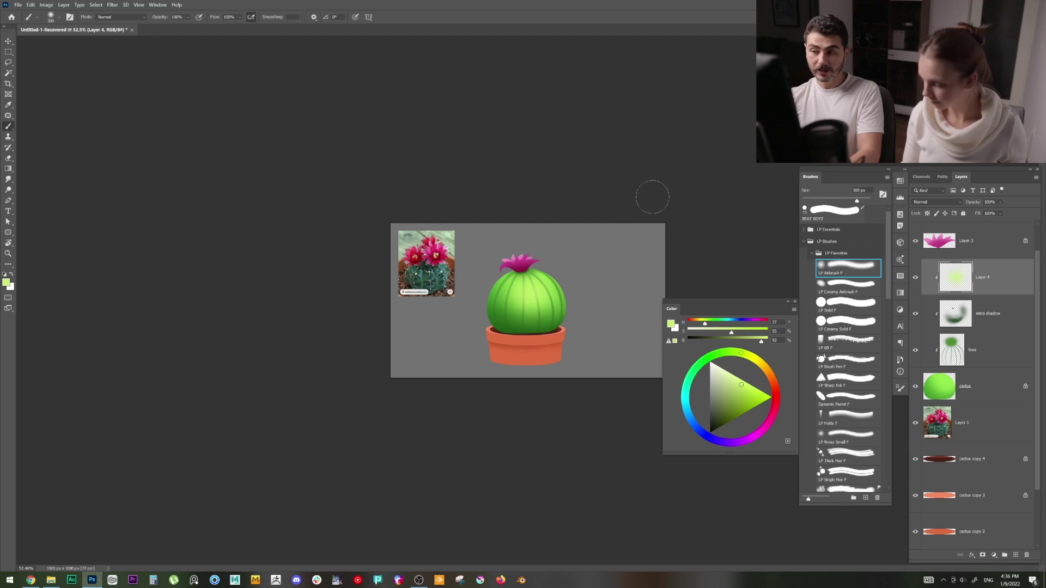
{"action": "left_click", "coordinate": [952, 205]}
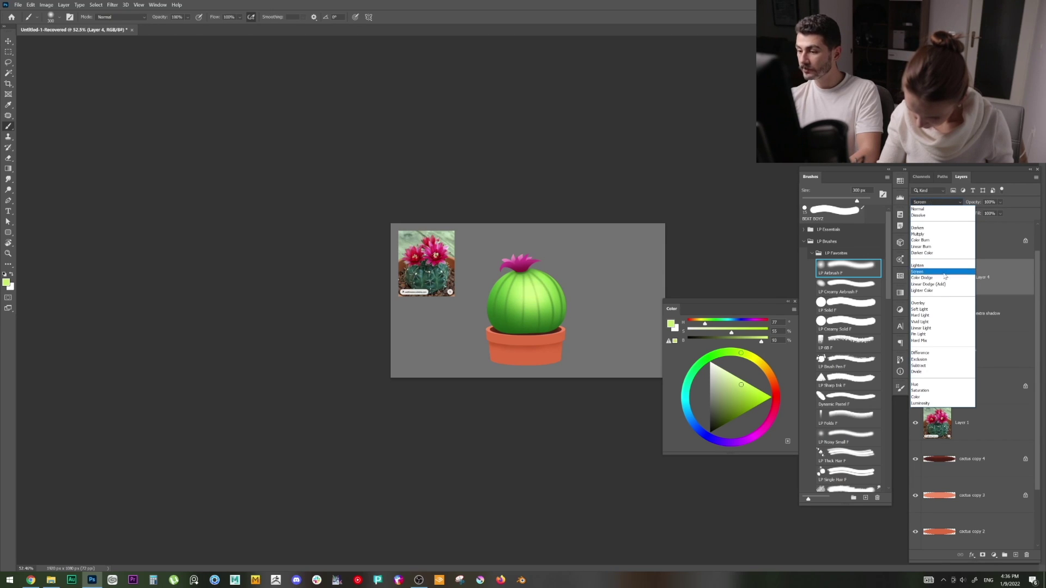
{"action": "left_click", "coordinate": [943, 303]}
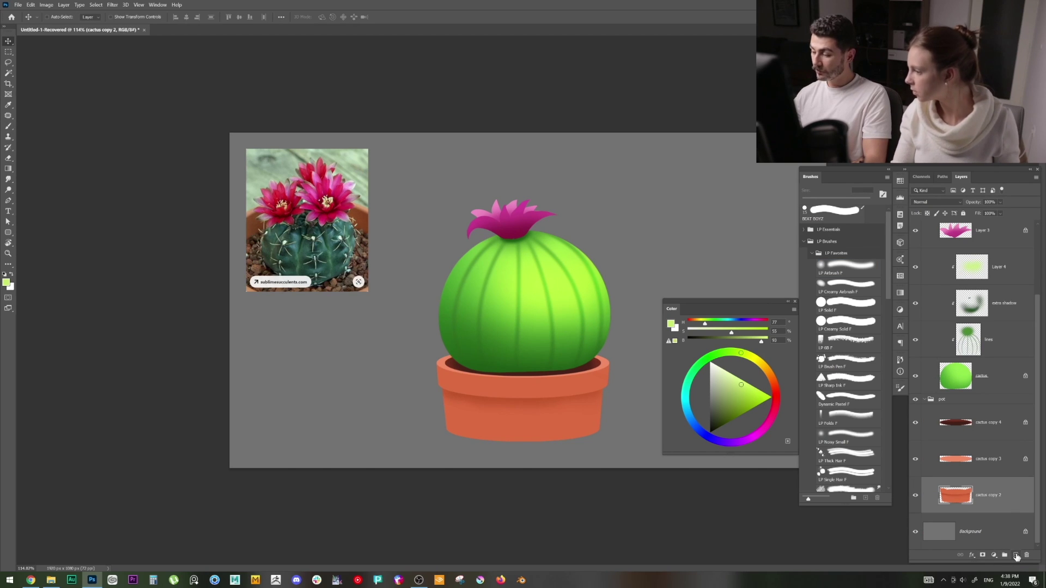
Add a new layer above the pot's base layer, clip it to that layer and name it shadow pot
{"action": "left_click", "coordinate": [1016, 556]}
{"action": "scroll", "coordinate": [1038, 486], "scroll_direction": "down", "scroll_amount": 1}
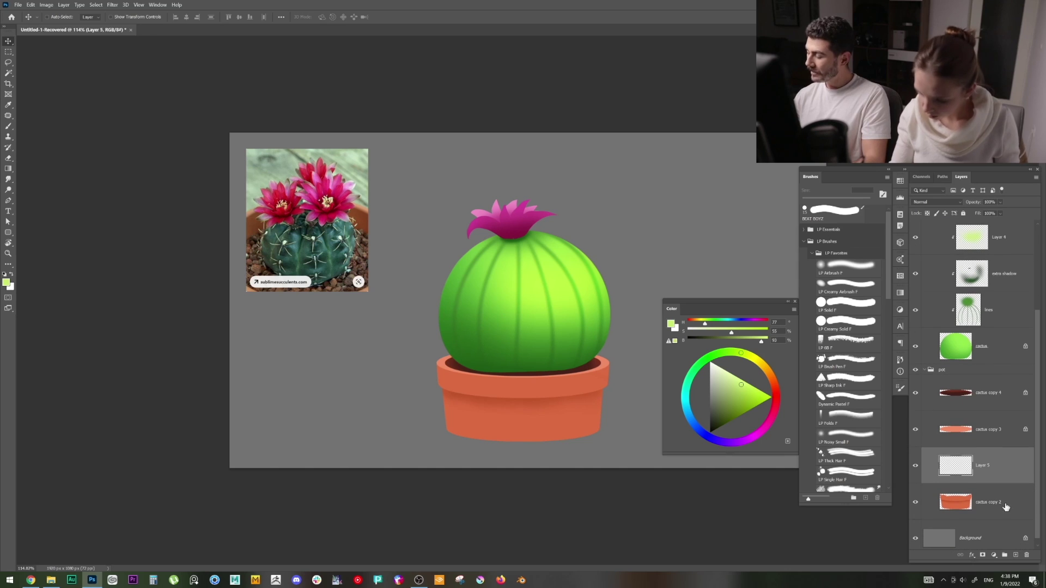
{"action": "left_click", "coordinate": [984, 481], "text": "alt"}
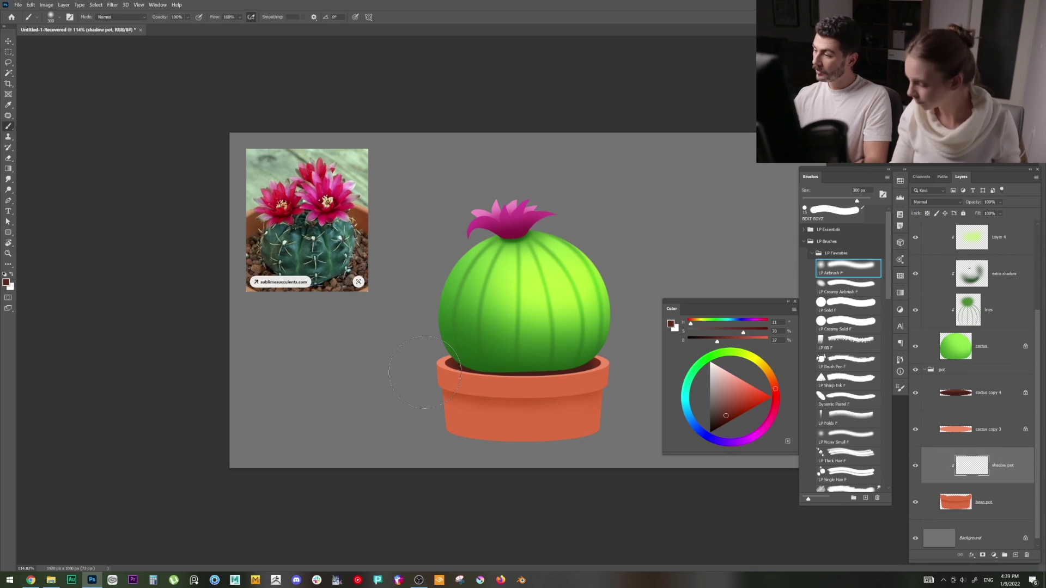
Airbrush soft dark brown shadows down both sides of the pot on the clipped shadow layer, adjusting the brush size
{"action": "left_click_drag", "start_coordinate": [427, 370], "coordinate": [439, 428]}
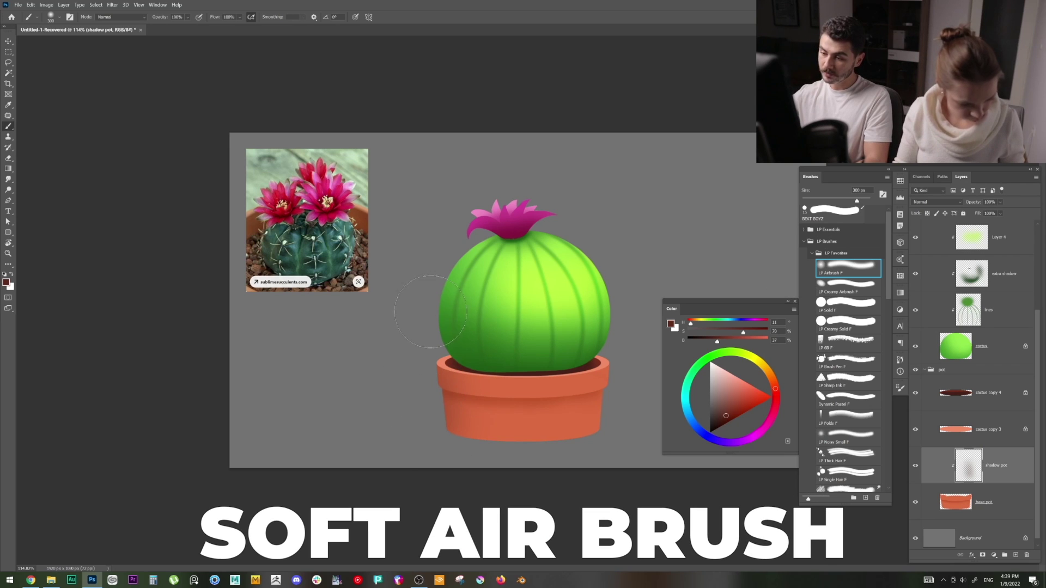
{"action": "left_click_drag", "start_coordinate": [431, 365], "coordinate": [449, 490]}
{"action": "key", "text": "ctrl+z"}
{"action": "key", "text": "]"}
{"action": "left_click_drag", "start_coordinate": [469, 406], "coordinate": [465, 486]}
{"action": "mouse_move", "coordinate": [635, 363]}
{"action": "left_mouse_down"}
{"action": "mouse_move", "coordinate": [638, 416]}
{"action": "mouse_move", "coordinate": [623, 462]}
{"action": "mouse_move", "coordinate": [627, 430]}
{"action": "left_mouse_up"}
{"action": "key", "text": "]"}
{"action": "key", "text": "]"}
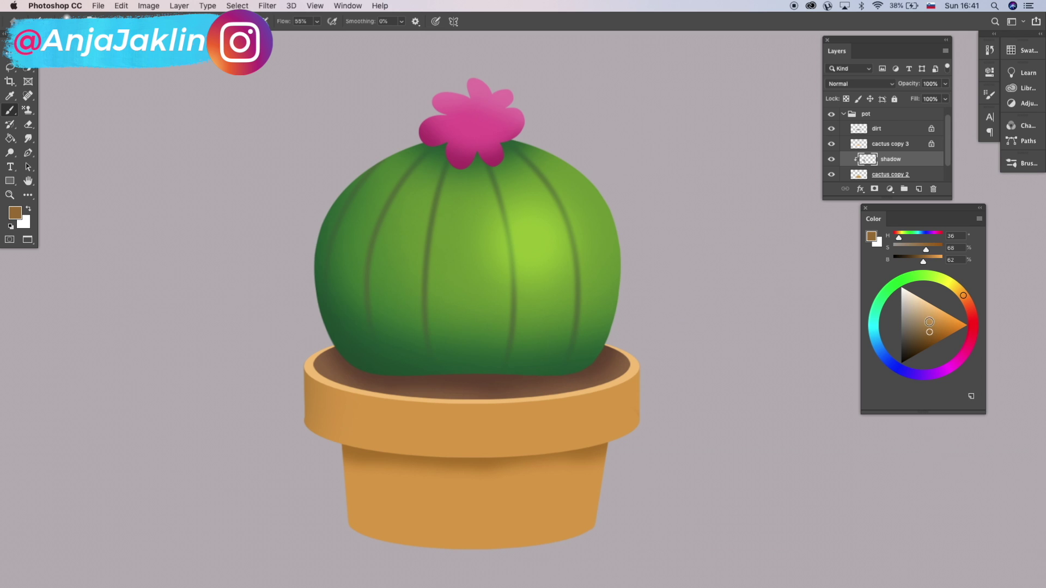
{"action": "mouse_move", "coordinate": [332, 565]}
{"action": "left_mouse_down"}
{"action": "mouse_move", "coordinate": [385, 490]}
{"action": "mouse_move", "coordinate": [350, 420]}
{"action": "left_mouse_up"}
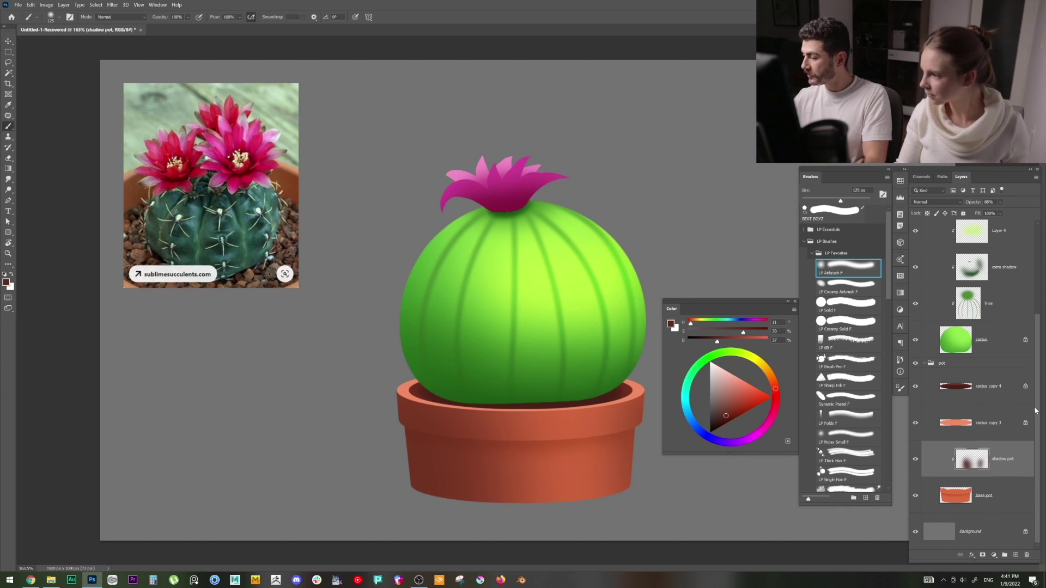
{"action": "scroll", "coordinate": [559, 427], "scroll_direction": "up", "scroll_amount": 3}
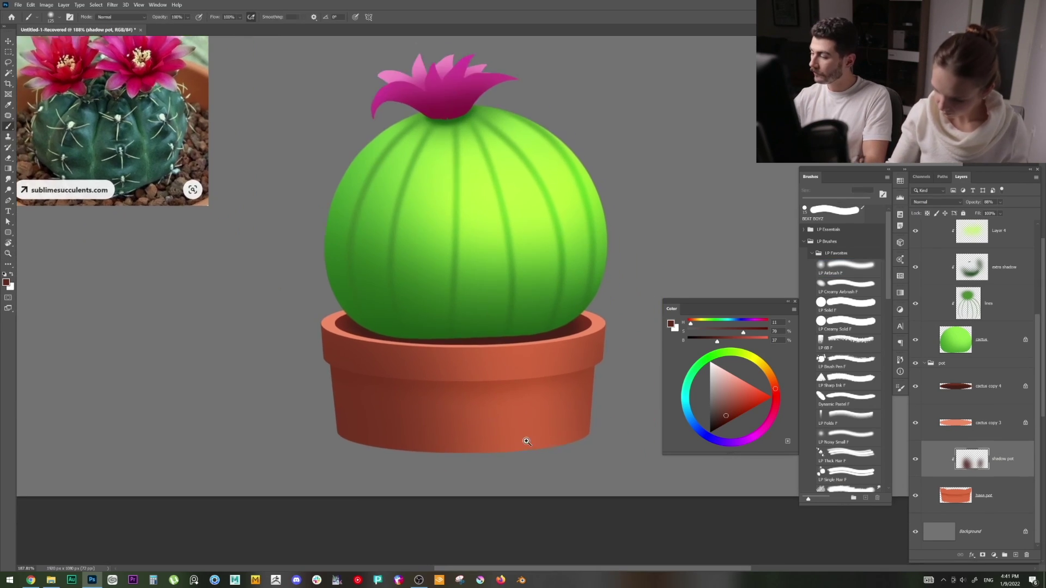
Collapse the cactus group and add a new layer at the top of the pot group, above cactus copy 4
{"action": "left_click_drag", "start_coordinate": [629, 418], "coordinate": [659, 405]}
{"action": "left_click_drag", "start_coordinate": [1040, 326], "coordinate": [1031, 208]}
{"action": "left_click", "coordinate": [1000, 243]}
{"action": "left_click", "coordinate": [969, 261]}
{"action": "left_click", "coordinate": [925, 261]}
{"action": "left_click", "coordinate": [946, 271]}
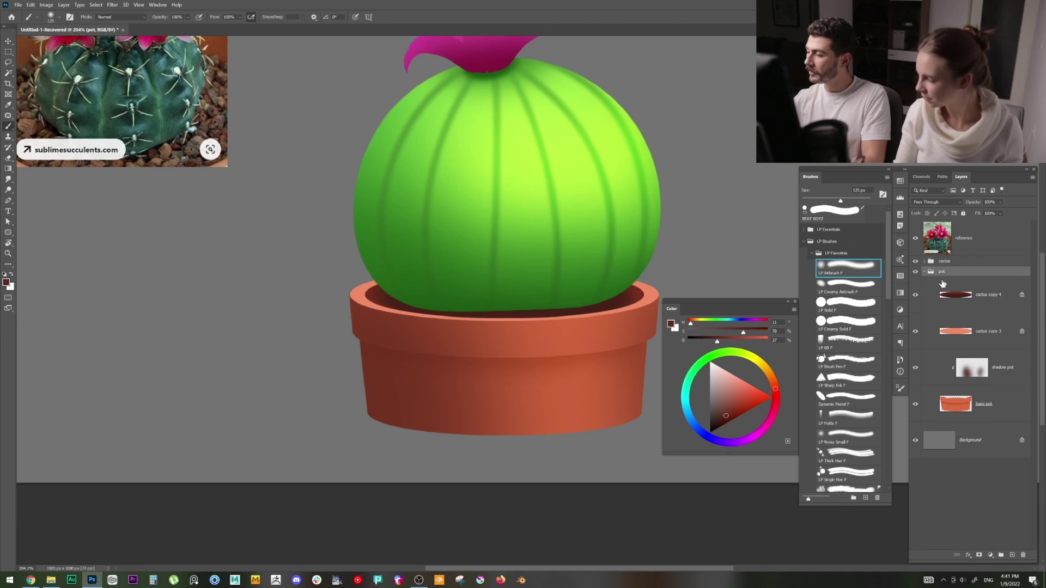
{"action": "left_click", "coordinate": [958, 297]}
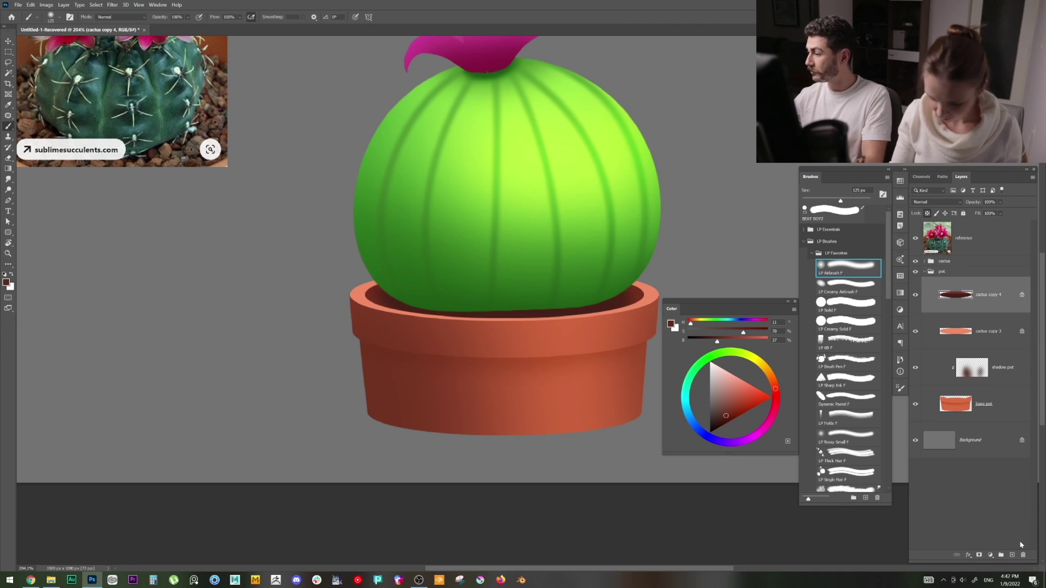
{"action": "left_click", "coordinate": [1012, 554]}
Paint a black kawaii face with squinting arrow-shaped eyes and a small smile on the pot's front, using the LP Solid F brush
{"action": "key", "text": "z"}
{"action": "left_click_drag", "start_coordinate": [558, 386], "coordinate": [572, 380]}
{"action": "left_click_drag", "start_coordinate": [561, 420], "coordinate": [637, 417]}
{"action": "key", "text": "b"}
{"action": "left_click_drag", "start_coordinate": [718, 420], "coordinate": [687, 451]}
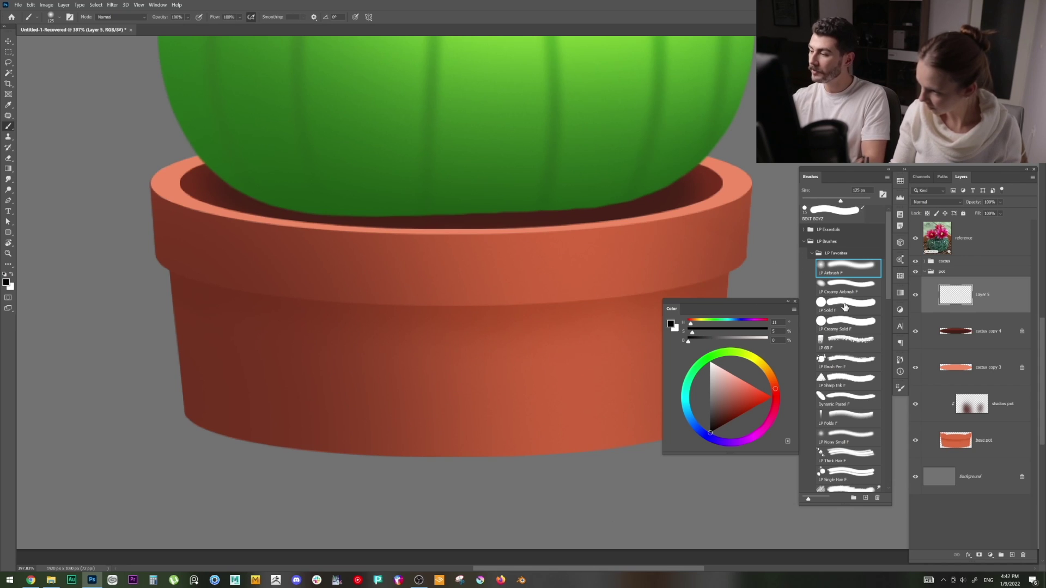
{"action": "left_click", "coordinate": [847, 322]}
{"action": "left_click", "coordinate": [846, 304]}
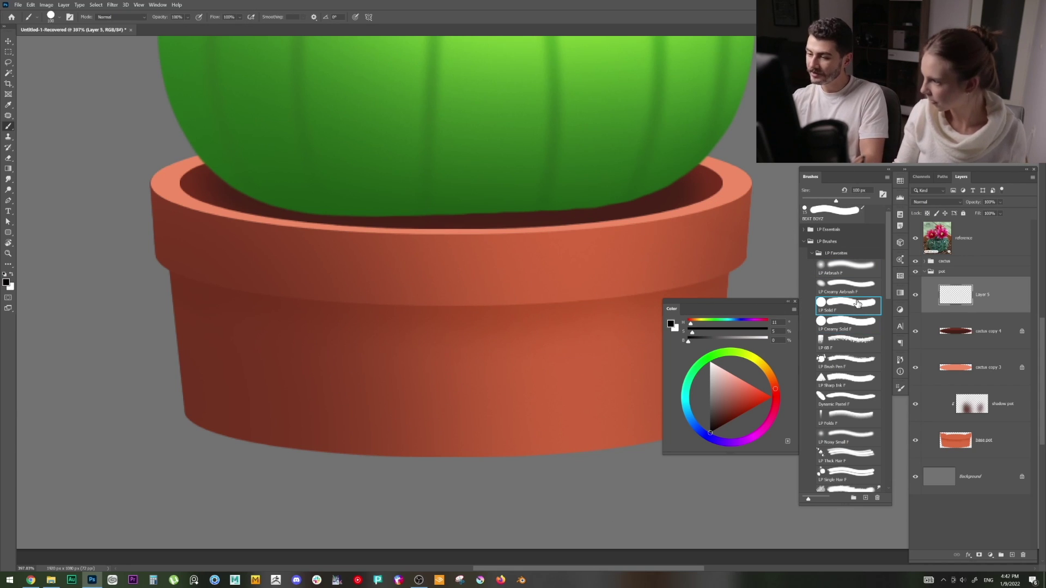
{"action": "left_click", "coordinate": [382, 349]}
{"action": "left_click", "coordinate": [537, 345]}
{"action": "left_click_drag", "start_coordinate": [440, 392], "coordinate": [470, 394]}
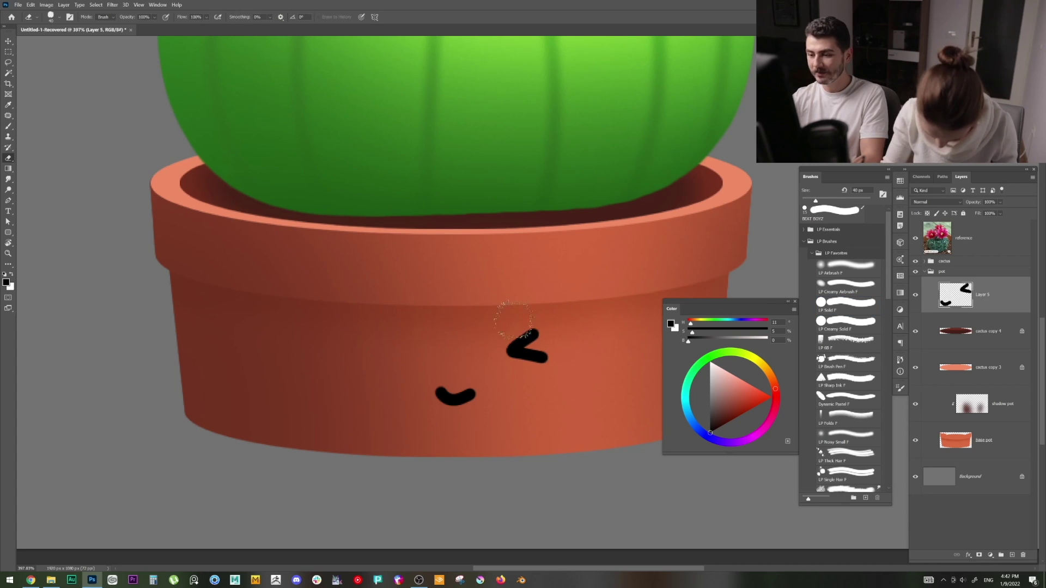
{"action": "mouse_move", "coordinate": [509, 330]}
{"action": "left_mouse_down"}
{"action": "mouse_move", "coordinate": [524, 362]}
{"action": "mouse_move", "coordinate": [542, 338]}
{"action": "left_mouse_up"}
{"action": "key", "text": "b"}
{"action": "left_click_drag", "start_coordinate": [362, 359], "coordinate": [402, 368]}
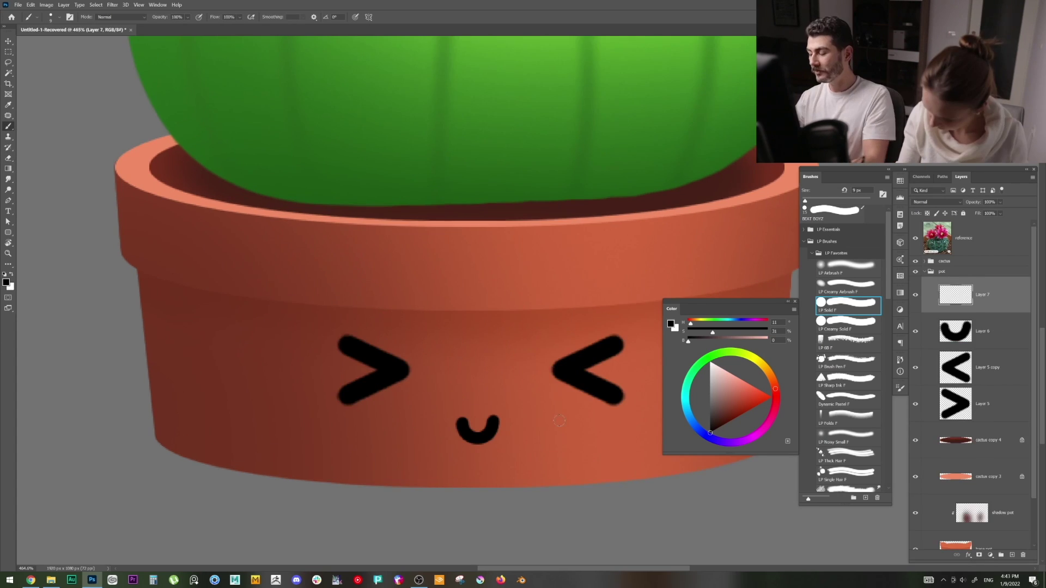
Pick a bright pinkish red and stamp a round cheek dot below the pot's left eye with a 20 px brush
{"action": "mouse_move", "coordinate": [773, 393]}
{"action": "left_mouse_down"}
{"action": "mouse_move", "coordinate": [778, 413]}
{"action": "mouse_move", "coordinate": [760, 389]}
{"action": "left_mouse_up"}
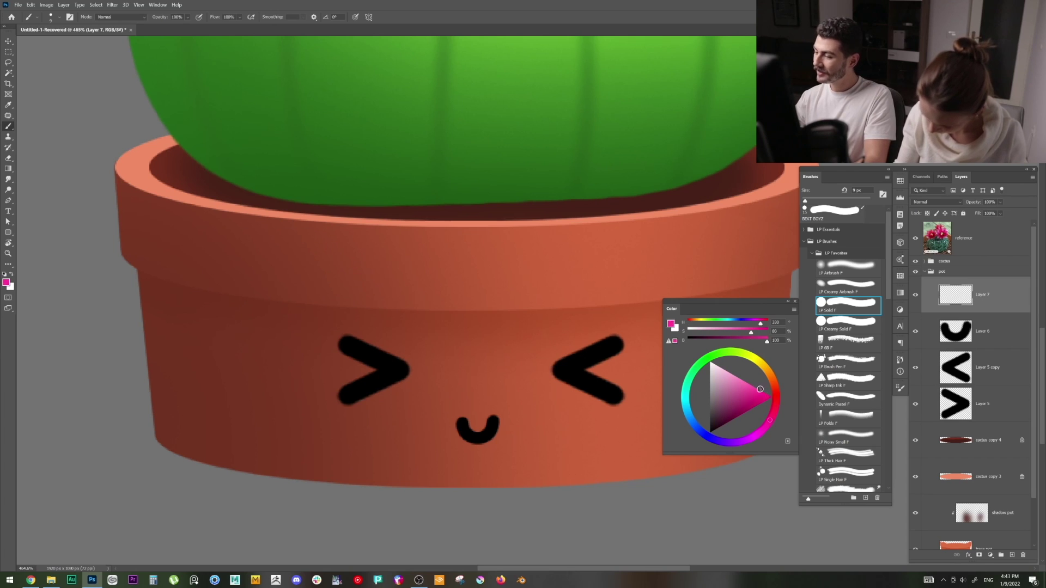
{"action": "left_click", "coordinate": [776, 401]}
{"action": "left_click", "coordinate": [764, 392]}
{"action": "left_click_drag", "start_coordinate": [365, 419], "coordinate": [377, 415]}
{"action": "key", "text": "ctrl+z"}
{"action": "key", "text": "]"}
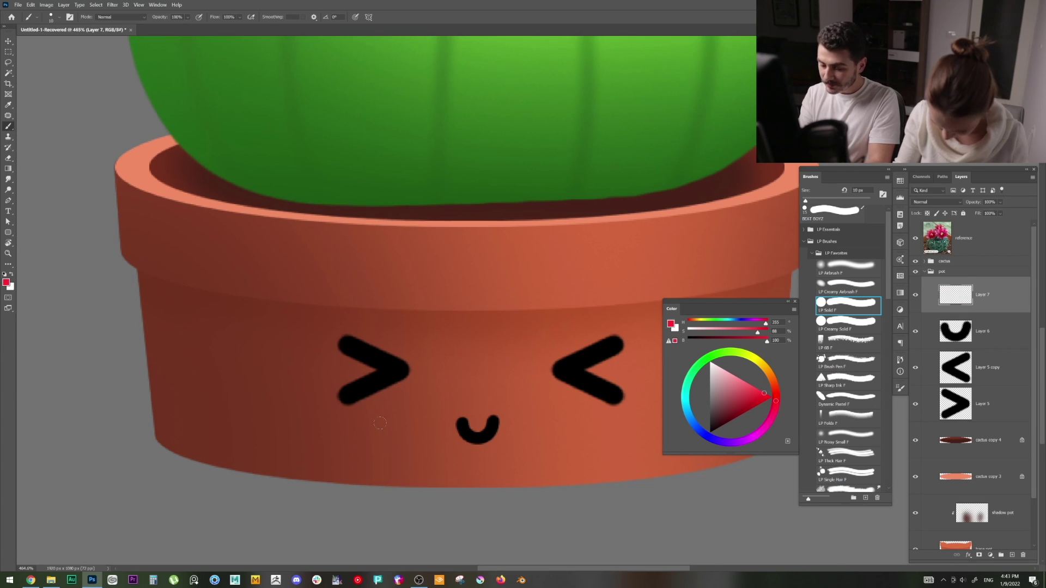
{"action": "left_click", "coordinate": [365, 425]}
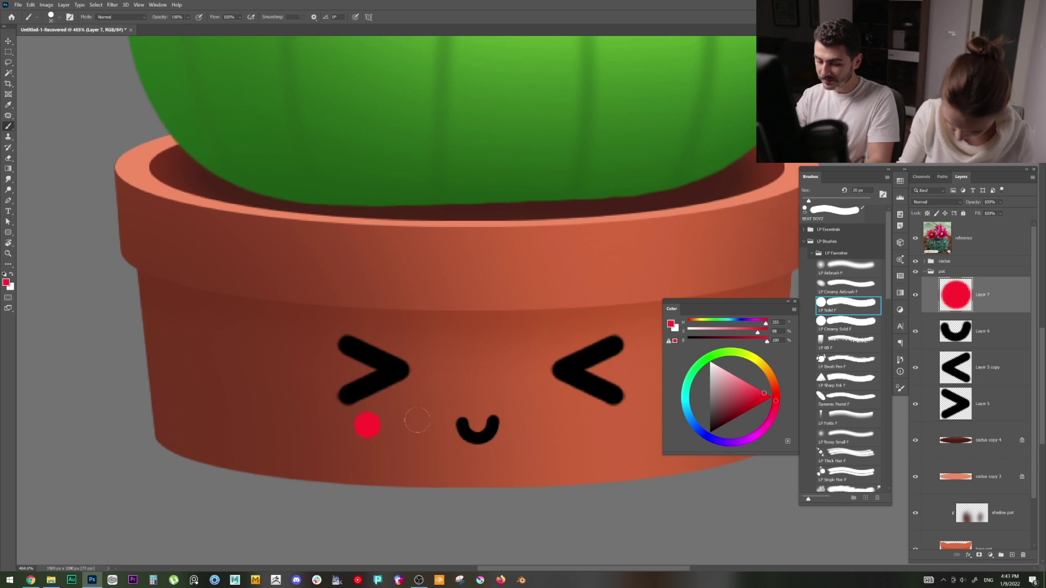
Stretch the red cheek dot into a horizontal oval and place a duplicate of it below the right eye
{"action": "key", "text": "ctrl+t"}
{"action": "left_click_drag", "start_coordinate": [379, 425], "coordinate": [388, 426]}
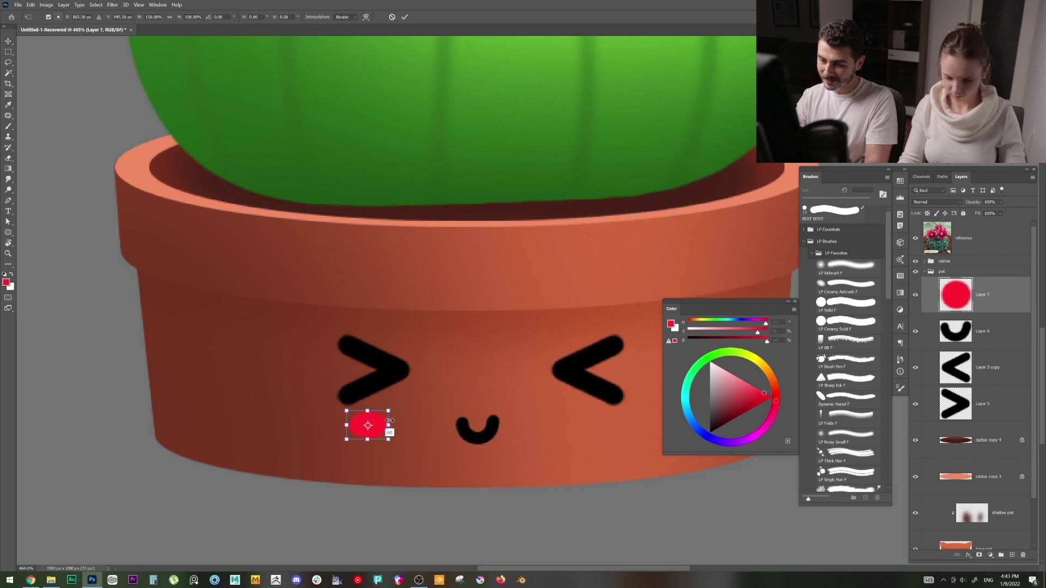
{"action": "key", "text": "Return"}
{"action": "left_click_drag", "start_coordinate": [485, 445], "coordinate": [347, 433]}
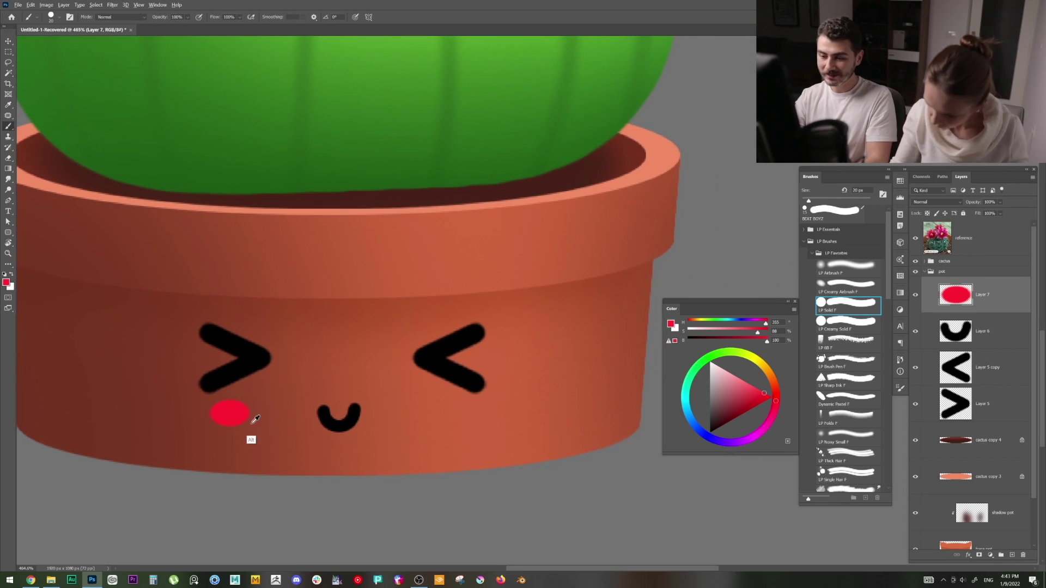
{"action": "key", "text": "ctrl+j"}
{"action": "key", "text": "ctrl+t"}
{"action": "left_click_drag", "start_coordinate": [235, 414], "coordinate": [445, 414]}
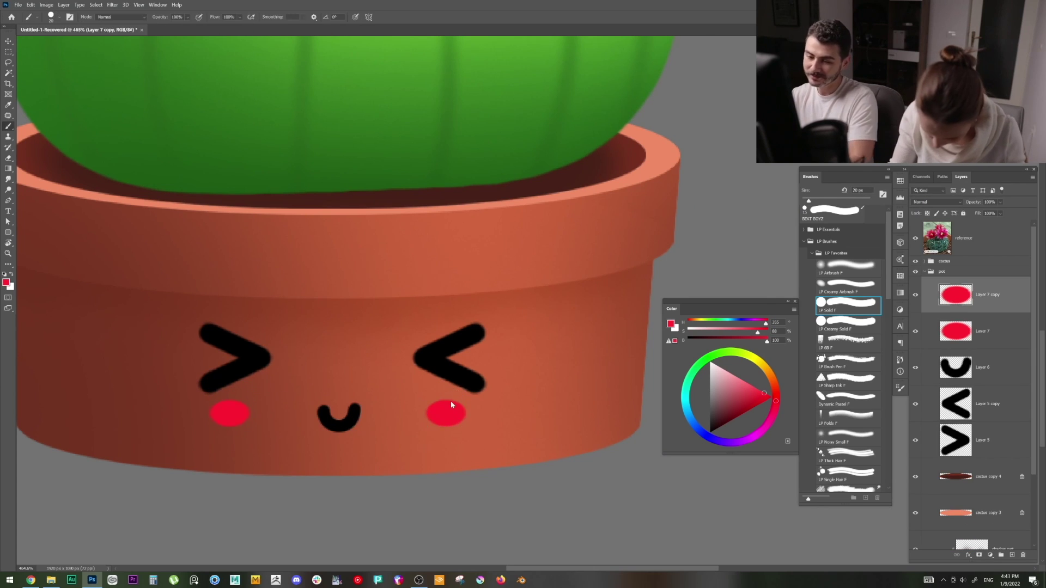
Collapse the pot group, expand the cactus group and add a new layer above the front petals layer, Layer 2
{"action": "key", "text": "ctrl+0"}
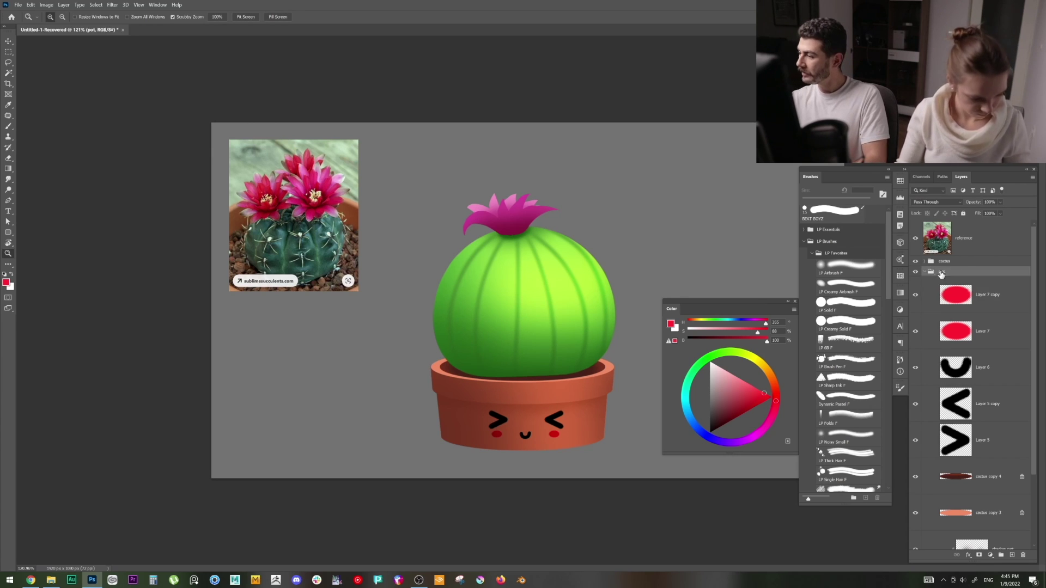
{"action": "left_click", "coordinate": [946, 263]}
{"action": "left_click", "coordinate": [924, 272]}
{"action": "left_click", "coordinate": [924, 262]}
{"action": "left_click", "coordinate": [979, 284]}
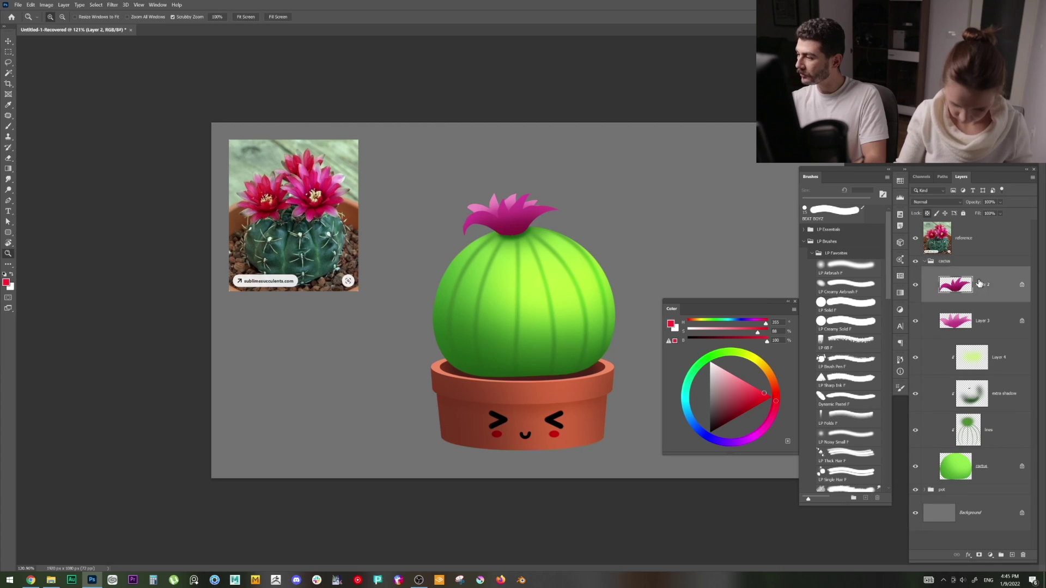
{"action": "left_click", "coordinate": [1013, 554]}
Paint one pale yellow spine cluster, a dot with sharp thorns, on the cactus's upper left using LP Solid F and LP Sharp Ink F
{"action": "left_click_drag", "start_coordinate": [519, 265], "coordinate": [540, 250]}
{"action": "key", "text": "b"}
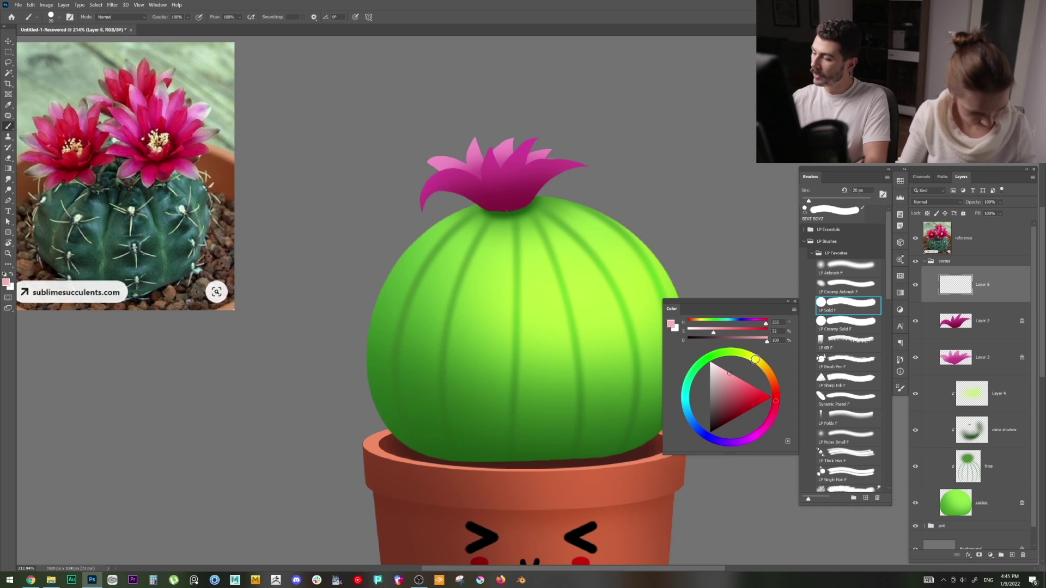
{"action": "left_click", "coordinate": [754, 356]}
{"action": "left_click", "coordinate": [725, 372]}
{"action": "left_click_drag", "start_coordinate": [524, 318], "coordinate": [522, 317]}
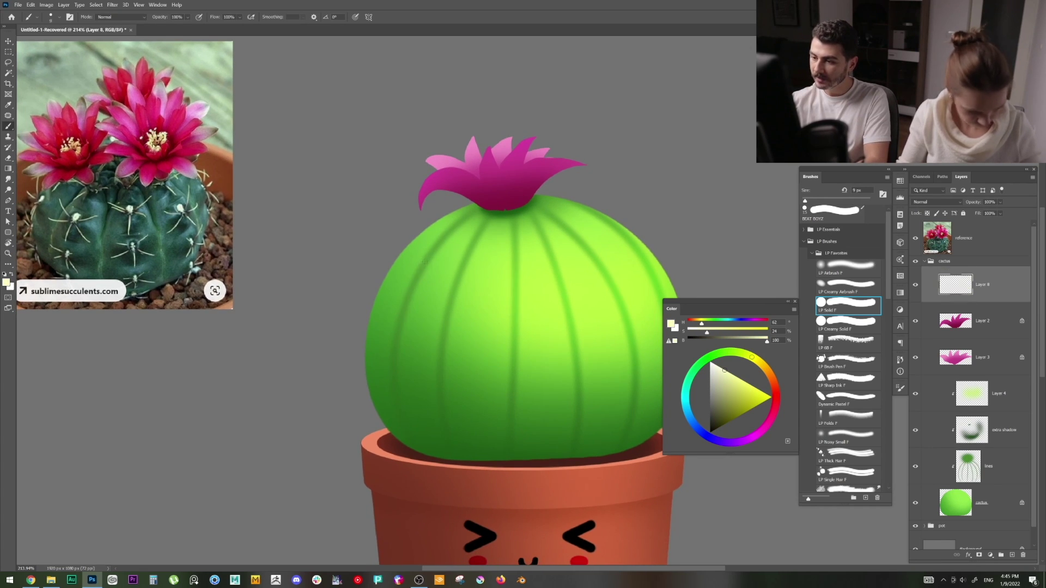
{"action": "mouse_move", "coordinate": [422, 253]}
{"action": "left_mouse_down"}
{"action": "mouse_move", "coordinate": [436, 253]}
{"action": "mouse_move", "coordinate": [407, 236]}
{"action": "left_mouse_up"}
{"action": "left_click", "coordinate": [872, 384]}
{"action": "key", "text": "ctrl+z"}
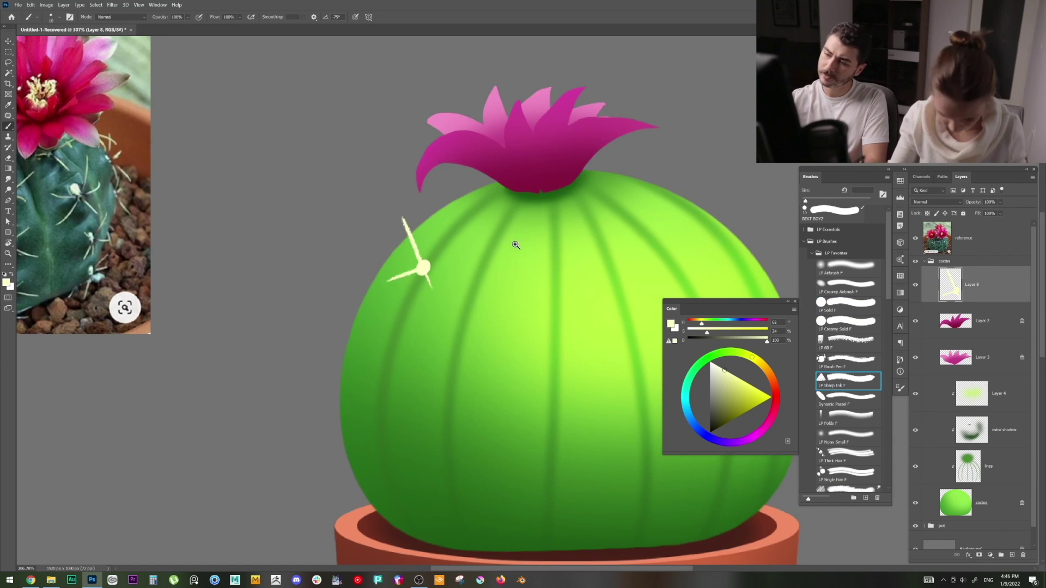
{"action": "mouse_move", "coordinate": [516, 245]}
{"action": "left_mouse_down"}
{"action": "mouse_move", "coordinate": [427, 245]}
{"action": "mouse_move", "coordinate": [500, 245]}
{"action": "left_mouse_up"}
{"action": "left_click_drag", "start_coordinate": [642, 201], "coordinate": [632, 201]}
{"action": "mouse_move", "coordinate": [580, 215]}
{"action": "left_mouse_down"}
{"action": "mouse_move", "coordinate": [522, 243]}
{"action": "mouse_move", "coordinate": [556, 242]}
{"action": "mouse_move", "coordinate": [554, 229]}
{"action": "left_mouse_up"}
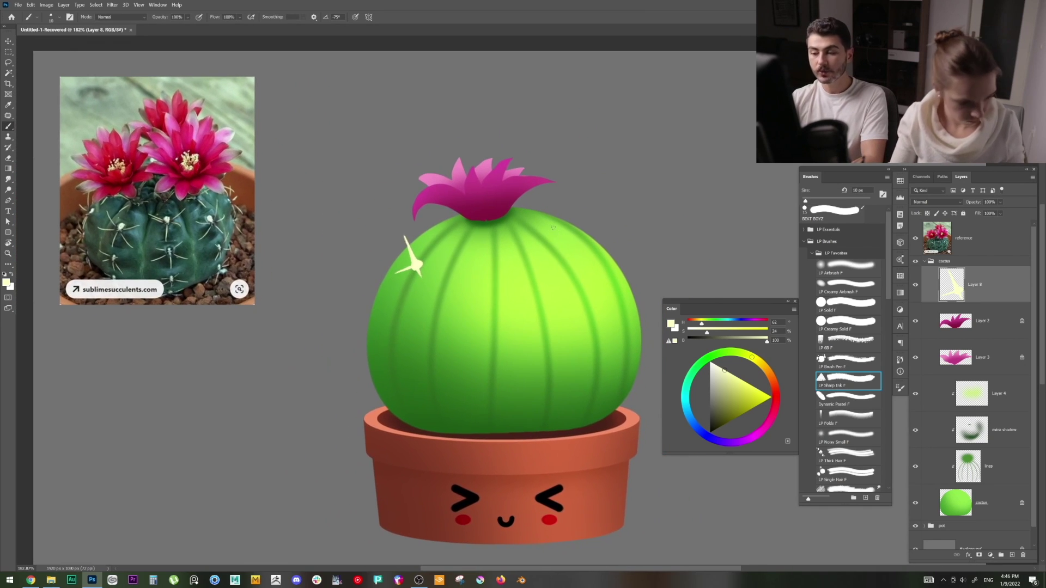
Place four copies of the spine cluster on the cactus: one lower on the left edge, two down the middle and one upper right
{"action": "key", "text": "v"}
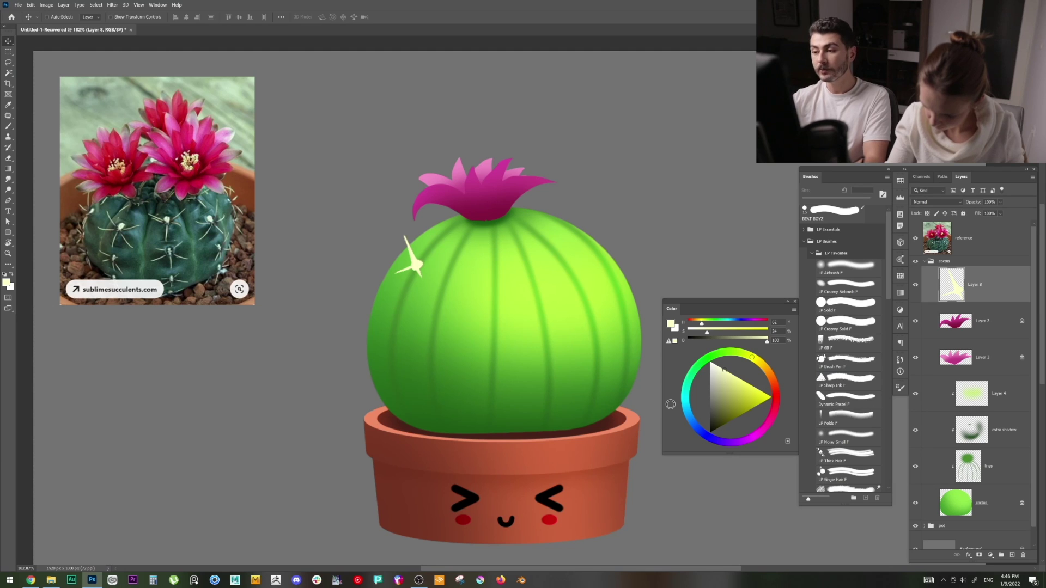
{"action": "left_click_drag", "start_coordinate": [484, 247], "coordinate": [457, 245]}
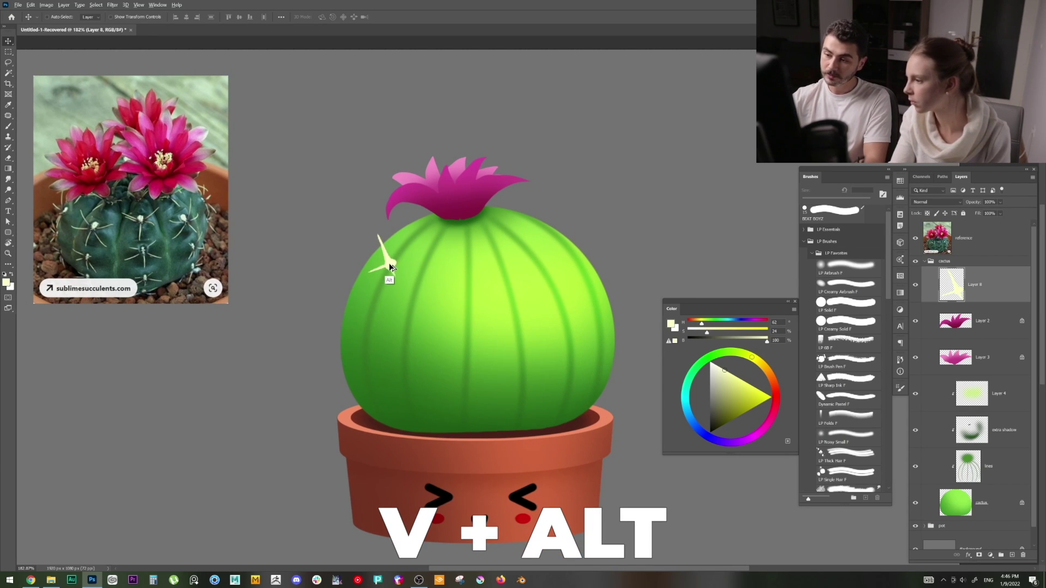
{"action": "left_click_drag", "start_coordinate": [378, 297], "coordinate": [368, 330]}
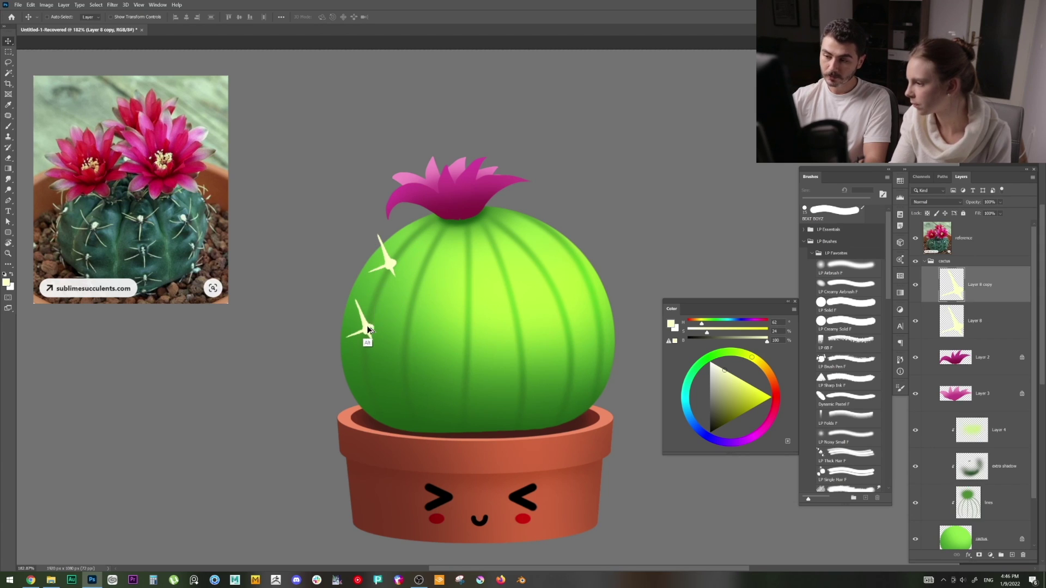
{"action": "left_click_drag", "start_coordinate": [469, 345], "coordinate": [469, 348]}
{"action": "left_click_drag", "start_coordinate": [468, 349], "coordinate": [471, 282]}
{"action": "left_click_drag", "start_coordinate": [471, 283], "coordinate": [528, 250]}
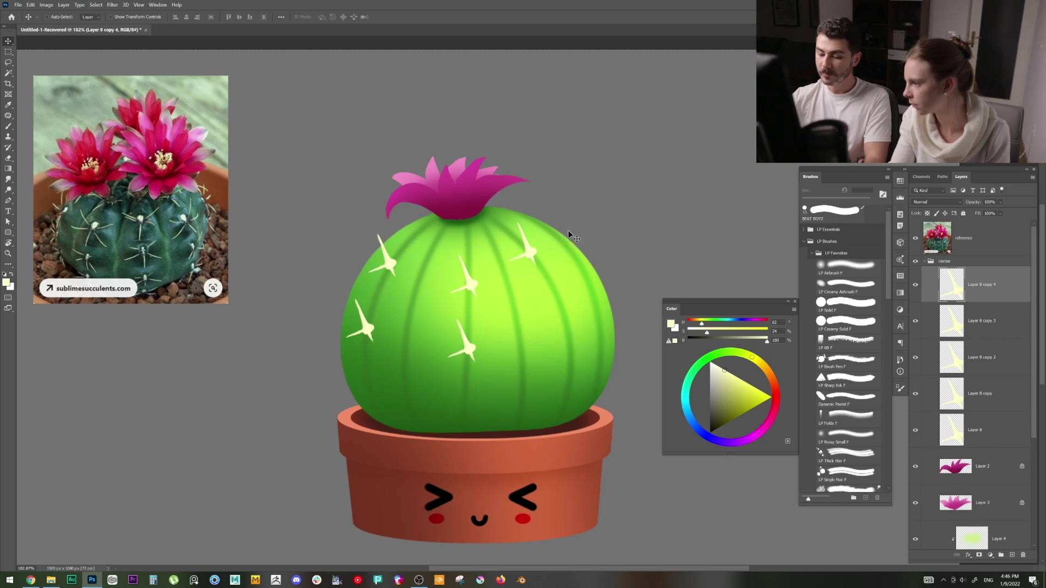
Rotate the upper-right spine cluster to lean outward and place further copies along the right side and at the lower left edge
{"action": "key", "text": "ctrl+t"}
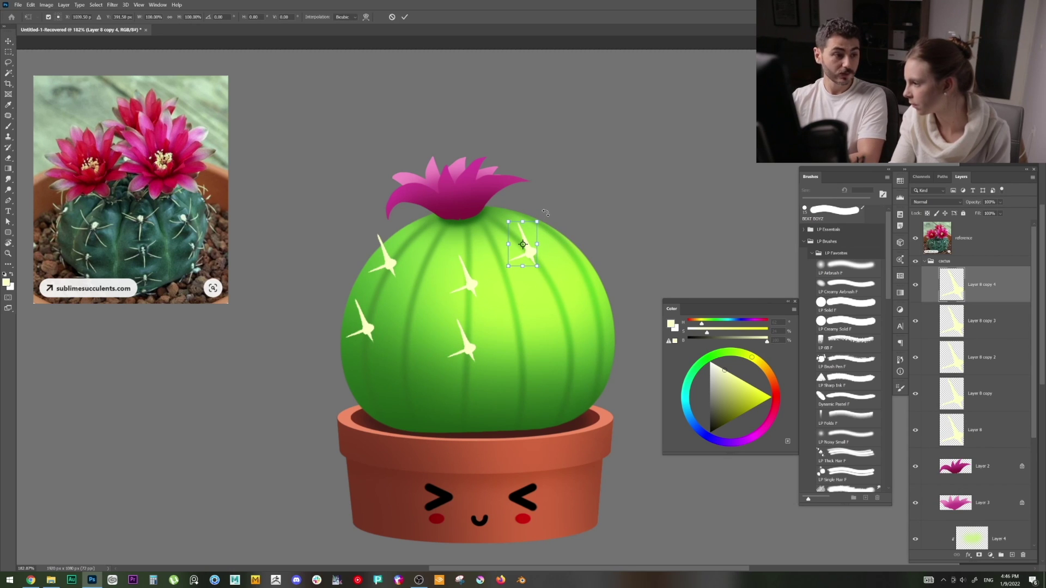
{"action": "left_click_drag", "start_coordinate": [545, 212], "coordinate": [530, 253]}
{"action": "key", "text": "Return"}
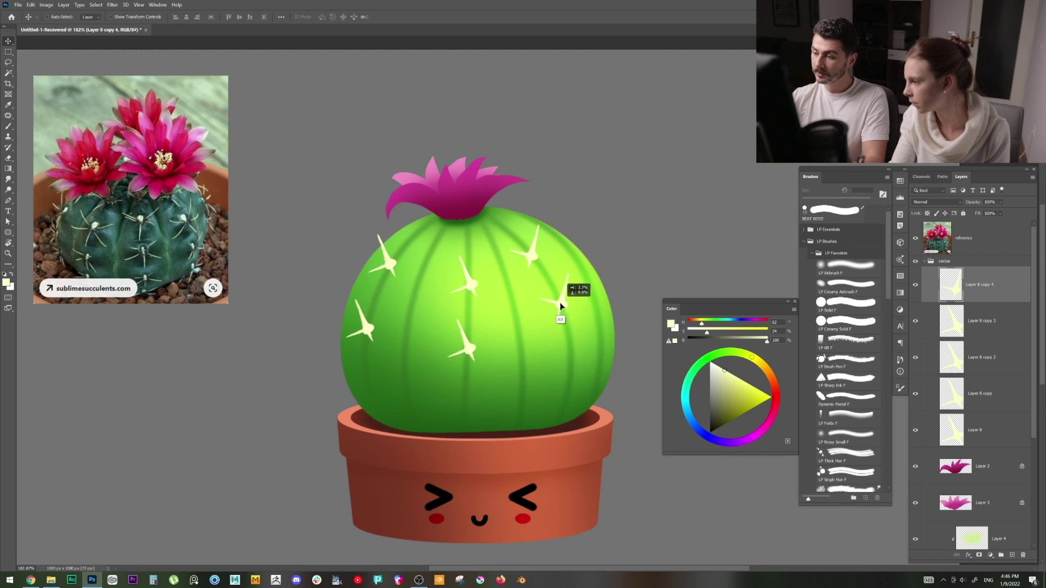
{"action": "left_click_drag", "start_coordinate": [560, 302], "coordinate": [567, 322]}
{"action": "left_click_drag", "start_coordinate": [573, 358], "coordinate": [607, 322], "text": "alt"}
{"action": "left_click_drag", "start_coordinate": [606, 322], "coordinate": [354, 372], "text": "alt"}
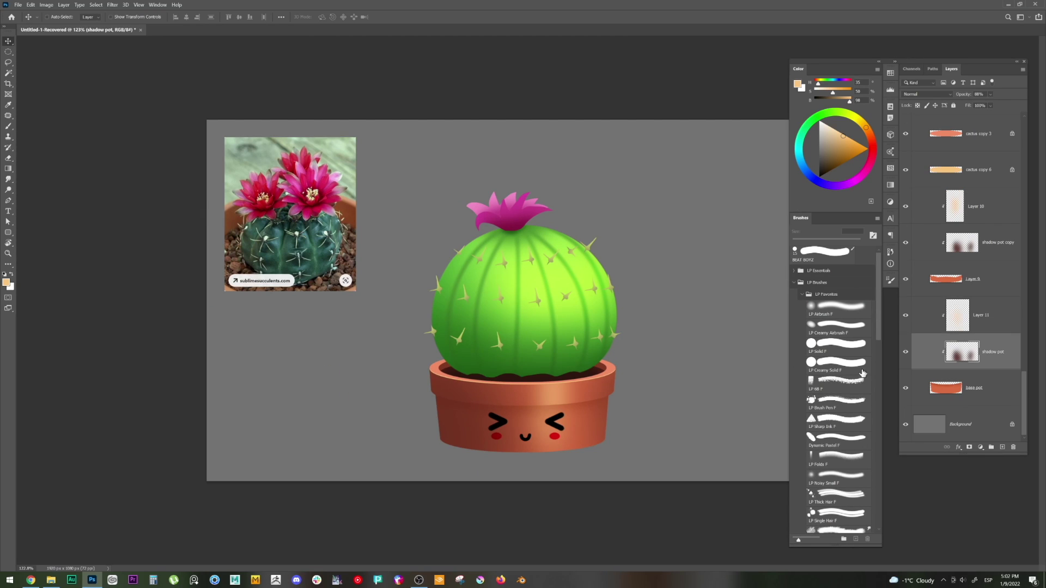
Select an ellipse around the pot's base and fill it with dark reddish brown on a new layer above the Background, clearing the selection
{"action": "key", "text": "m"}
{"action": "left_click_drag", "start_coordinate": [439, 454], "coordinate": [607, 422]}
{"action": "key", "text": "b"}
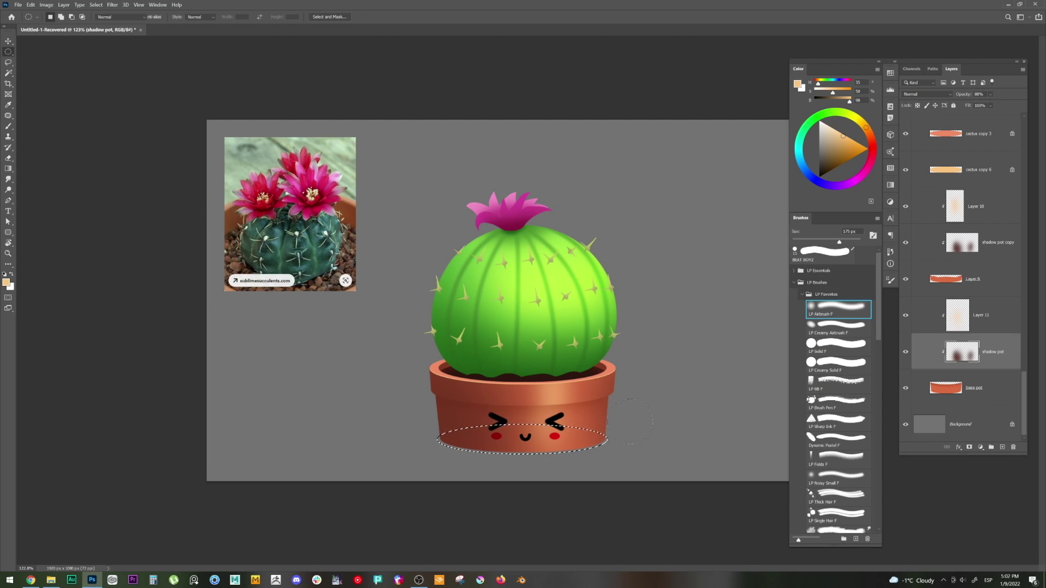
{"action": "left_click", "coordinate": [618, 414], "text": "alt"}
{"action": "left_click", "coordinate": [933, 421]}
{"action": "key", "text": "ctrl+alt+shift+n"}
{"action": "key", "text": "alt+BackSpace"}
{"action": "key", "text": "ctrl+d"}
Soften the dark ellipse under the pot with Gaussian Blur and transform it to fit the pot's base
{"action": "left_click", "coordinate": [112, 5]}
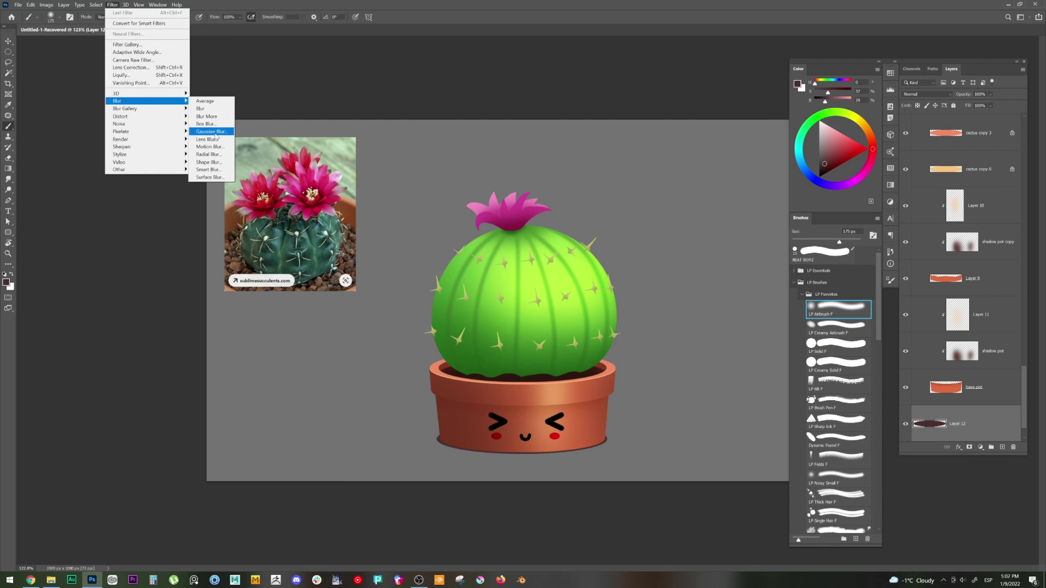
{"action": "left_click", "coordinate": [210, 132]}
{"action": "left_click", "coordinate": [816, 182]}
{"action": "key", "text": "z"}
{"action": "left_click_drag", "start_coordinate": [686, 332], "coordinate": [659, 341]}
{"action": "key", "text": "ctrl+t"}
{"action": "key", "text": "Return"}
Duplicate the ground shadow, transform the copy, recolour it with a darker brown and blur it with Gaussian Blur
{"action": "left_click_drag", "start_coordinate": [540, 334], "coordinate": [499, 297]}
{"action": "key", "text": "ctrl+j"}
{"action": "key", "text": "ctrl+t"}
{"action": "key", "text": "Return"}
{"action": "left_click", "coordinate": [823, 167]}
{"action": "key", "text": "alt+shift+BackSpace"}
{"action": "key", "text": "ctrl+alt+f"}
{"action": "left_click_drag", "start_coordinate": [739, 291], "coordinate": [748, 291]}
{"action": "left_click", "coordinate": [817, 180]}
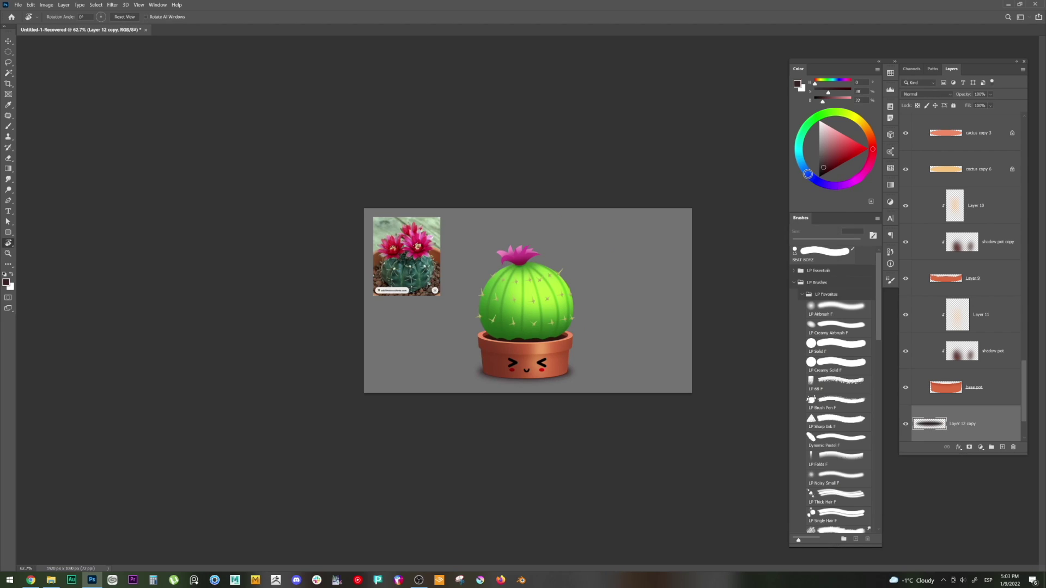
Add a new layer directly above the Background and fill it with light sky blue
{"action": "scroll", "coordinate": [1008, 371], "scroll_direction": "down", "scroll_amount": 2}
{"action": "left_click", "coordinate": [988, 423]}
{"action": "key", "text": "ctrl+shift+alt+n"}
{"action": "key", "text": "b"}
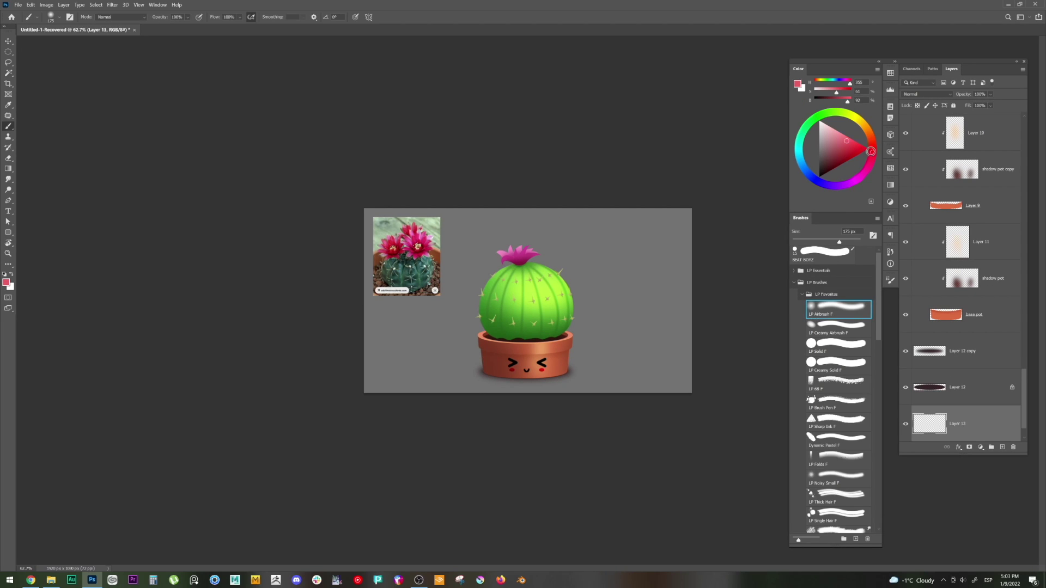
{"action": "left_click_drag", "start_coordinate": [864, 125], "coordinate": [867, 156]}
{"action": "mouse_move", "coordinate": [812, 120]}
{"action": "left_mouse_down"}
{"action": "mouse_move", "coordinate": [806, 177]}
{"action": "mouse_move", "coordinate": [801, 161]}
{"action": "left_mouse_up"}
{"action": "left_click", "coordinate": [838, 142]}
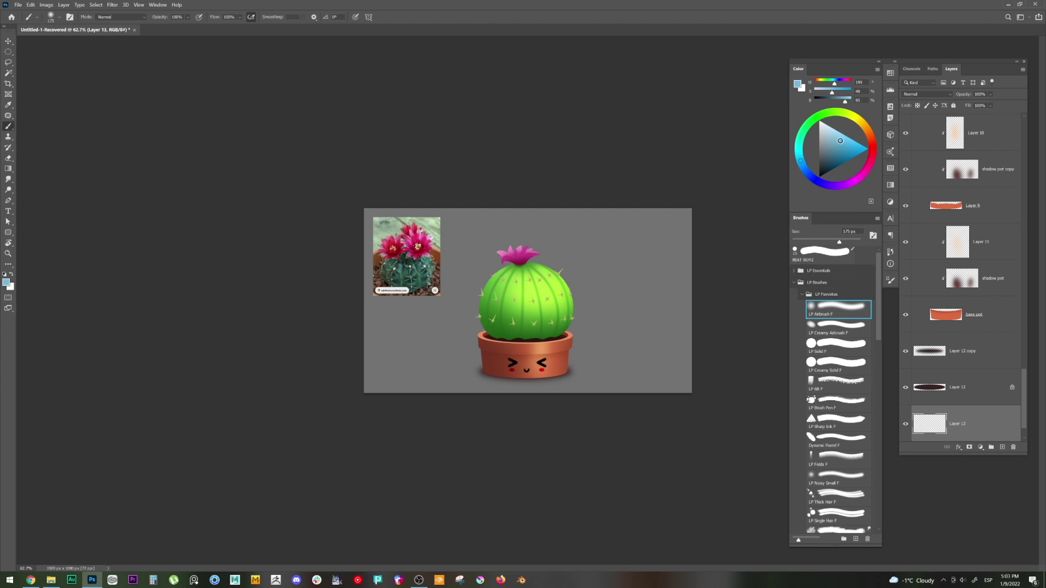
{"action": "scroll", "coordinate": [1026, 321], "scroll_direction": "down", "scroll_amount": 1}
{"action": "key", "text": "g"}
{"action": "key", "text": "alt+BackSpace"}
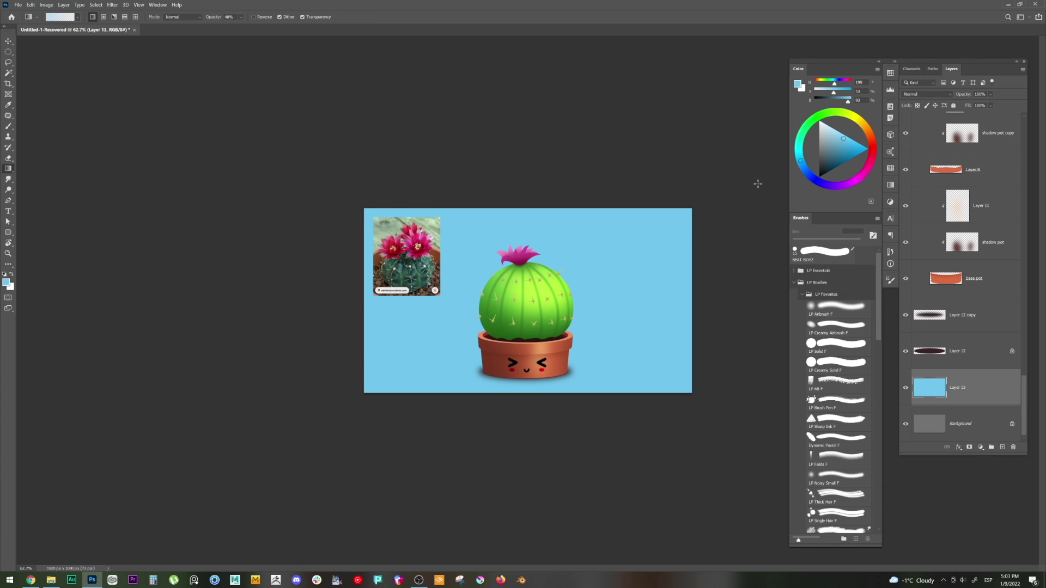
Apply a deeper blue gradient fading downward from the top of the light blue background, retrying until the blend looks right
{"action": "left_click_drag", "start_coordinate": [643, 399], "coordinate": [642, 294]}
{"action": "left_click_drag", "start_coordinate": [642, 208], "coordinate": [642, 399]}
{"action": "key", "text": "ctrl+z"}
{"action": "left_click", "coordinate": [805, 170]}
{"action": "left_click", "coordinate": [850, 157]}
{"action": "left_click_drag", "start_coordinate": [616, 197], "coordinate": [630, 458]}
{"action": "key", "text": "ctrl+z"}
{"action": "left_click_drag", "start_coordinate": [548, 209], "coordinate": [548, 405]}
{"action": "key", "text": "ctrl+z"}
{"action": "left_click_drag", "start_coordinate": [618, 188], "coordinate": [616, 385]}
Draw white cactus, sun, skull and sparkle doodles on a new layer, repeat them across the blue background and merge the copies
{"action": "key", "text": "shift+ctrl+n"}
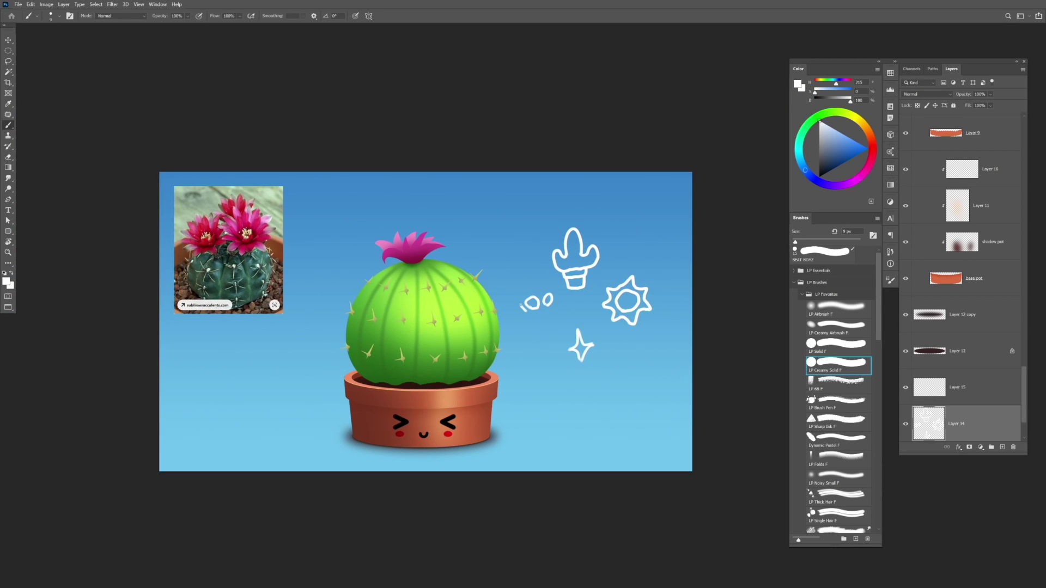
{"action": "left_click_drag", "start_coordinate": [632, 283], "coordinate": [585, 236]}
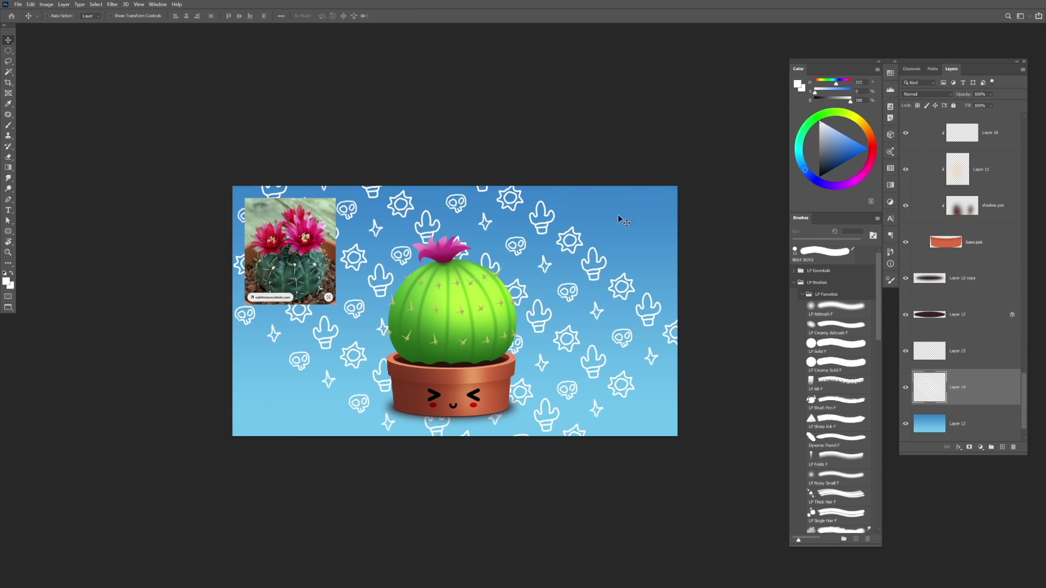
{"action": "mouse_move", "coordinate": [619, 217]}
{"action": "left_mouse_down"}
{"action": "mouse_move", "coordinate": [728, 214]}
{"action": "mouse_move", "coordinate": [472, 439]}
{"action": "mouse_move", "coordinate": [477, 429]}
{"action": "left_mouse_up"}
{"action": "key", "text": "ctrl+e"}
Lower the opacity of the white doodle pattern and transform it to cover the whole background
{"action": "left_click_drag", "start_coordinate": [968, 96], "coordinate": [956, 96]}
{"action": "left_click_drag", "start_coordinate": [680, 230], "coordinate": [642, 231]}
{"action": "key", "text": "ctrl+t"}
{"action": "left_click_drag", "start_coordinate": [719, 141], "coordinate": [730, 183]}
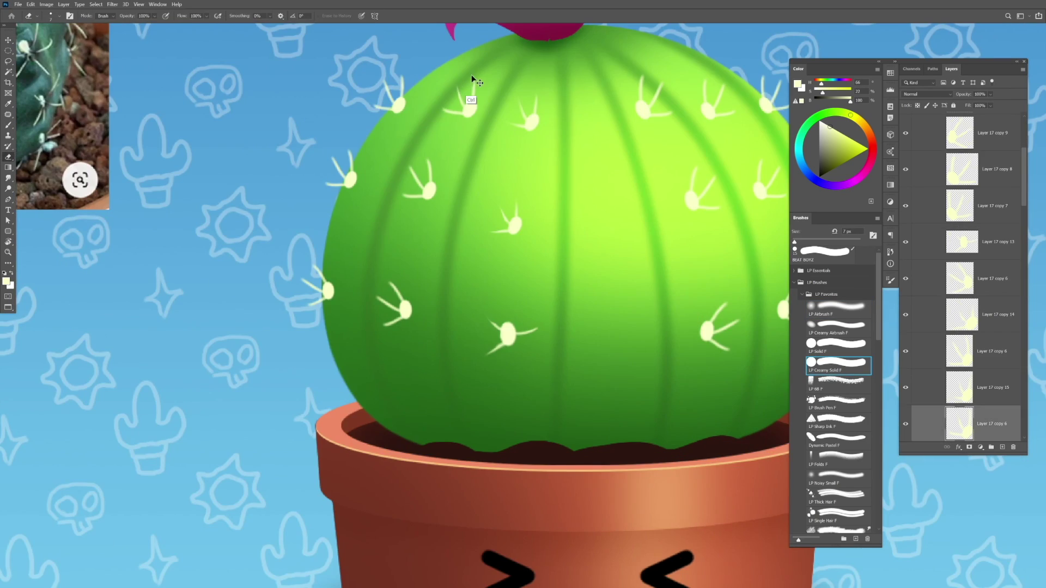
Airbrush a soft dark green shadow along the cactus's lower edge on the clipped layer above Layer 4, using a larger LP Airbrush F
{"action": "left_click_drag", "start_coordinate": [448, 331], "coordinate": [632, 266]}
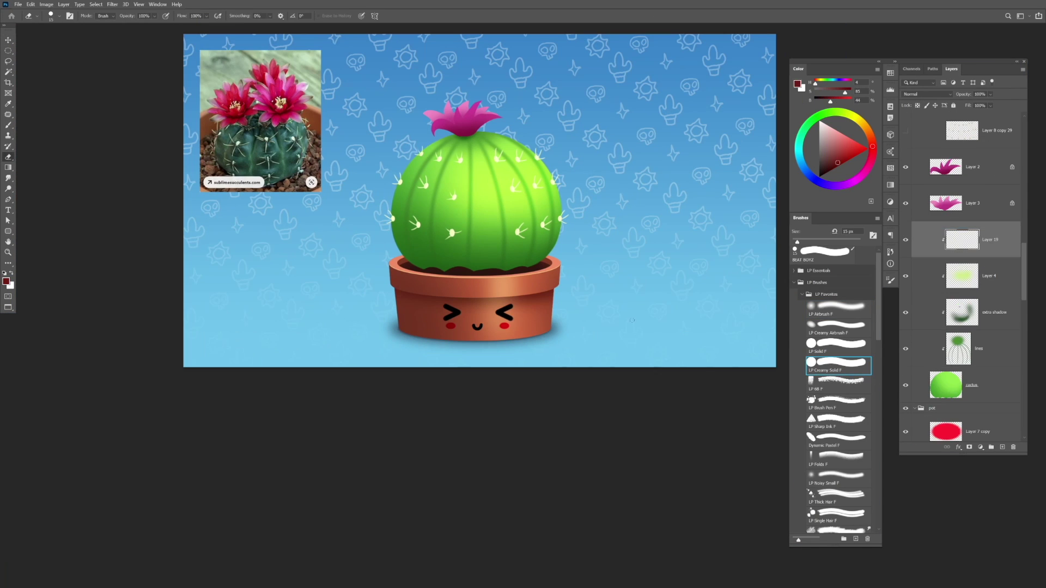
{"action": "left_click", "coordinate": [837, 308]}
{"action": "left_click", "coordinate": [413, 246], "text": "alt"}
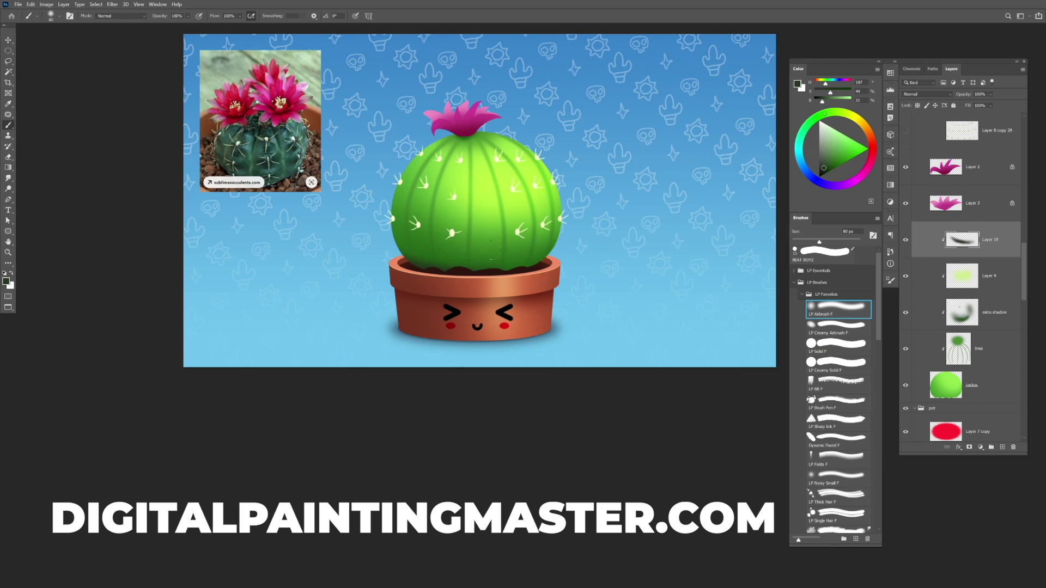
{"action": "key", "text": "ctrl+z"}
{"action": "key", "text": "bracketright"}
{"action": "key", "text": "bracketright"}
{"action": "left_click_drag", "start_coordinate": [457, 264], "coordinate": [586, 256]}
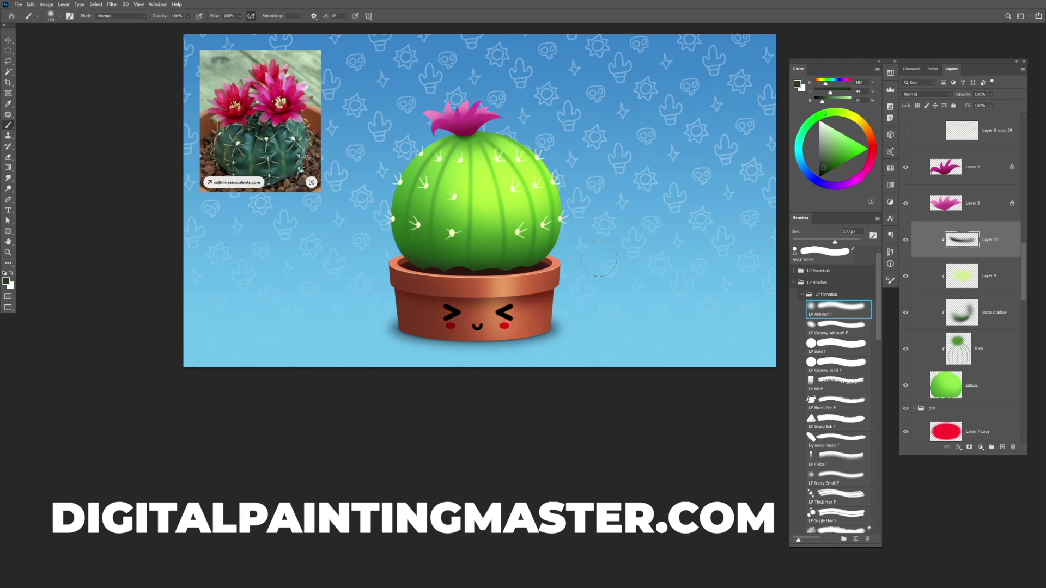